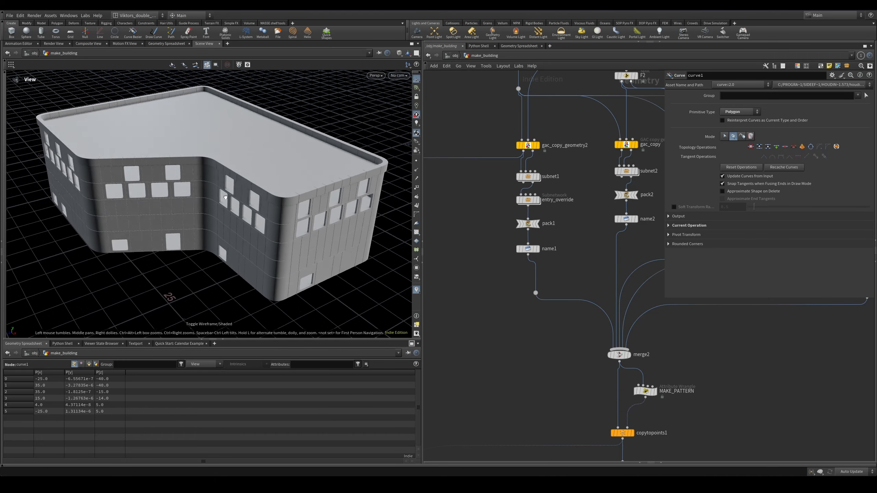
Step: Examine the modular building from several angles and the upper part of the network that generates it
key(w)
key(w)
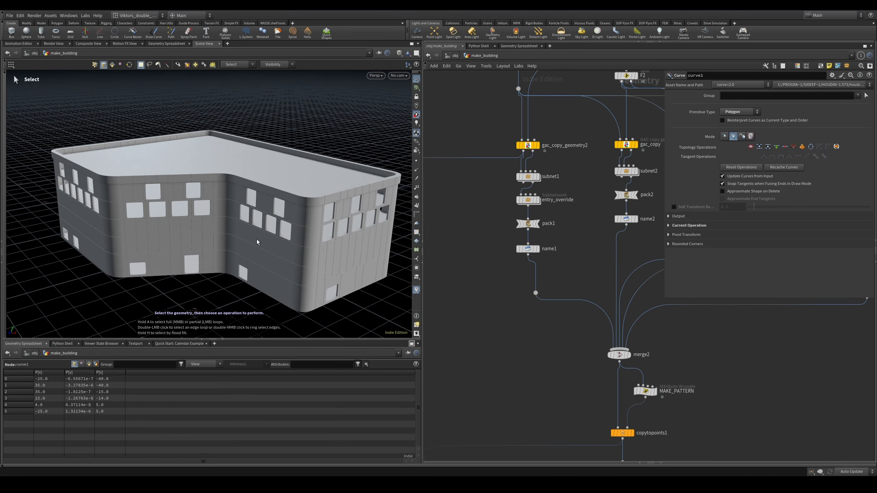
alt+right_drag(270, 257, 284, 249)
alt+drag(284, 248, 286, 207)
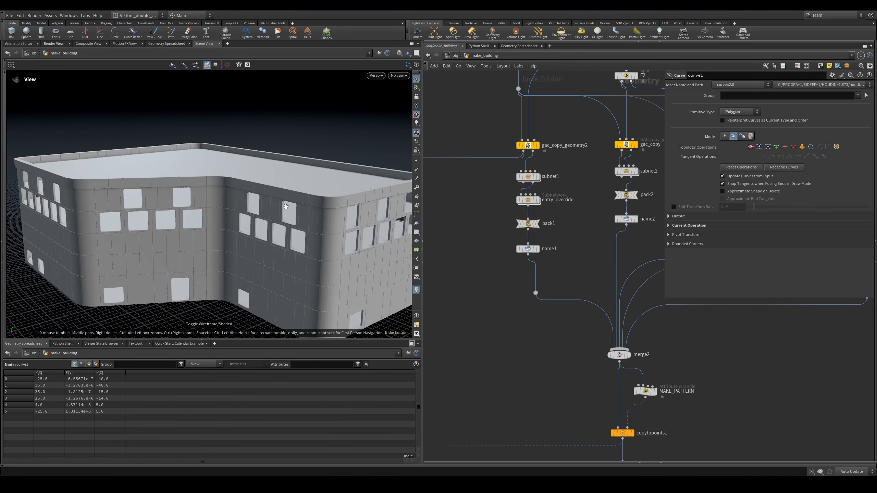
alt+drag(316, 241, 404, 295)
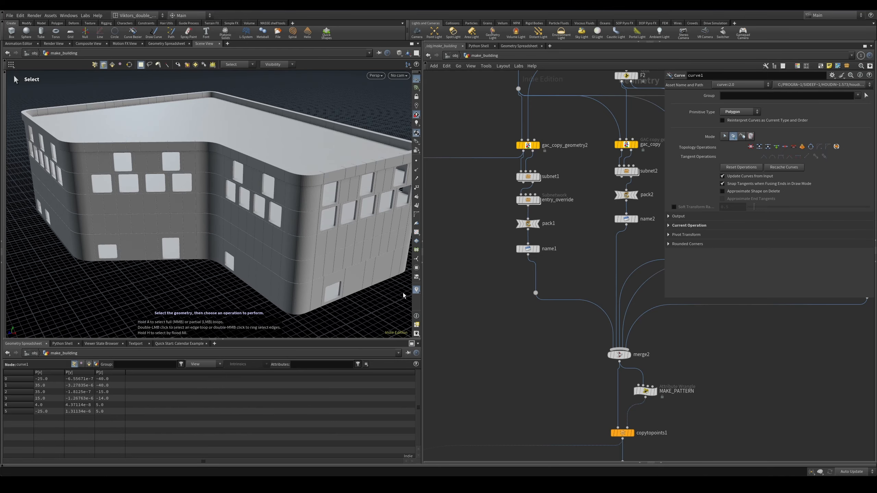
scroll(470, 292, down, 2)
middle_drag(569, 257, 554, 301)
mouse_move(638, 315)
middle_down()
mouse_move(595, 303)
mouse_move(634, 305)
middle_up()
middle_drag(528, 248, 542, 263)
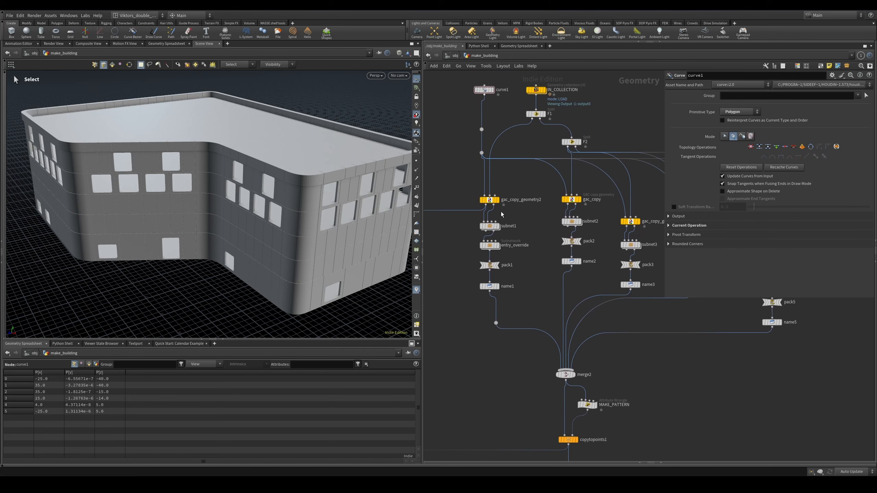
Step: Show the copy settings of the gac_copy_geometry2 node and compare them with the building's facade
scroll(521, 213, up, 2)
click(482, 194)
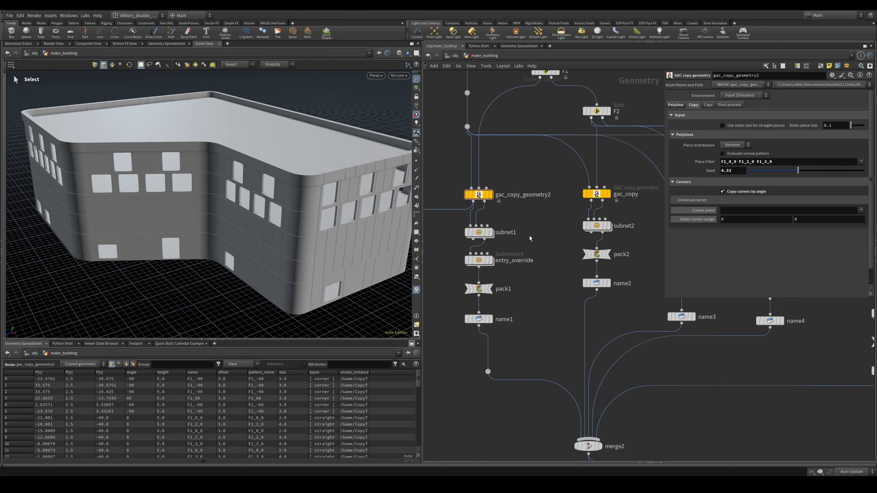
scroll(553, 281, down, 3)
key(Escape)
alt+drag(297, 163, 310, 166)
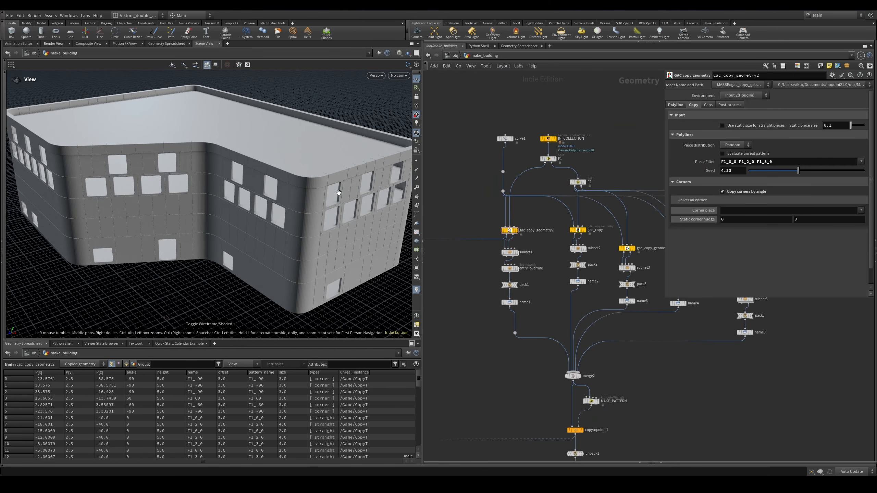
Step: Examine the rest of the building network, from the merged floors through the loop block to the quick material preview
scroll(534, 368, down, 2)
middle_drag(527, 361, 522, 291)
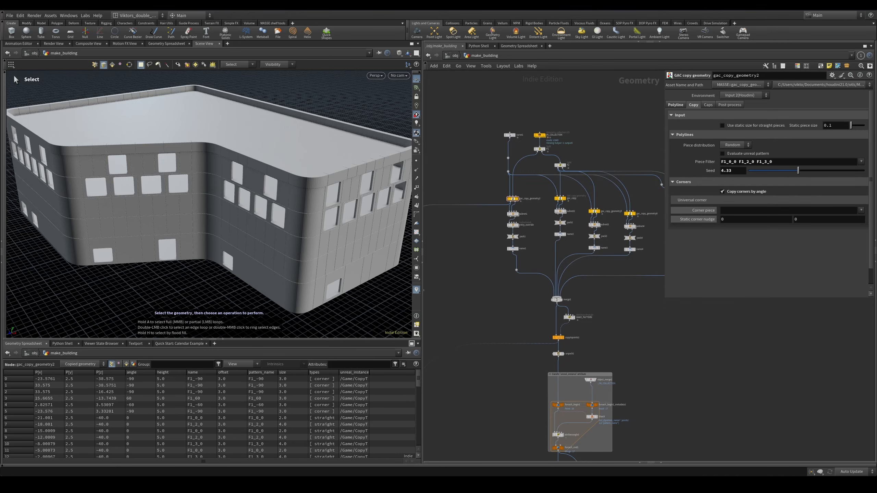
middle_drag(695, 370, 695, 371)
middle_drag(551, 306, 530, 307)
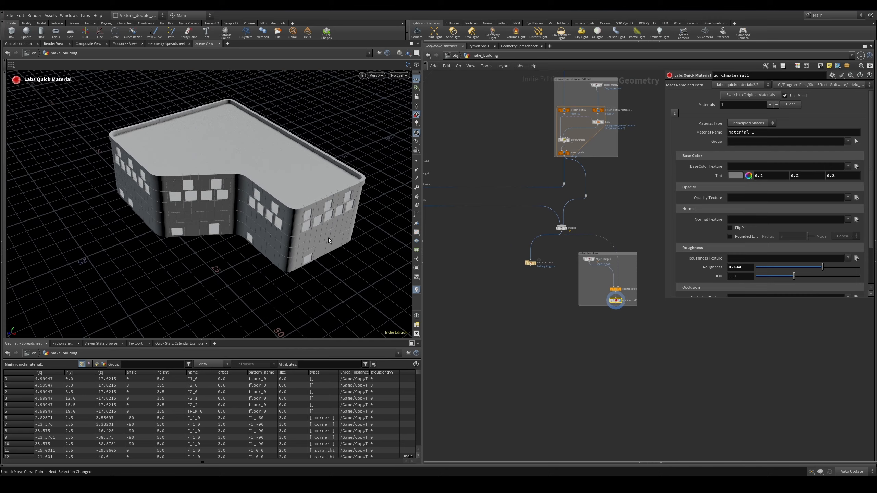
alt+middle_drag(251, 193, 256, 212)
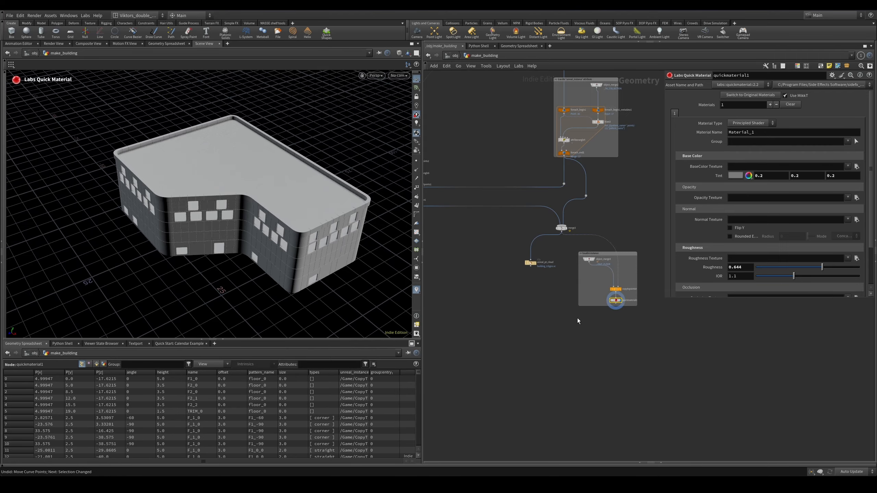
scroll(575, 319, down, 2)
middle_drag(575, 320, 597, 353)
scroll(612, 349, up, 4)
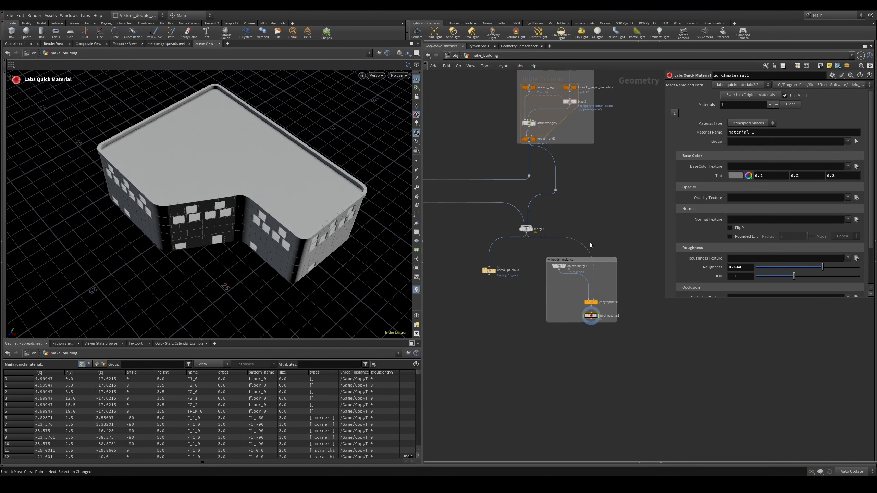
middle_drag(589, 242, 563, 339)
scroll(529, 132, up, 2)
Step: Select the curve1 footprint and move its inner corner point to about X 2, Z -14.5
drag(523, 125, 478, 173)
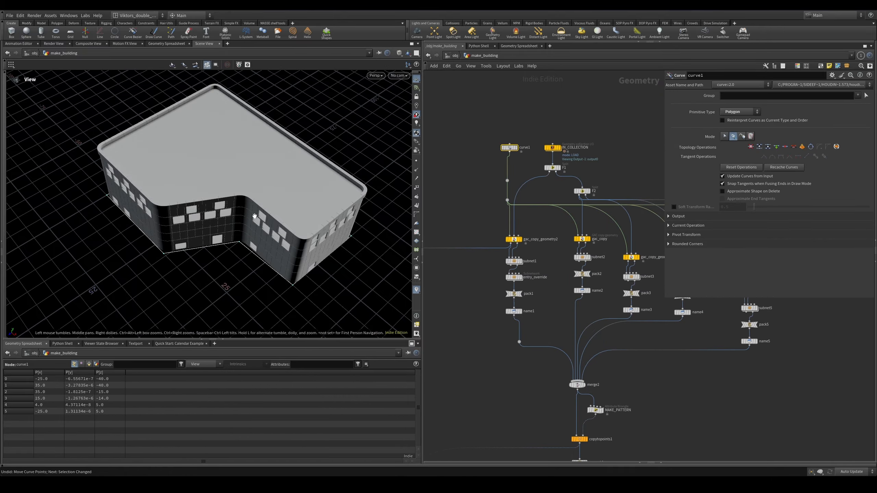
key(w)
mouse_move(280, 208)
alt+mouse_down()
mouse_move(273, 230)
mouse_move(293, 249)
mouse_move(292, 215)
alt+mouse_up()
key(w)
key(w)
key(w)
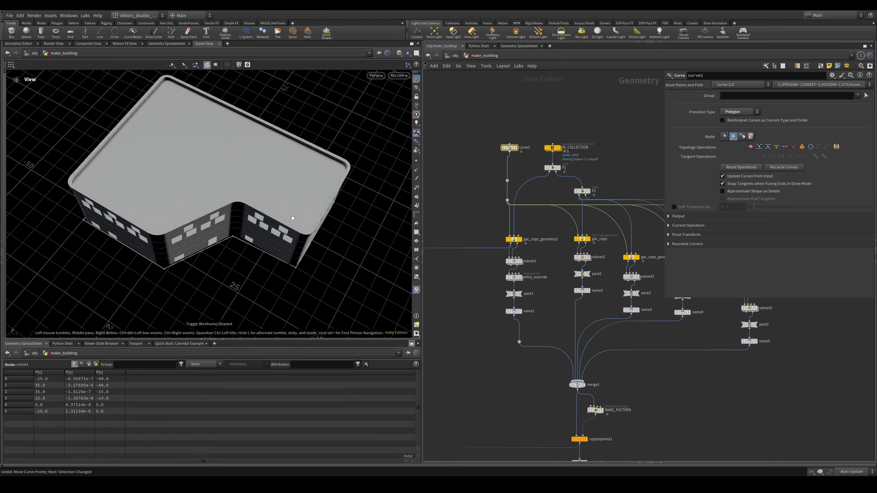
key(Return)
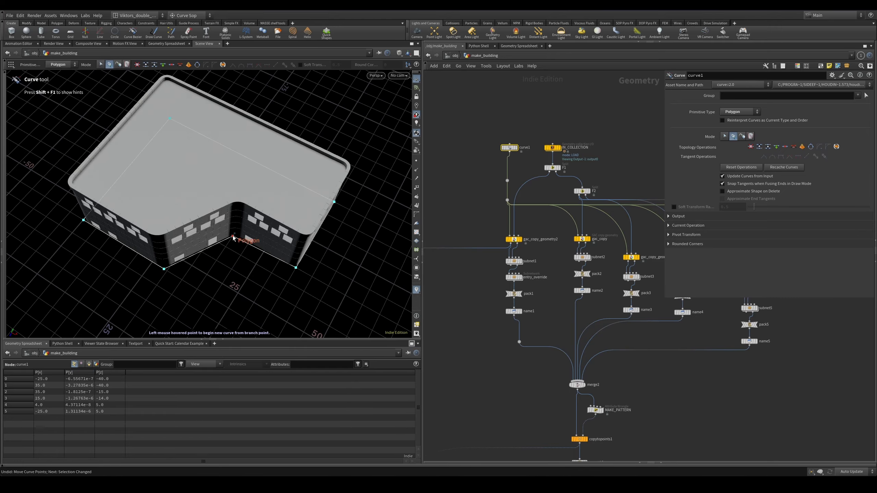
drag(235, 234, 197, 217)
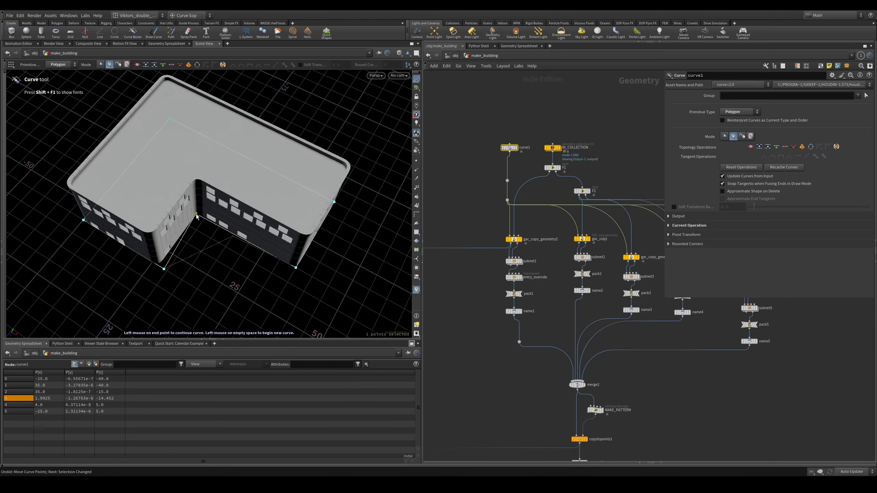
key(Escape)
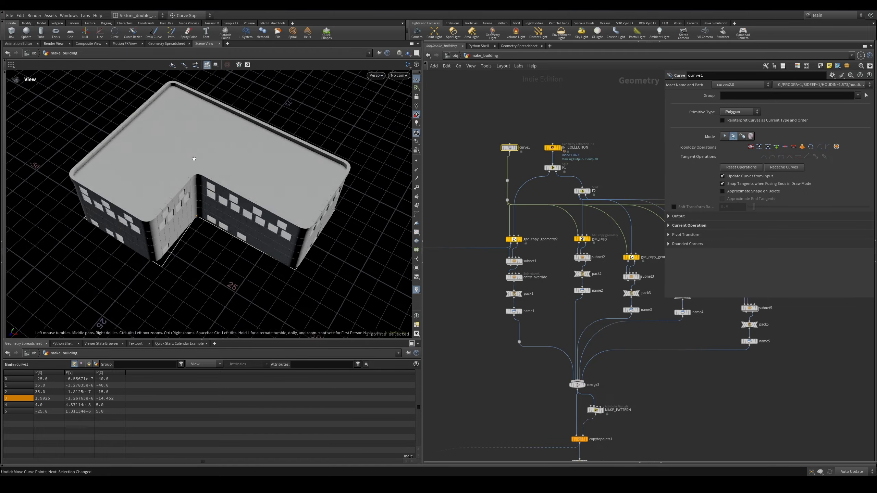
Step: Inspect the reshaped inner corner and its neighbouring walls in close-up
key(w)
mouse_move(209, 147)
mouse_down()
mouse_move(180, 121)
mouse_move(199, 125)
mouse_move(189, 172)
mouse_move(193, 154)
mouse_move(181, 152)
mouse_up()
key(w)
key(Return)
alt+right_drag(184, 199, 368, 260)
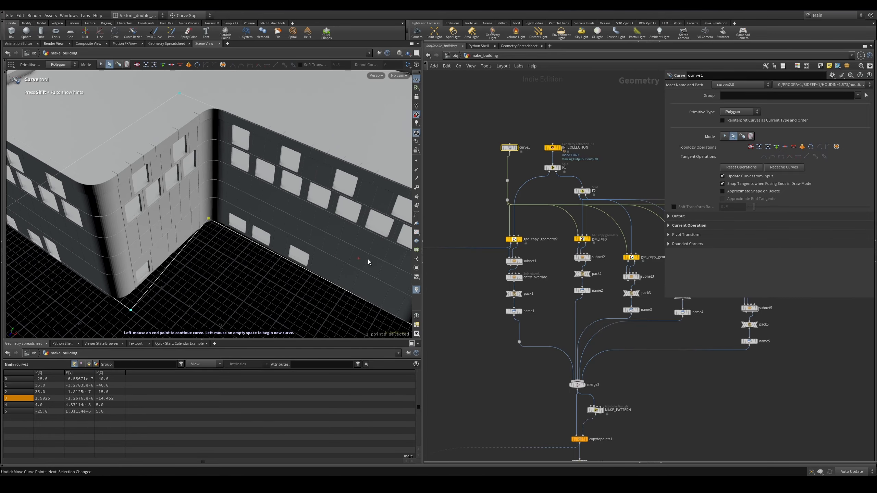
alt+drag(368, 260, 346, 197)
mouse_move(346, 197)
alt+right_down()
mouse_move(322, 181)
mouse_move(342, 182)
alt+right_up()
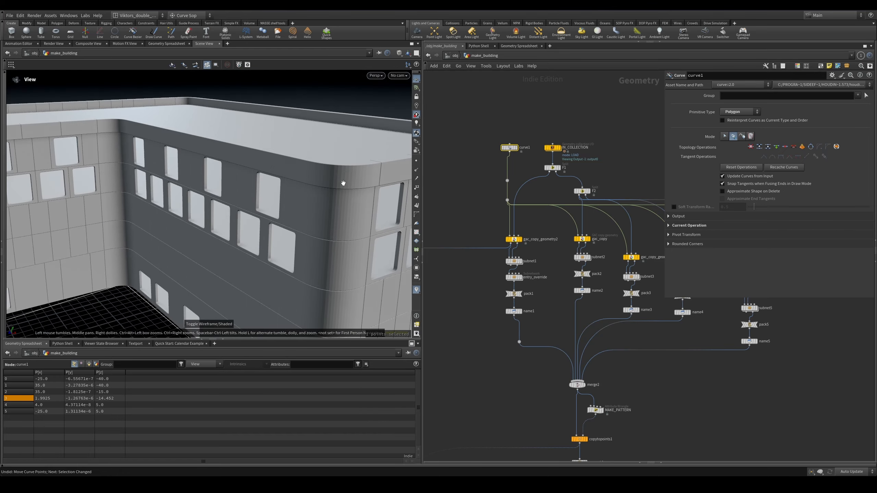
Step: Examine the overall network layout and the gac_copy_geometry2 branch down to name1
scroll(478, 356, down, 3)
middle_drag(478, 357, 589, 253)
scroll(528, 287, up, 2)
scroll(495, 287, down, 10)
scroll(497, 287, up, 9)
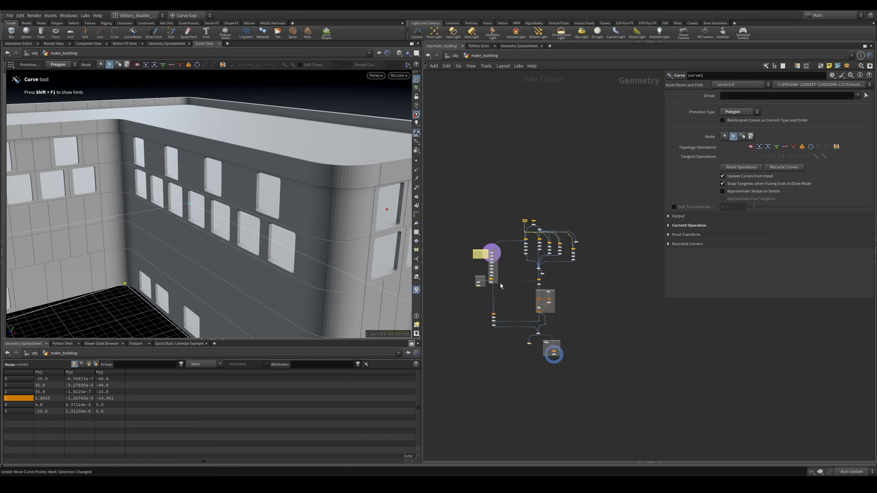
middle_drag(658, 290, 605, 308)
middle_drag(520, 271, 560, 302)
scroll(587, 213, up, 3)
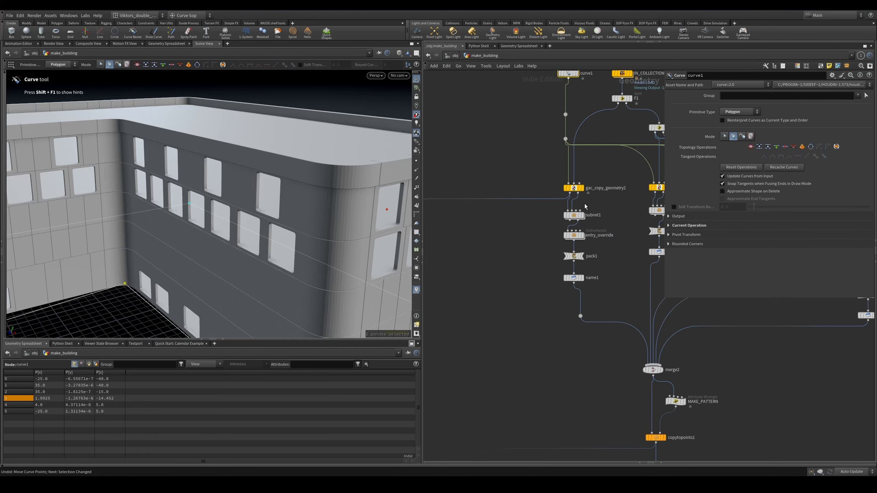
click(526, 216)
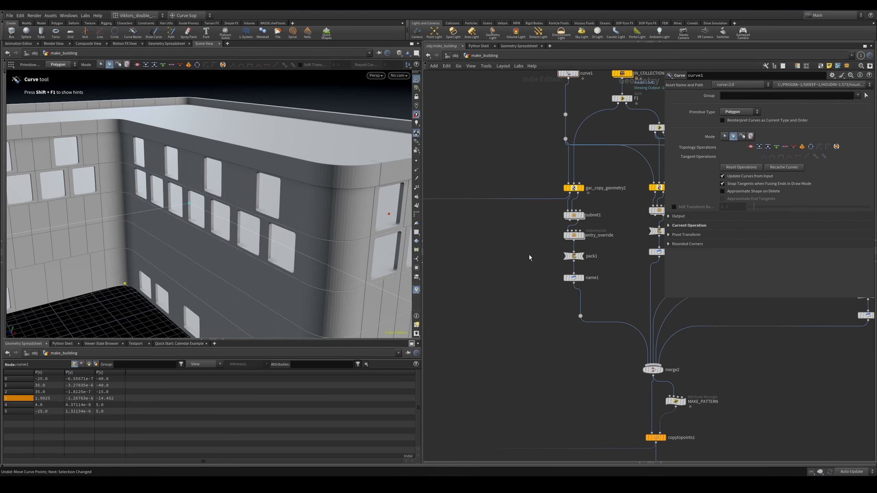
Step: Inspect the facades around the reshaped building with the curve1 footprint selected
drag(236, 151, 263, 163)
key(w)
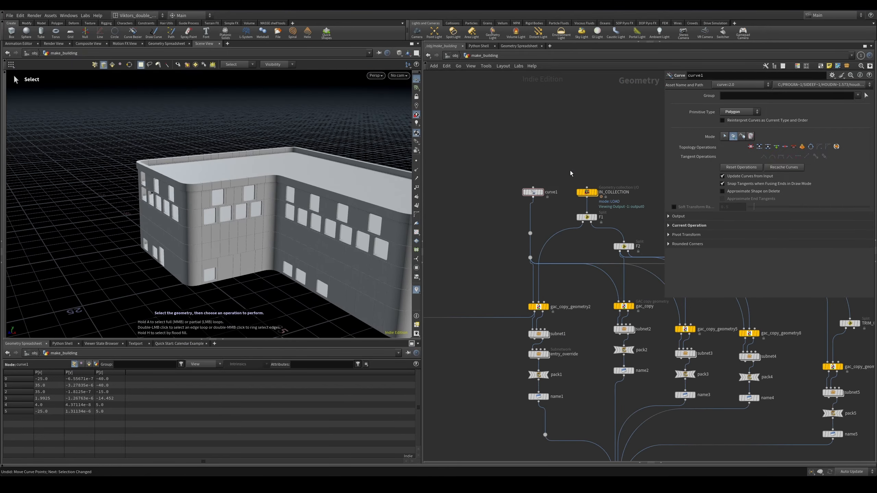
click(533, 192)
right_drag(325, 247, 172, 223)
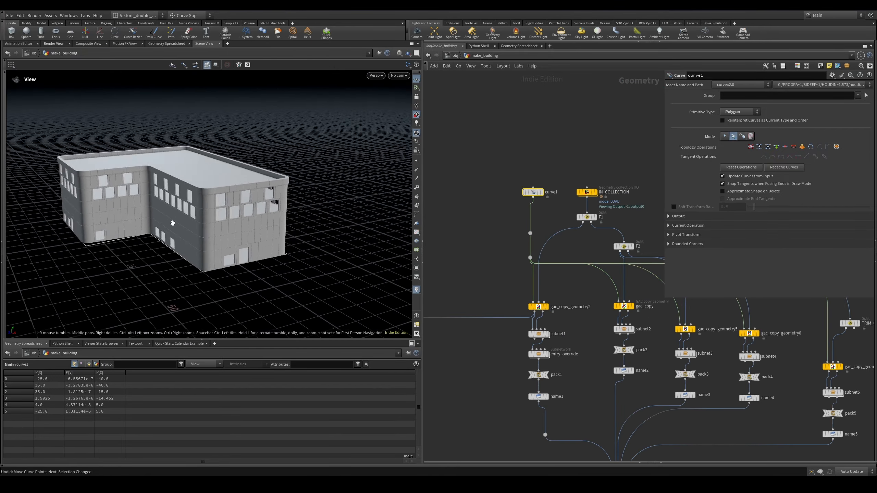
drag(172, 223, 249, 217)
scroll(481, 306, down, 3)
scroll(240, 208, up, 3)
drag(137, 193, 163, 210)
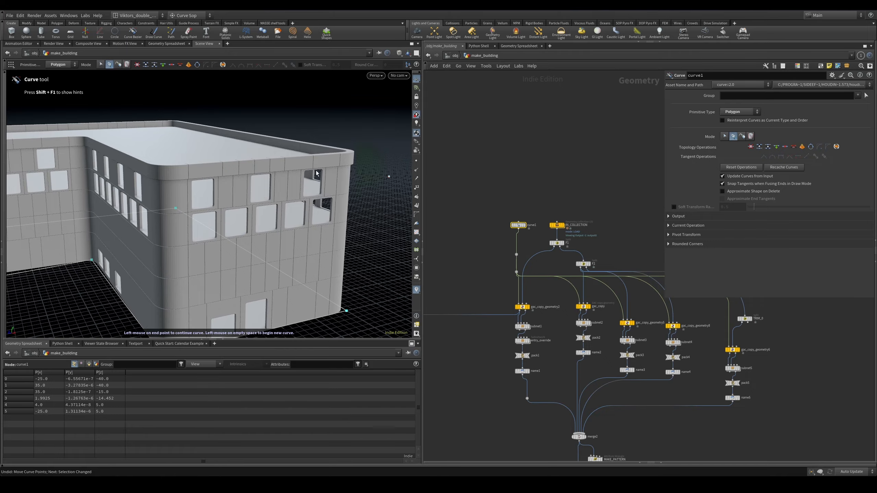
Step: Draw a second closed four-point footprint beside the L-shaped one in curve1, spanning about Z -60 to -100
drag(317, 247, 314, 181)
scroll(234, 241, down, 5)
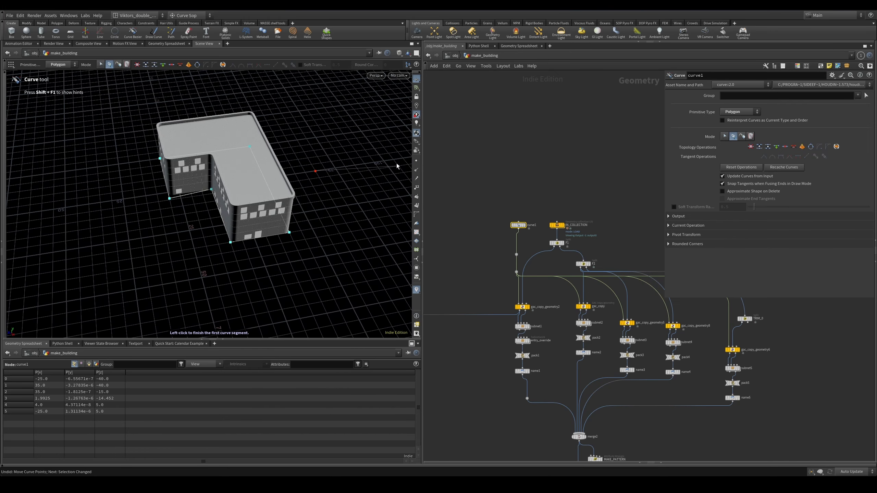
key(Escape)
middle_drag(365, 219, 297, 218)
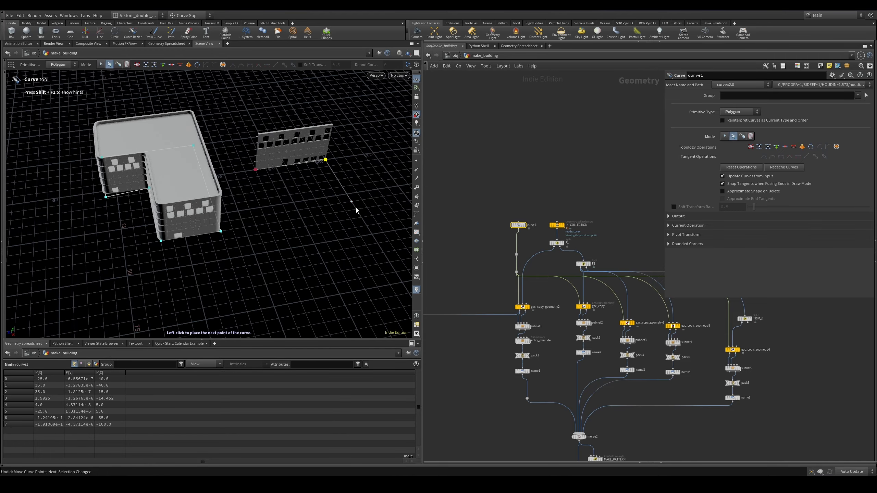
click(362, 219)
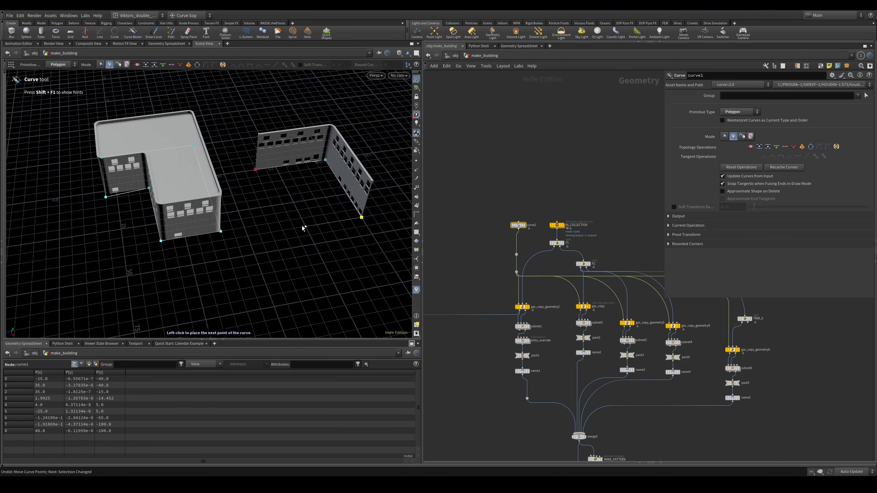
click(271, 233)
click(255, 170)
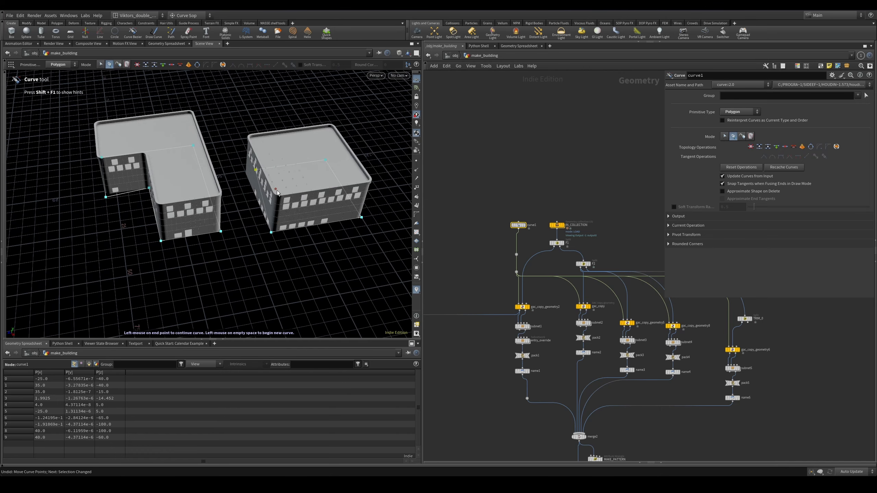
Step: Inspect both generated buildings from several angles, including their facades and corners
alt+drag(304, 178, 311, 156)
scroll(298, 198, up, 3)
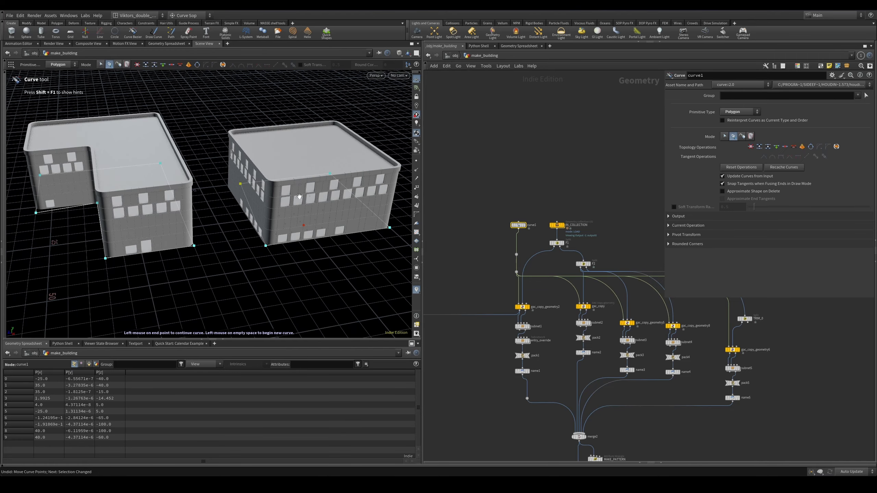
alt+drag(280, 263, 298, 235)
key(Return)
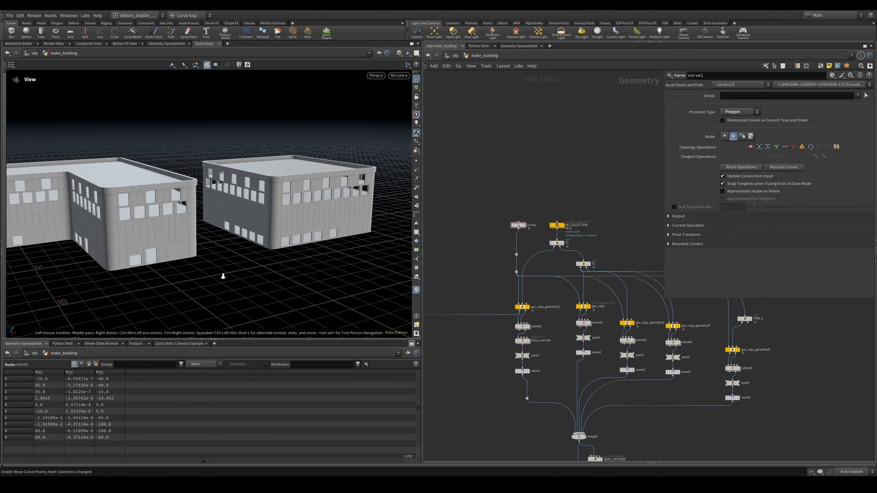
alt+right_drag(223, 277, 186, 277)
alt+drag(187, 276, 207, 270)
alt+right_drag(207, 270, 325, 250)
key(w)
key(w)
alt+drag(325, 250, 283, 242)
alt+middle_drag(283, 242, 274, 240)
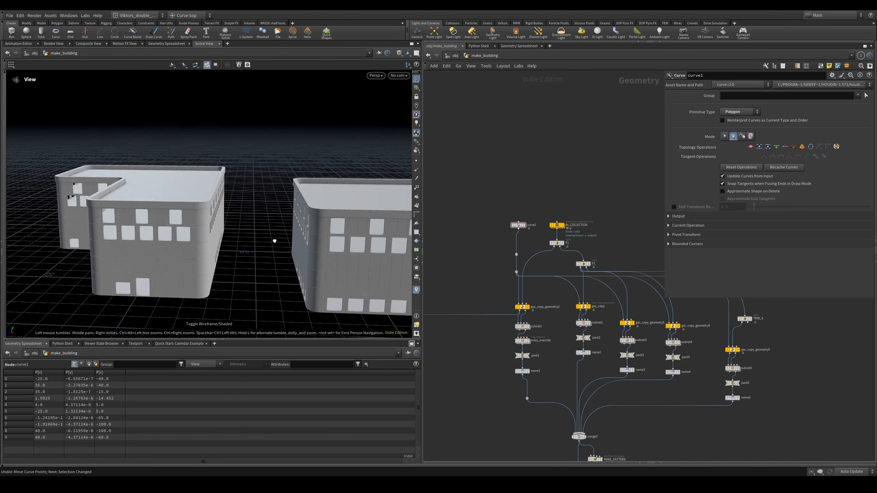
alt+drag(274, 241, 285, 285)
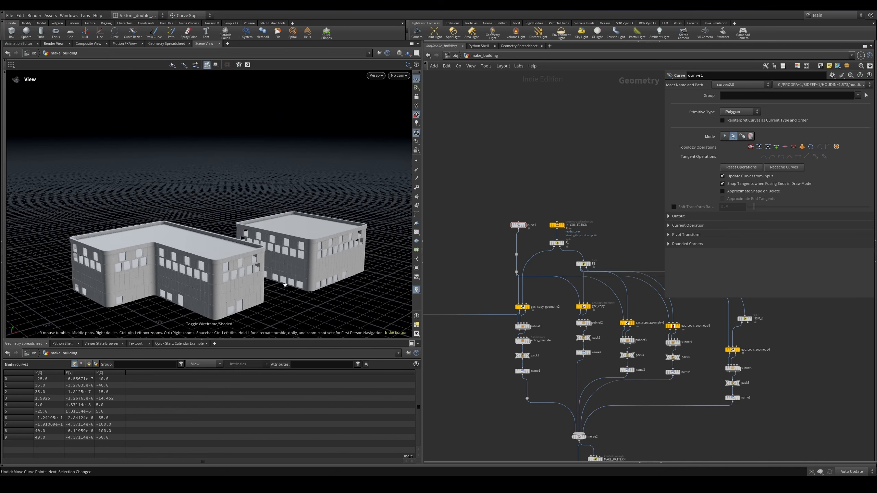
key(Return)
scroll(540, 244, up, 3)
alt+drag(392, 259, 348, 283)
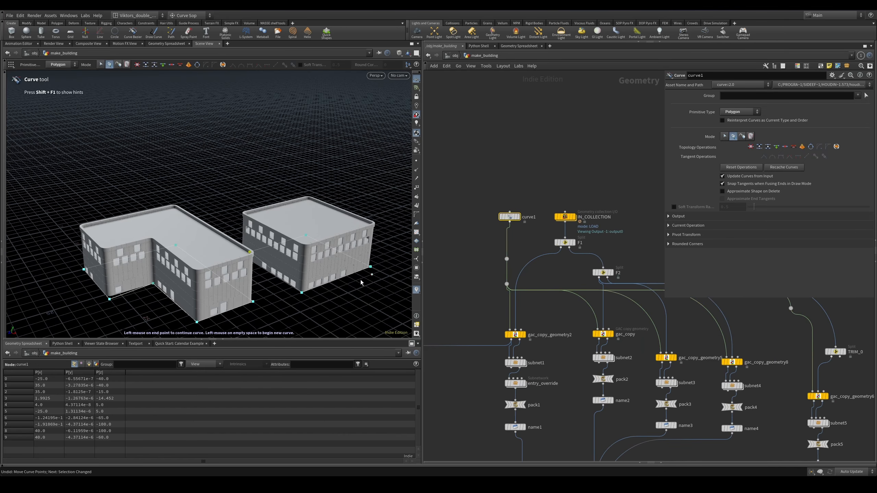
Step: Display only the curve1 footprints, remove the second footprint, and go up to the object level
click(519, 218)
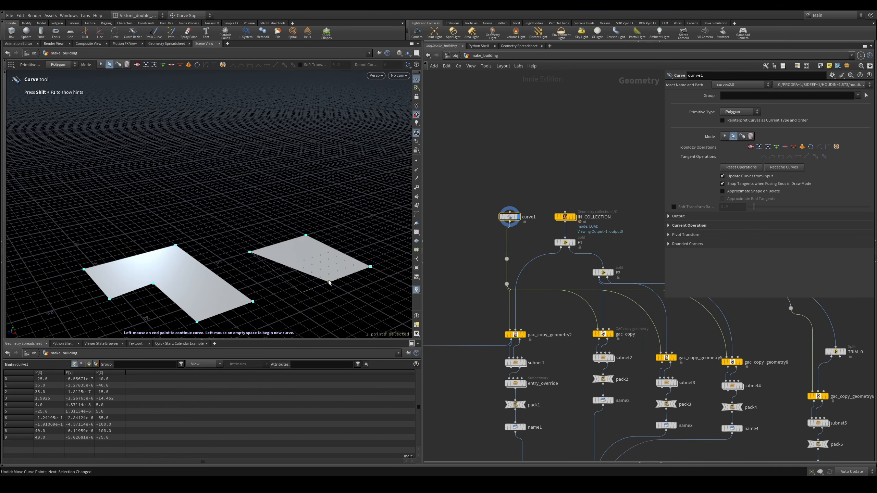
drag(369, 272, 379, 243)
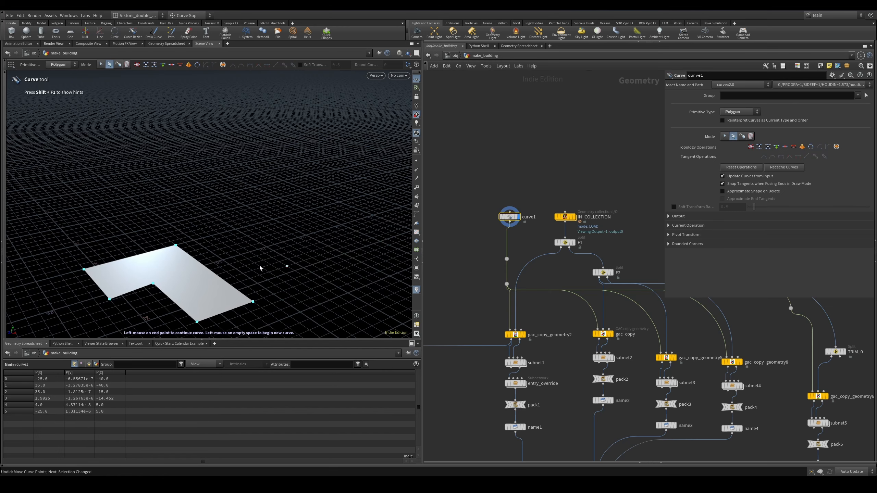
key(u)
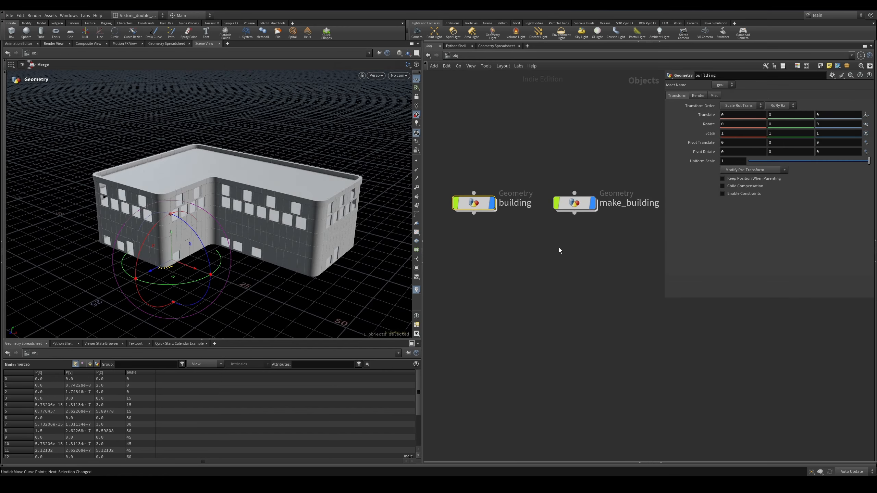
Step: Inspect the L-shaped building's windowed facades close up, switching between wireframe and shaded display
drag(310, 209, 304, 204)
right_drag(304, 204, 337, 202)
key(w)
key(w)
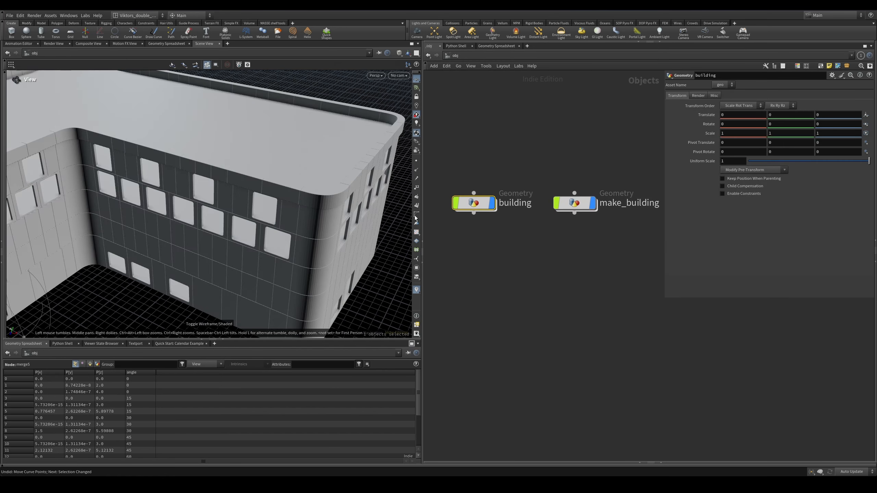
mouse_move(332, 225)
mouse_down()
mouse_move(314, 194)
mouse_move(304, 208)
mouse_move(287, 202)
mouse_up()
key(w)
key(w)
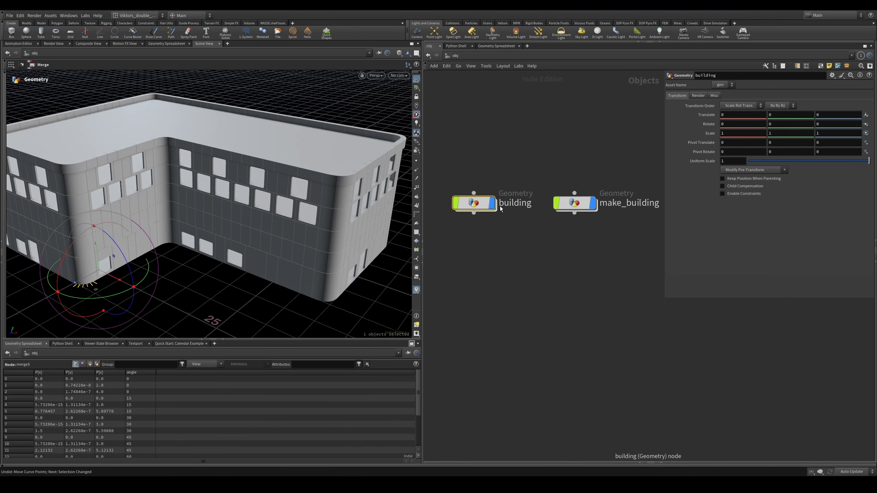
Step: Open the building object's node network
scroll(501, 209, up, 3)
scroll(522, 237, down, 2)
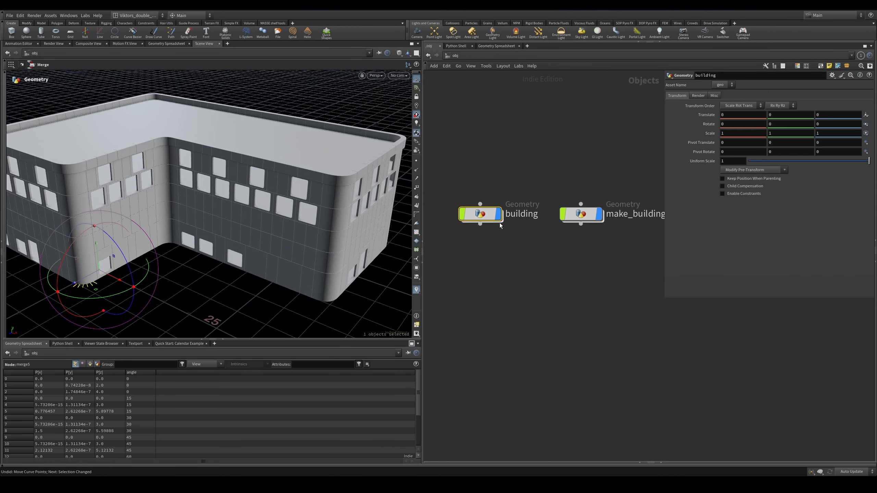
scroll(487, 217, up, 1)
drag(487, 216, 481, 247)
double_click(472, 246)
scroll(505, 270, up, 5)
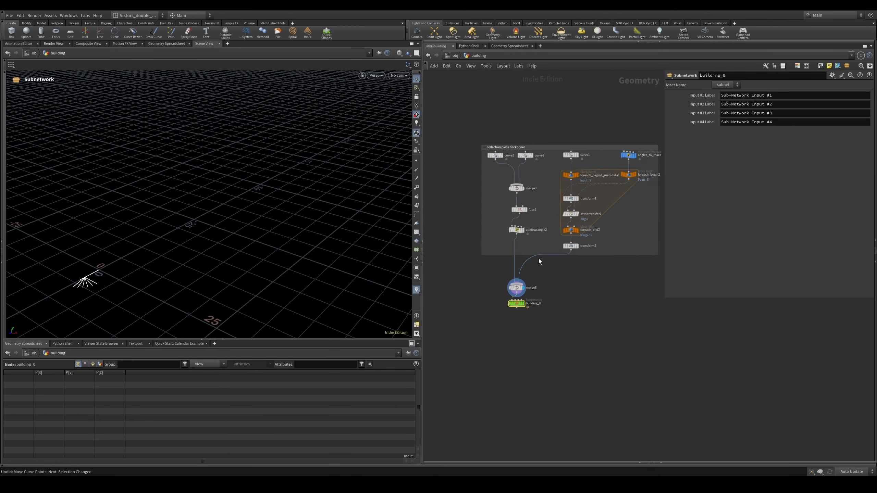
Step: Frame merge5's backbone curves and examine their fan of angles in the viewport
scroll(553, 279, down, 4)
key(space+g)
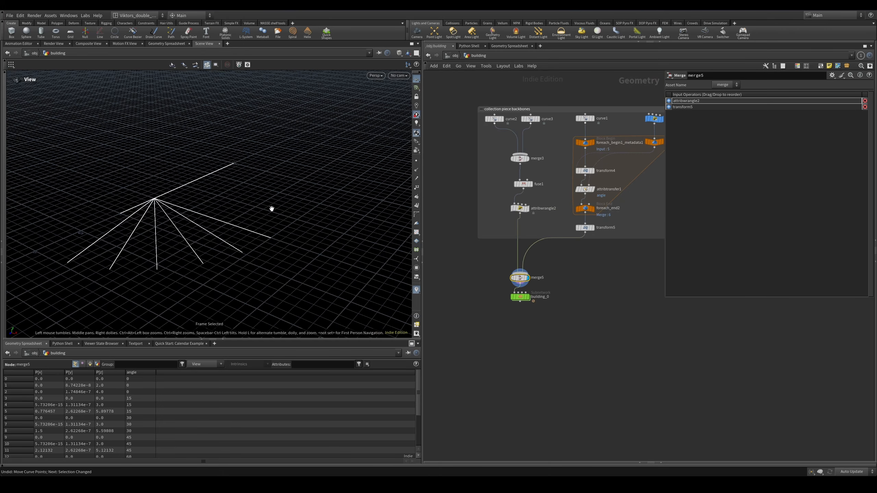
mouse_move(250, 199)
alt+mouse_down()
mouse_move(293, 248)
mouse_move(435, 229)
alt+mouse_up()
key(w)
alt+drag(380, 224, 248, 238)
Step: Open the building_0 subnetwork and display the ALL_F1 merge
click(520, 302)
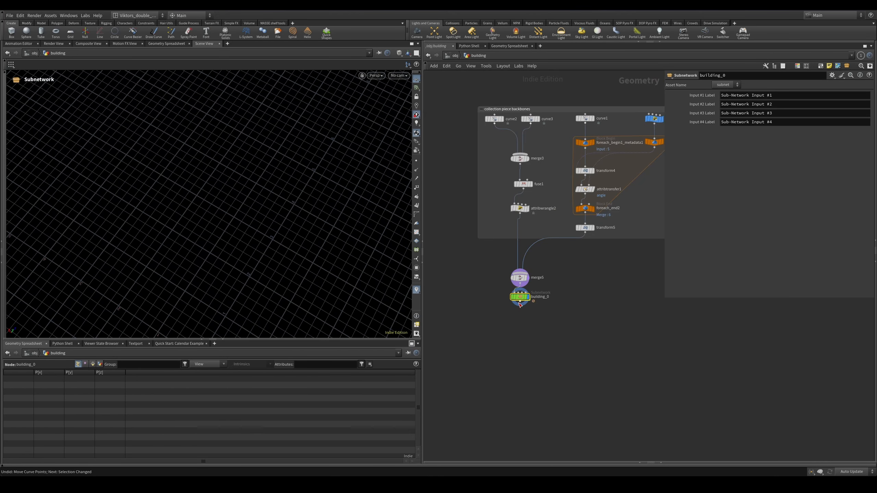
double_click(521, 300)
scroll(492, 296, down, 7)
middle_drag(488, 297, 576, 304)
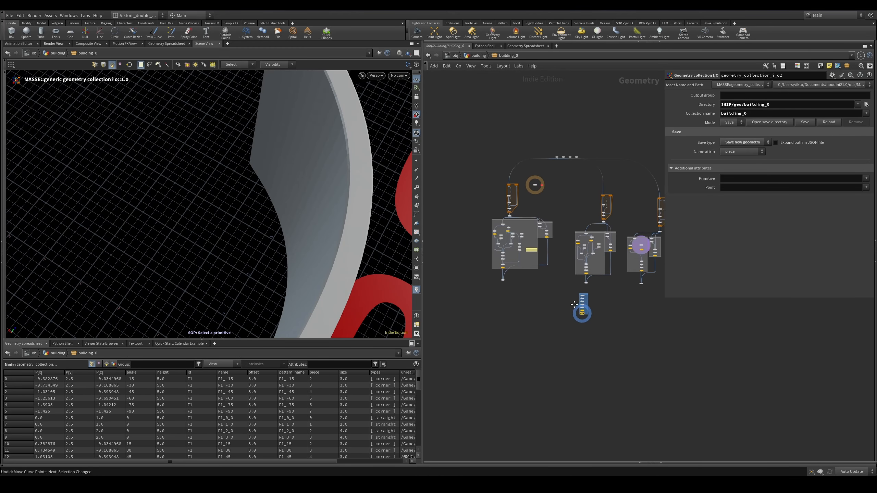
scroll(500, 198, up, 3)
scroll(501, 348, up, 5)
click(478, 324)
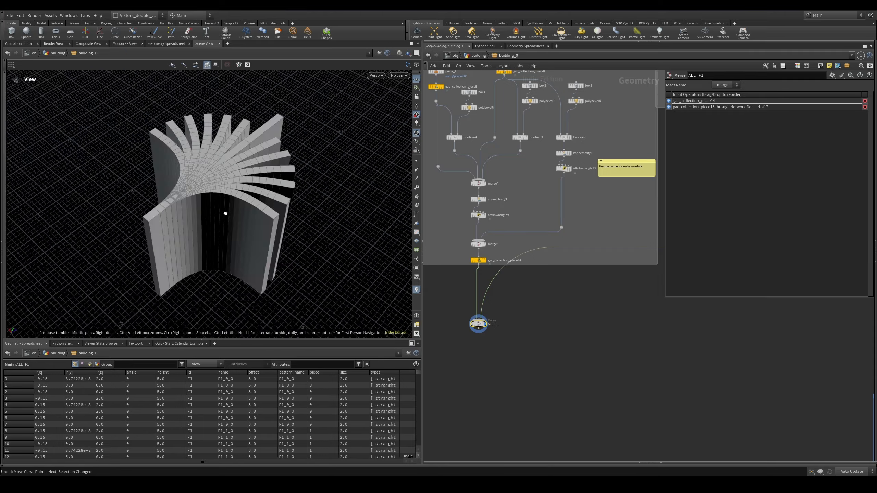
Step: Display the ALL_F2 merge and examine its modules in wireframe and shaded mode
mouse_move(753, 328)
middle_down()
mouse_move(562, 318)
mouse_move(489, 298)
middle_up()
click(605, 307)
click(611, 307)
scroll(284, 247, up, 4)
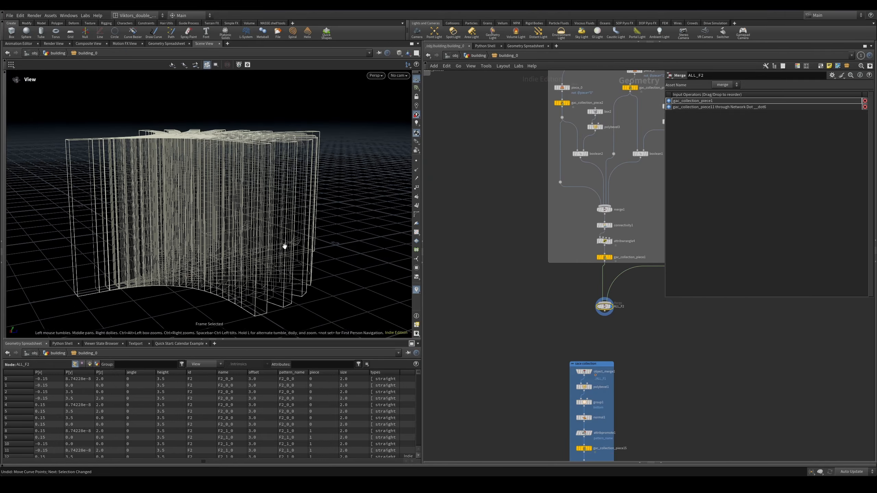
key(w)
mouse_move(247, 237)
mouse_down()
mouse_move(260, 235)
mouse_move(263, 249)
mouse_up()
Step: Return the display to ALL_F1 and examine its curved and straight modules from farther away
scroll(501, 320, down, 4)
middle_drag(501, 320, 730, 293)
scroll(571, 287, up, 1)
drag(548, 304, 503, 263)
key(r)
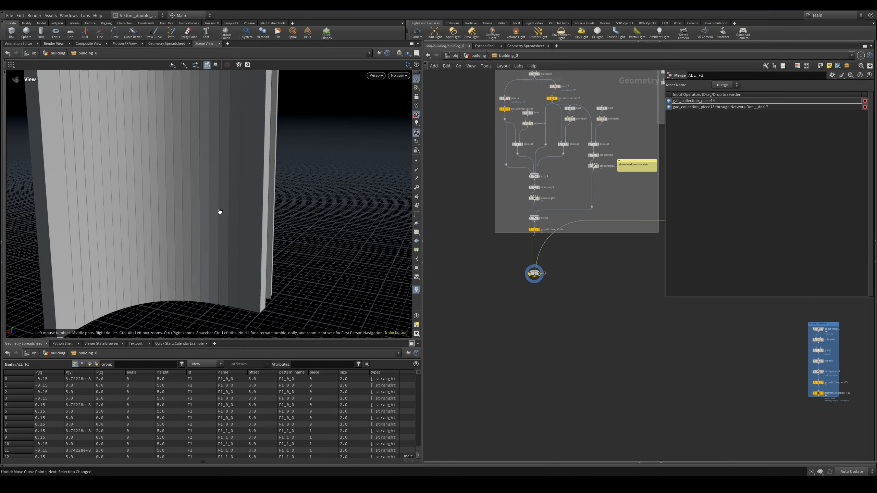
drag(219, 211, 196, 235)
scroll(196, 235, down, 4)
key(w)
Step: Display ALL_F2 again and examine the height of its modules from a low side angle
middle_drag(678, 329, 434, 362)
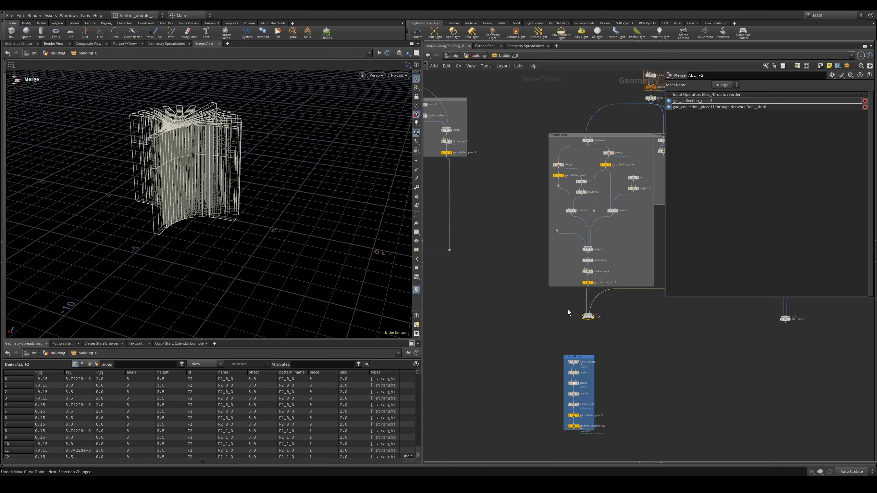
key(r)
key(w)
alt+drag(221, 194, 225, 217)
alt+right_drag(225, 218, 245, 153)
key(w)
key(w)
mouse_move(245, 153)
alt+mouse_down()
mouse_move(202, 162)
mouse_move(215, 172)
mouse_move(267, 161)
alt+mouse_up()
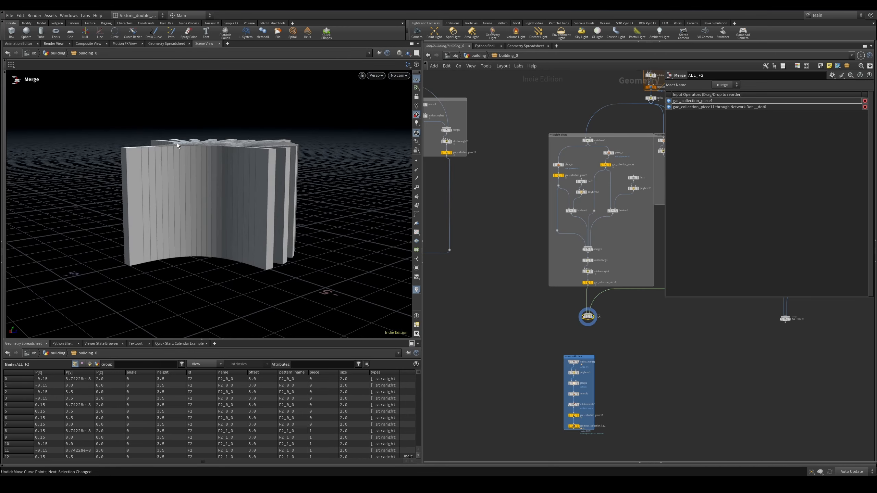
Step: Display the ALL_F1 modules and examine their fanned corner pieces from above
middle_drag(455, 290, 613, 296)
scroll(613, 296, down, 3)
scroll(487, 300, up, 5)
click(515, 315)
key(r)
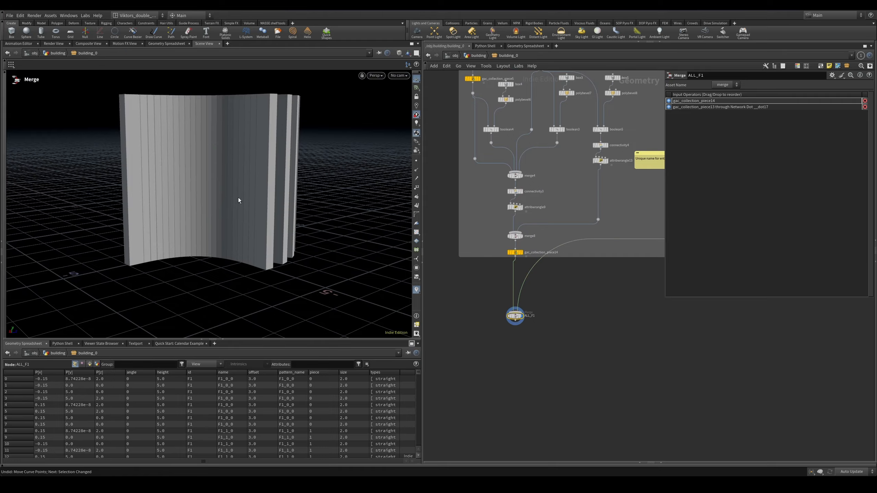
alt+drag(239, 200, 175, 176)
alt+drag(308, 186, 273, 185)
Step: Display the ALL_F2 modules and bring the view down to a side angle
scroll(545, 316, down, 3)
middle_drag(718, 328, 559, 320)
scroll(559, 321, up, 3)
click(714, 319)
key(r)
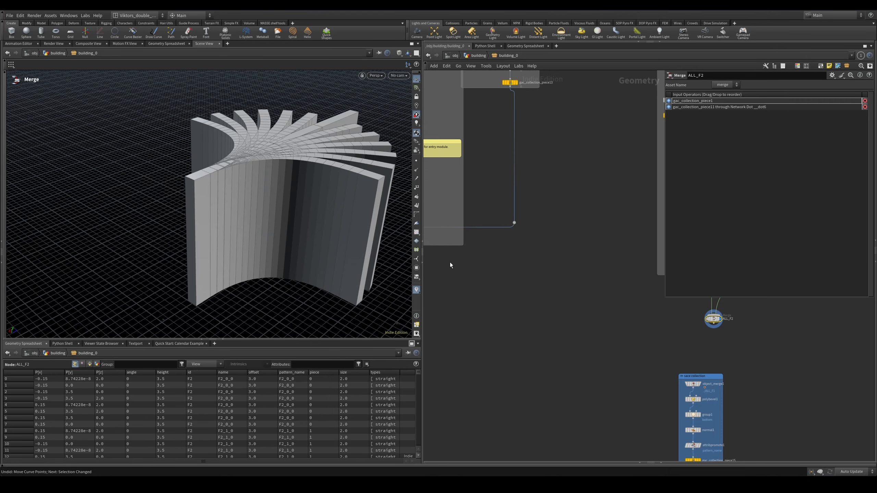
alt+drag(304, 183, 293, 213)
scroll(491, 320, down, 3)
Step: Switch the display from ALL_F1 to ALL_F2 in the same side view to compare module heights
middle_drag(491, 320, 686, 318)
click(568, 313)
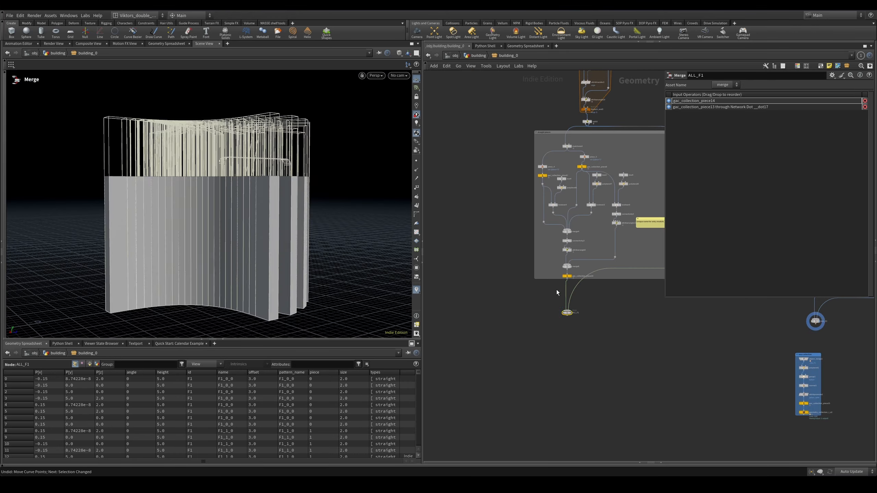
key(r)
middle_drag(869, 336, 649, 336)
click(594, 318)
key(r)
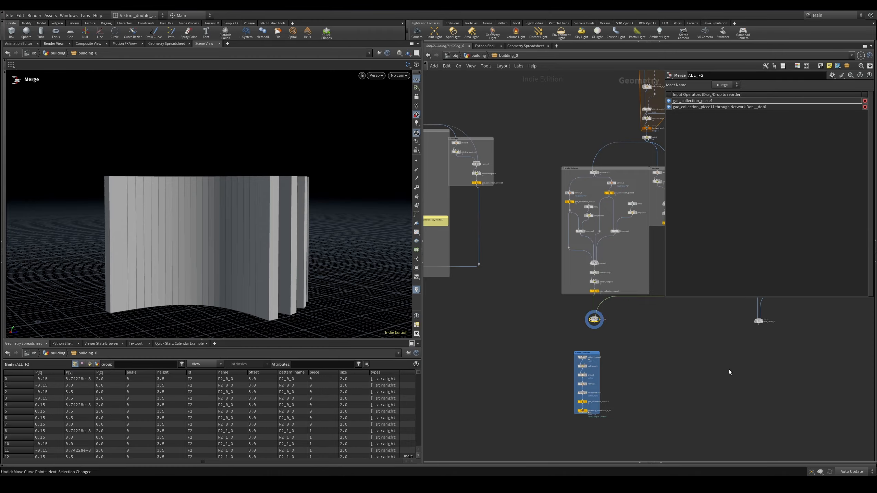
Step: Display the ALL_TRIM_0 merge and examine its trim modules from above
scroll(729, 372, down, 1)
middle_drag(781, 355, 597, 352)
click(570, 327)
key(r)
scroll(238, 225, up, 2)
alt+drag(238, 225, 272, 247)
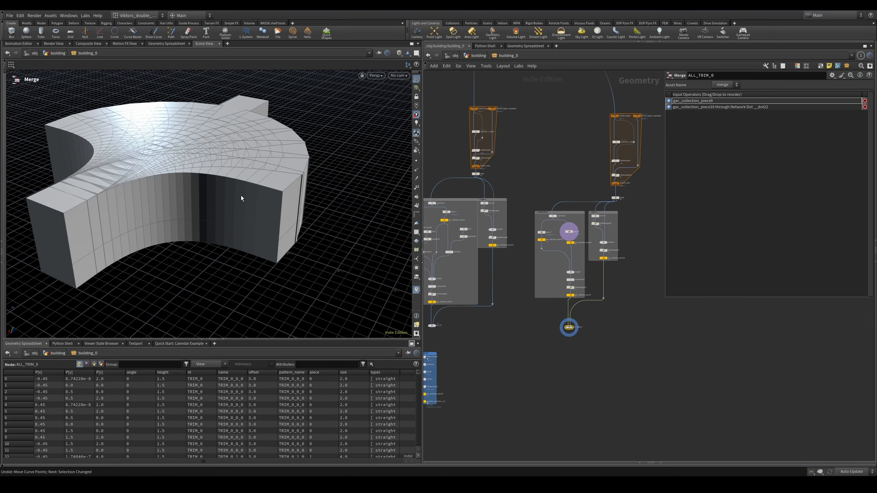
Step: Display foreach_begin3 at the start of the F1 loop and examine its single backbone curve from above
scroll(756, 348, down, 3)
middle_drag(531, 243, 639, 247)
scroll(639, 246, up, 3)
scroll(560, 234, up, 3)
middle_drag(650, 215, 608, 255)
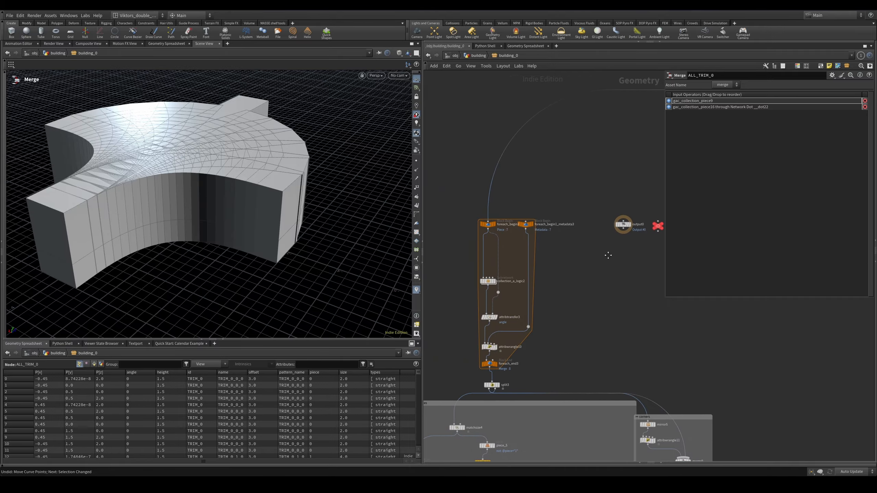
middle_drag(520, 264, 524, 251)
click(491, 212)
key(r)
scroll(240, 192, up, 3)
alt+drag(241, 192, 253, 259)
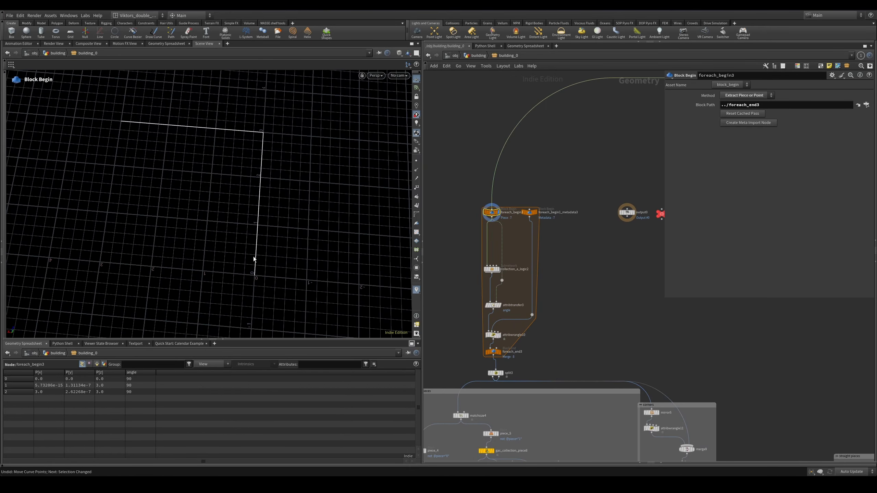
Step: Display collection_a_logic2 and examine the curved wall it builds, in wireframe and shaded mode
scroll(504, 270, up, 1)
click(492, 270)
key(r)
scroll(205, 223, down, 3)
mouse_move(205, 223)
alt+mouse_down()
mouse_move(202, 300)
mouse_move(224, 231)
alt+mouse_up()
key(w)
key(w)
Step: Compare the foreach_begin3 input curve with the wall pieces from foreach_end3, leaving foreach_end3 displayed
click(534, 201)
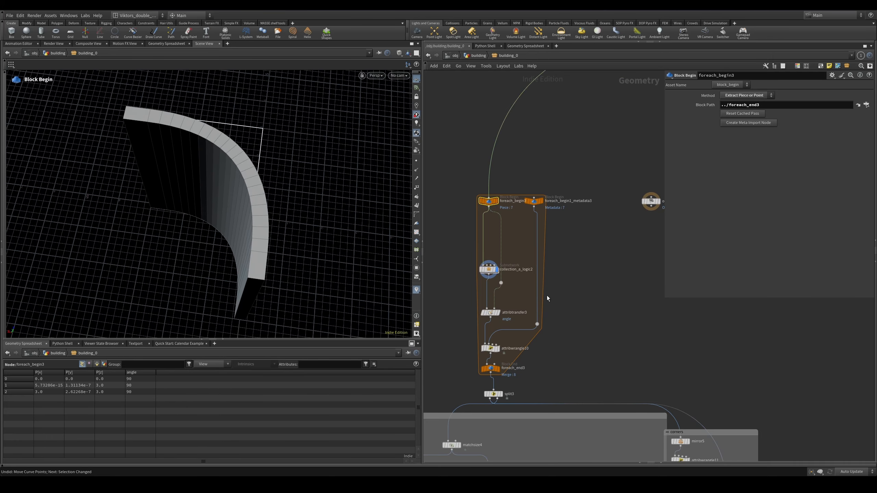
key(r)
click(490, 369)
key(r)
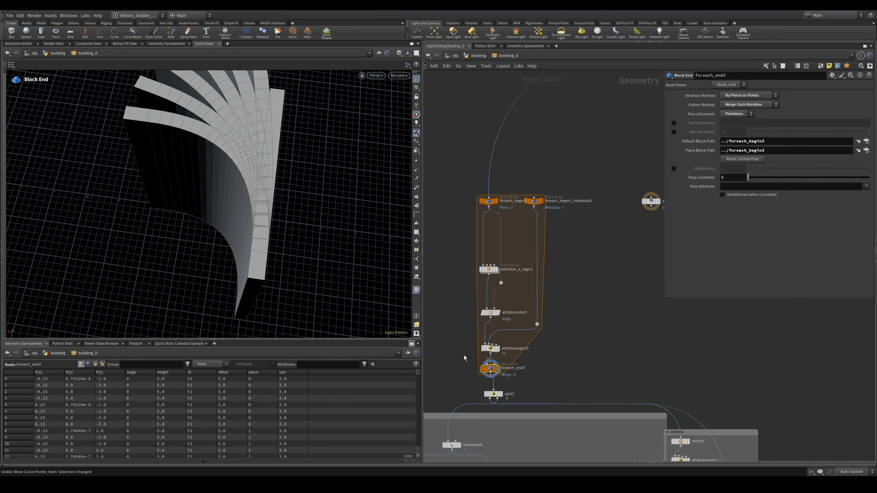
Step: Preview foreach_end3's individual iterations with Single Pass, scrubbing to 6, and turn Single Pass off again
click(674, 168)
drag(760, 169, 827, 177)
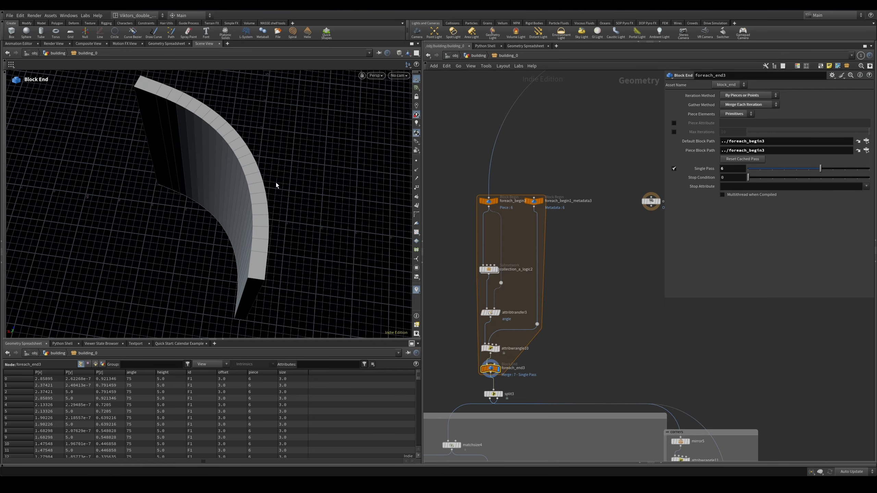
key(Escape)
drag(276, 186, 217, 176)
click(674, 169)
scroll(517, 267, down, 3)
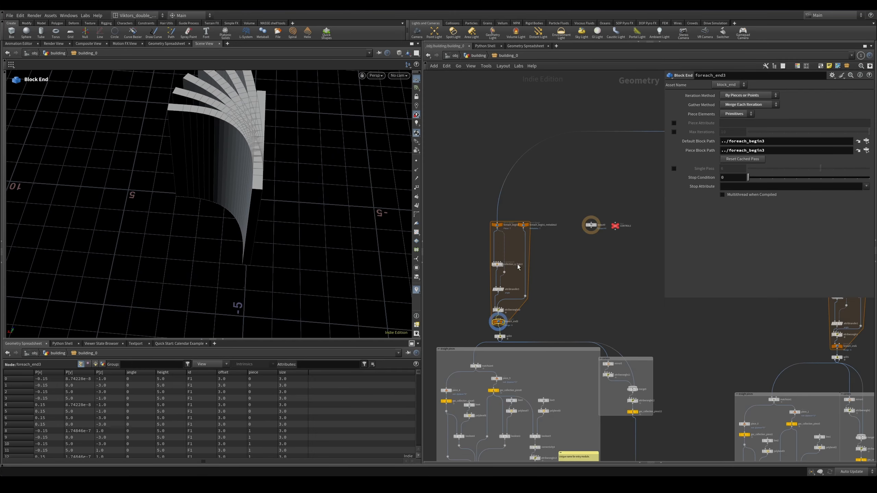
Step: Review the nodes inside the foreach_end3 loop and leave foreach_end3 selected and displayed
middle_drag(517, 266, 578, 282)
scroll(542, 294, up, 1)
scroll(505, 307, down, 1)
scroll(514, 327, up, 4)
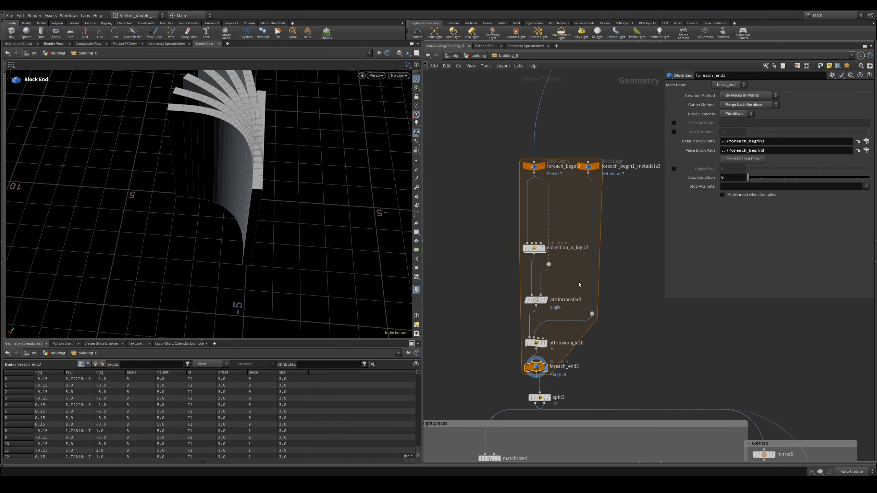
click(544, 250)
scroll(569, 361, up, 2)
click(521, 370)
key(r)
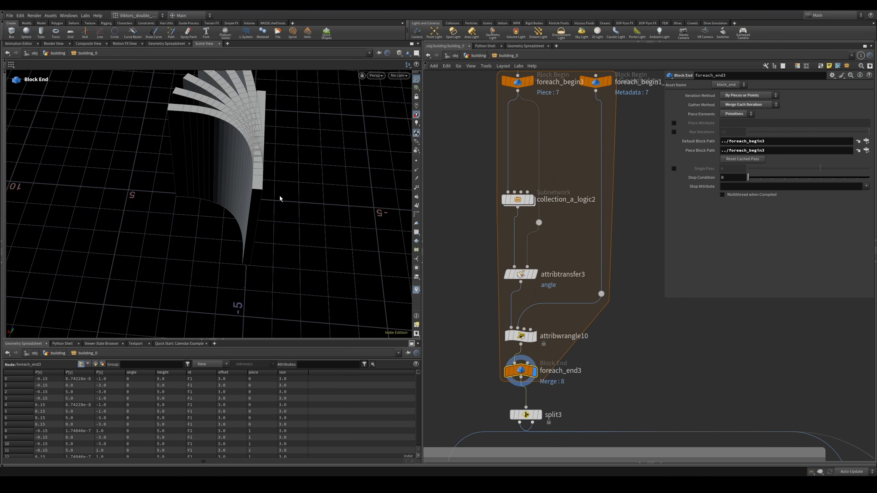
Step: Examine foreach_end3's fanned walls from above, with its points sorted by descending angle in the spreadsheet
key(Escape)
mouse_move(258, 163)
mouse_down()
mouse_move(260, 172)
mouse_move(213, 179)
mouse_move(243, 211)
mouse_up()
right_drag(244, 211, 242, 224)
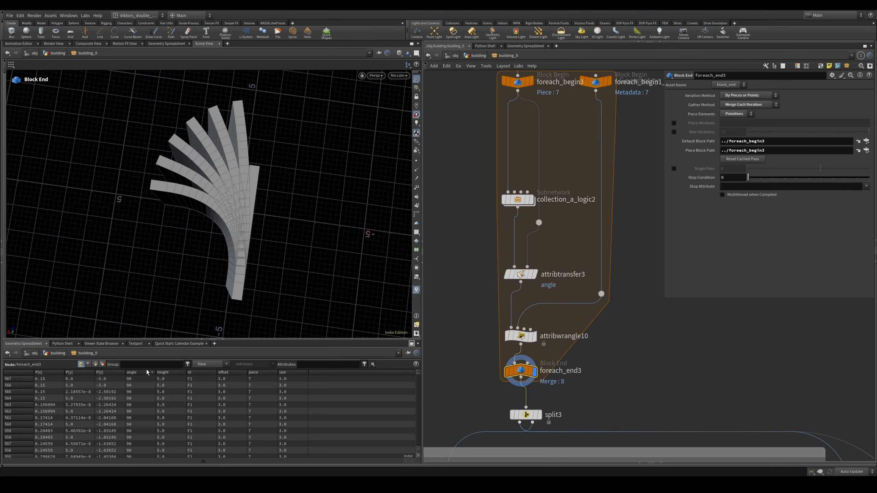
alt+drag(249, 220, 249, 174)
key(w)
key(w)
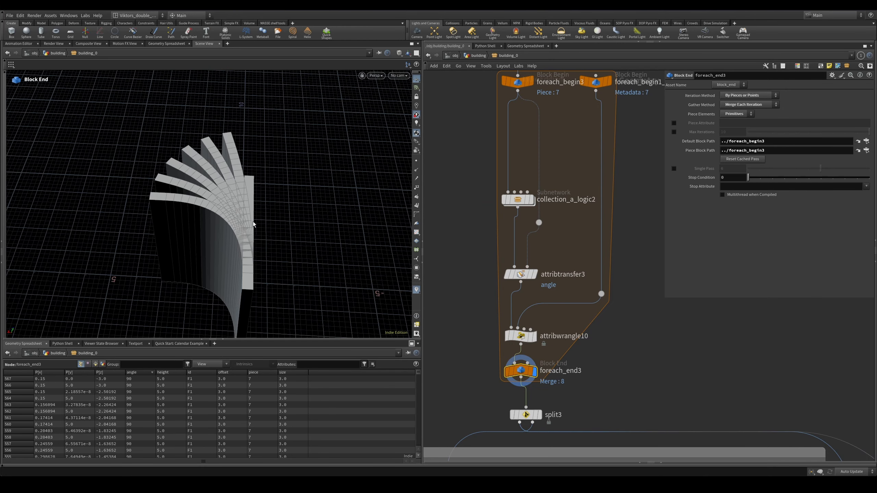
Step: Examine the merged angled wall pieces from several viewpoints, comparing wireframe and shaded display
mouse_move(252, 225)
alt+mouse_down()
mouse_move(260, 194)
mouse_move(260, 238)
alt+mouse_up()
key(s)
key(w)
key(w)
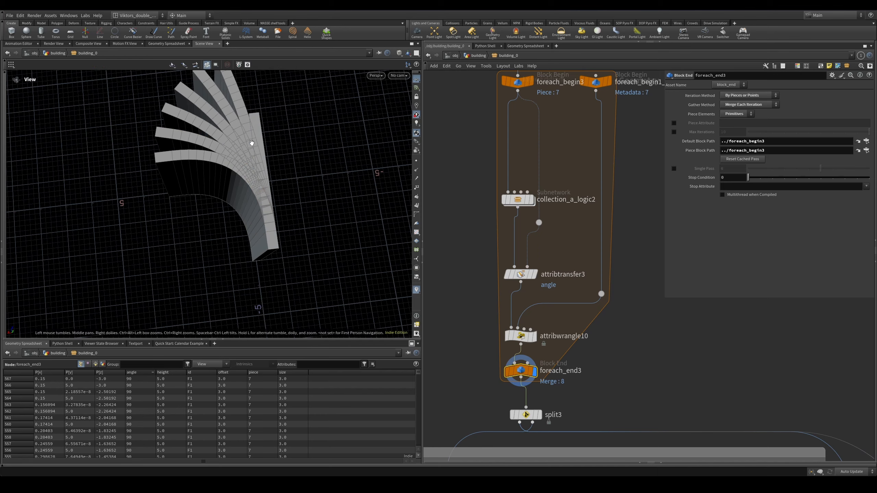
alt+drag(251, 141, 234, 184)
key(w)
drag(235, 182, 236, 192)
key(w)
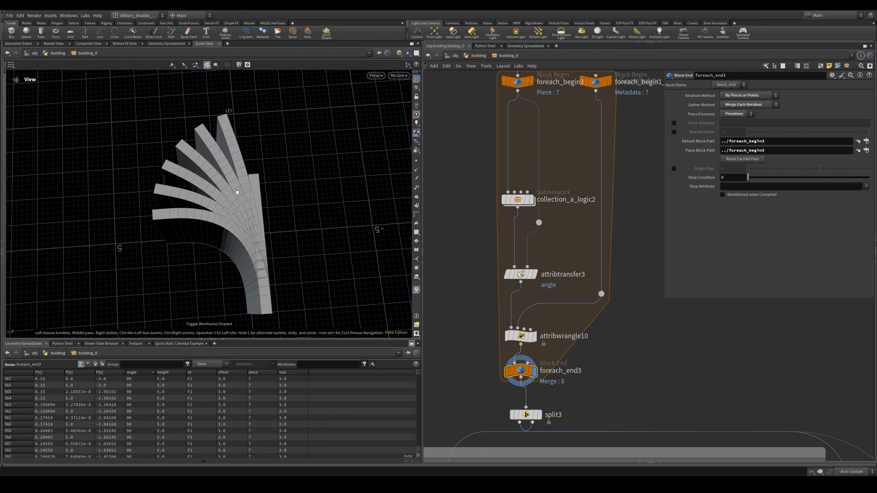
key(w)
mouse_move(419, 372)
mouse_down()
mouse_move(416, 440)
mouse_move(414, 373)
mouse_up()
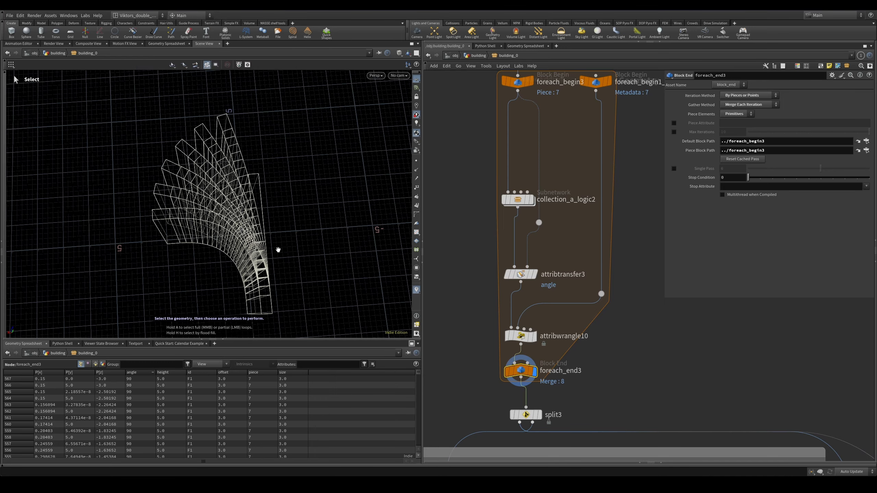
key(w)
mouse_move(278, 250)
mouse_down()
mouse_move(200, 209)
mouse_move(221, 256)
mouse_move(253, 223)
mouse_move(296, 221)
mouse_up()
key(w)
key(w)
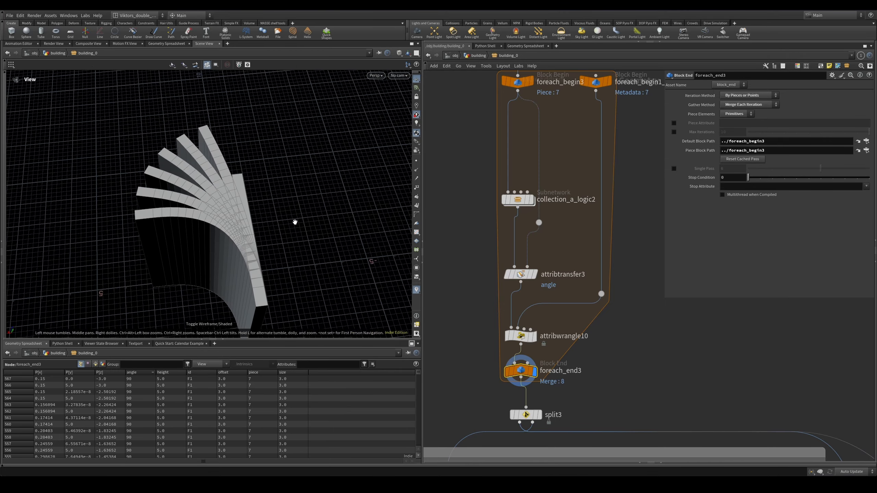
Step: Display mirror5 in the corners group and examine the mirrored corner walls from several angles
scroll(550, 278, down, 5)
middle_drag(693, 386, 534, 197)
scroll(534, 196, up, 5)
click(547, 197)
alt+drag(249, 165, 294, 164)
key(s)
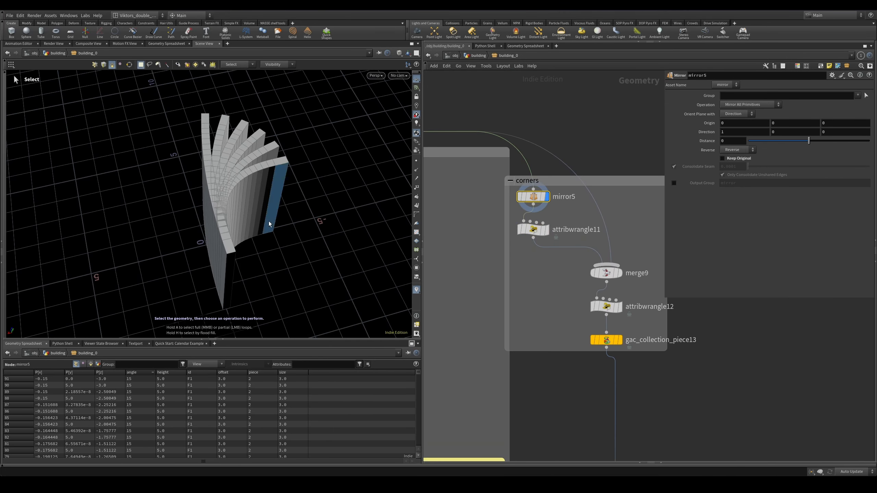
alt+drag(269, 224, 231, 174)
scroll(578, 219, up, 2)
middle_drag(575, 218, 591, 212)
drag(590, 212, 550, 186)
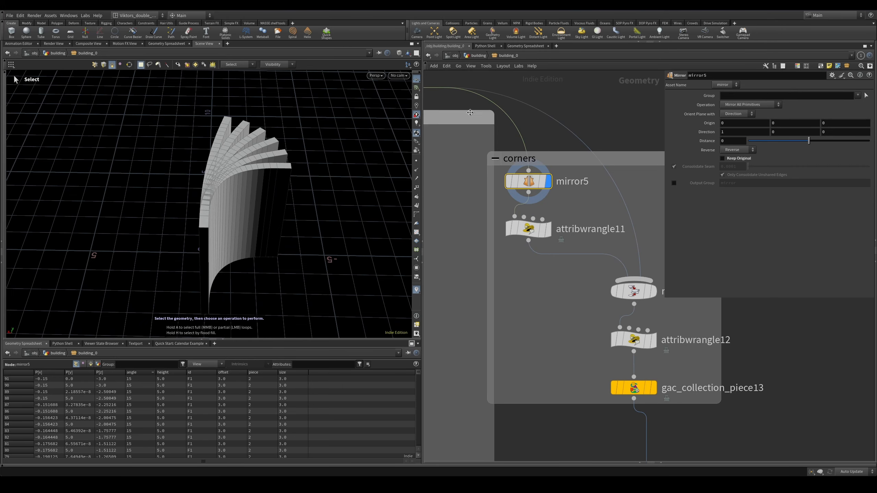
scroll(515, 99, down, 2)
middle_drag(515, 99, 670, 245)
middle_drag(548, 194, 692, 176)
click(498, 200)
click(513, 199)
middle_drag(583, 193, 318, 136)
scroll(558, 305, down, 1)
middle_drag(558, 305, 734, 318)
scroll(505, 205, up, 2)
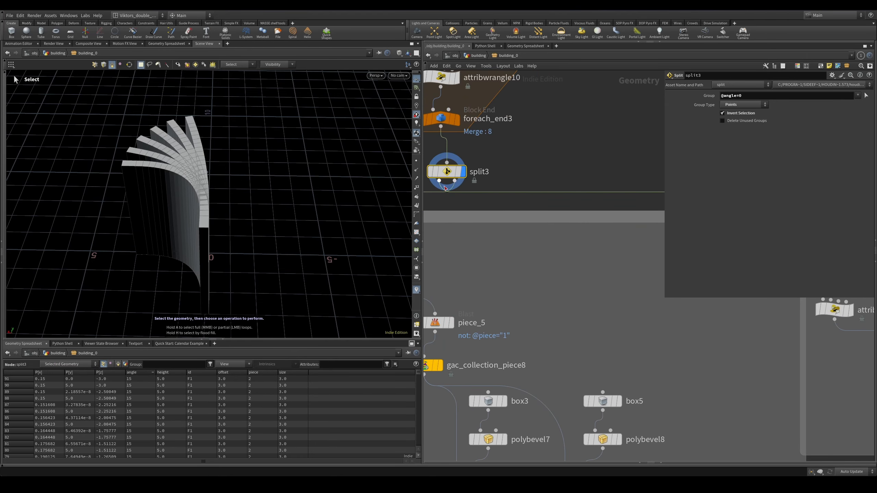
alt+drag(237, 186, 231, 207)
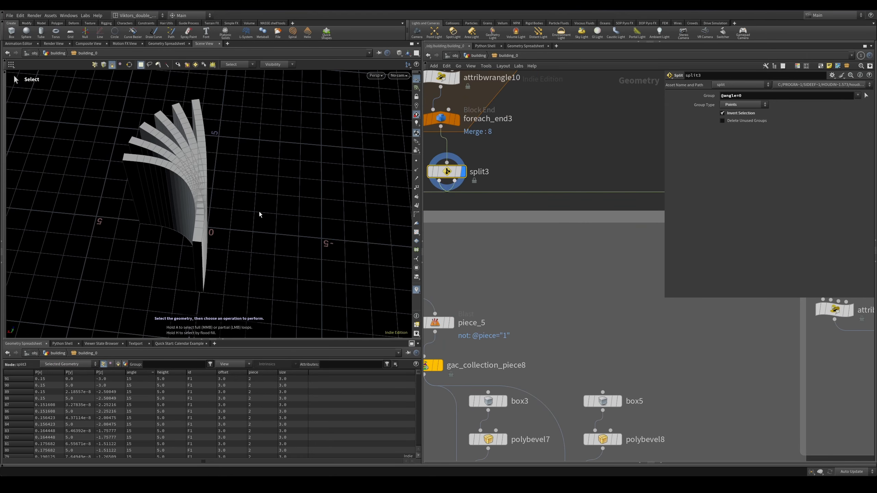
Step: Return to mirror5 in the corners group, display it and examine its mirrored walls
scroll(518, 290, down, 2)
scroll(704, 303, up, 3)
middle_drag(704, 303, 533, 280)
click(524, 228)
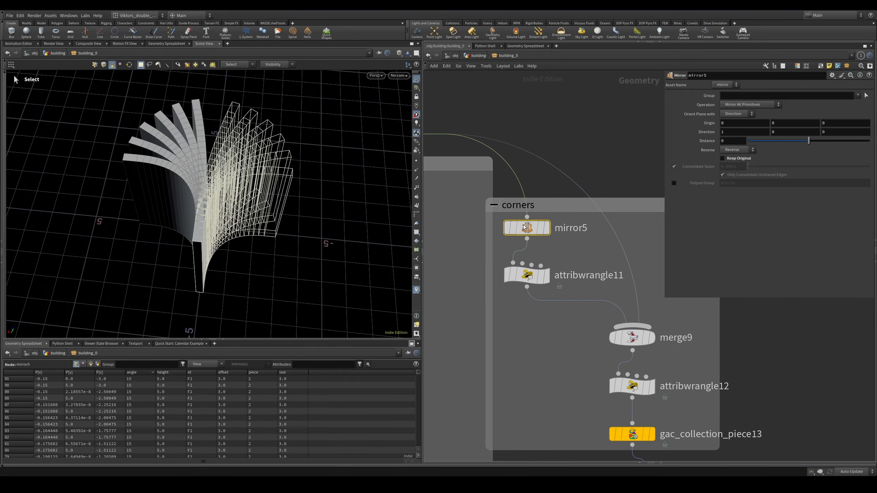
click(546, 228)
alt+drag(214, 171, 226, 163)
scroll(532, 292, up, 1)
Step: Inspect attribwrangle11's angle-negating code and display the combined corner walls at merge9
click(518, 273)
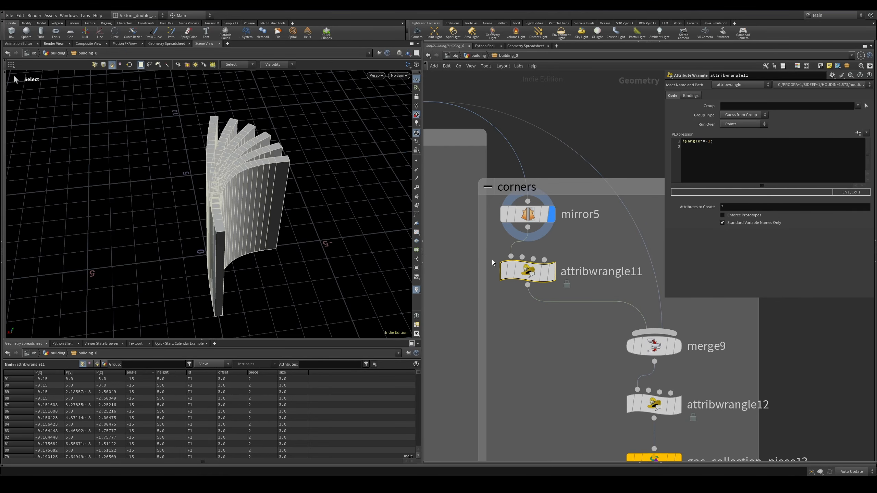
click(549, 270)
middle_drag(519, 331, 442, 241)
key(r)
Step: Display attribwrangle12 and highlight its name and pattern_name code for reading
drag(487, 285, 636, 323)
key(r)
key(shift+Up)
key(shift+Up)
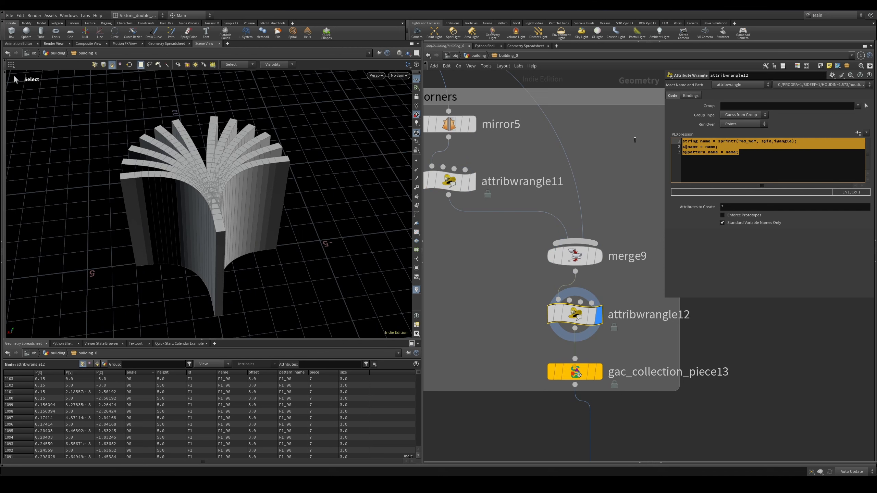
click(730, 173)
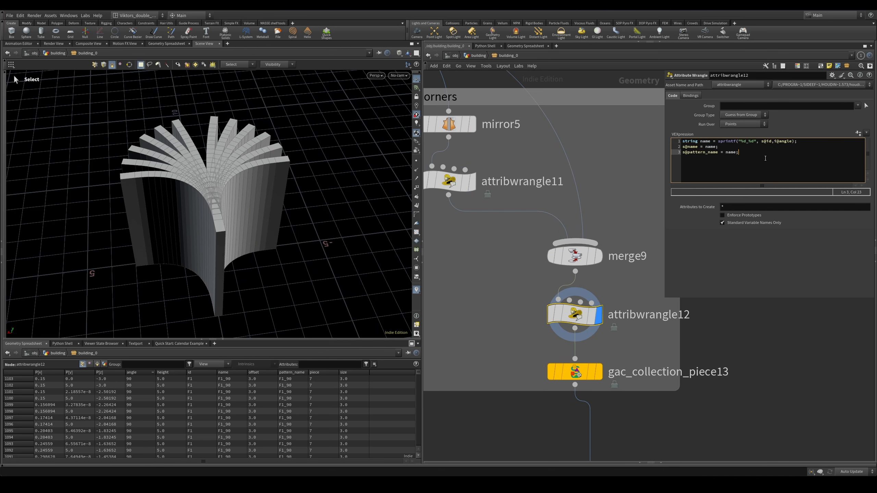
Step: Display gac_collection_piece13 with its Corner piece type and examine the tagged corner walls
middle_drag(581, 320, 577, 283)
click(562, 336)
key(r)
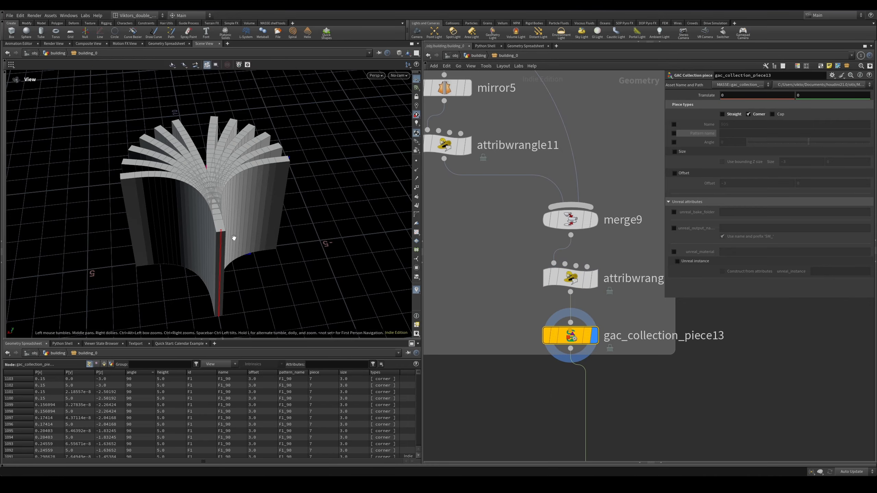
alt+drag(234, 237, 238, 226)
middle_drag(672, 417, 632, 398)
drag(616, 394, 466, 294)
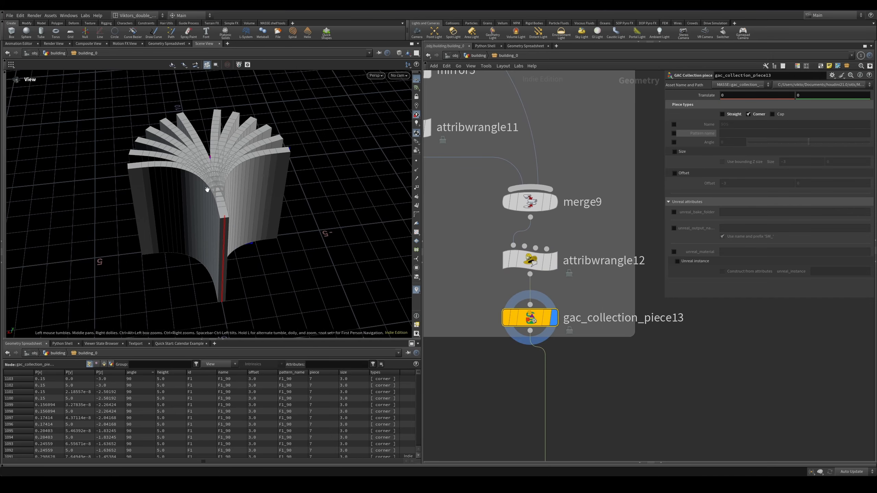
alt+drag(208, 188, 190, 181)
key(s)
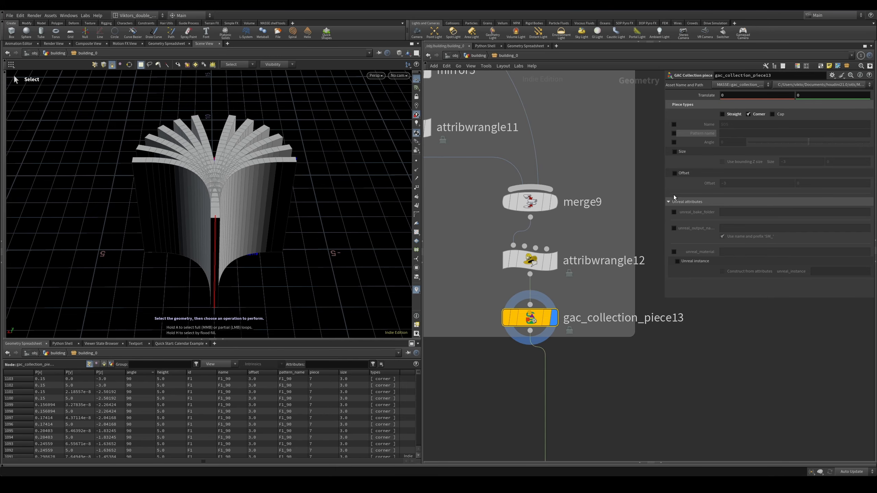
Step: Review the corners group network and gac_collection_piece13's parameters, then compare its walls in wireframe and shaded display
scroll(658, 264, down, 4)
middle_drag(448, 104, 597, 248)
middle_drag(705, 407, 536, 306)
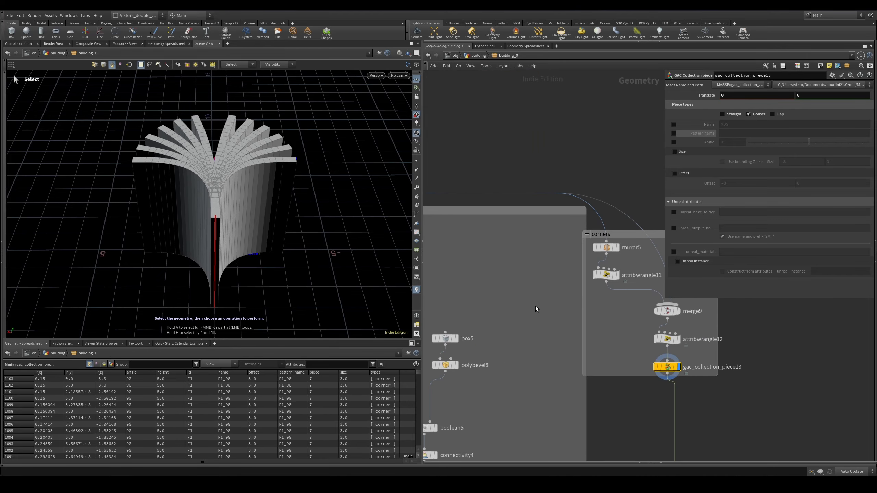
middle_drag(655, 341, 559, 290)
scroll(563, 295, up, 3)
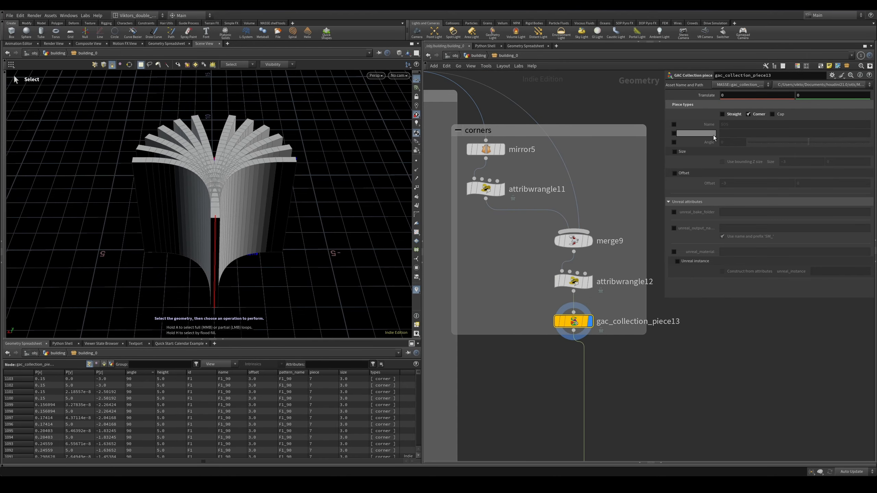
scroll(610, 299, up, 2)
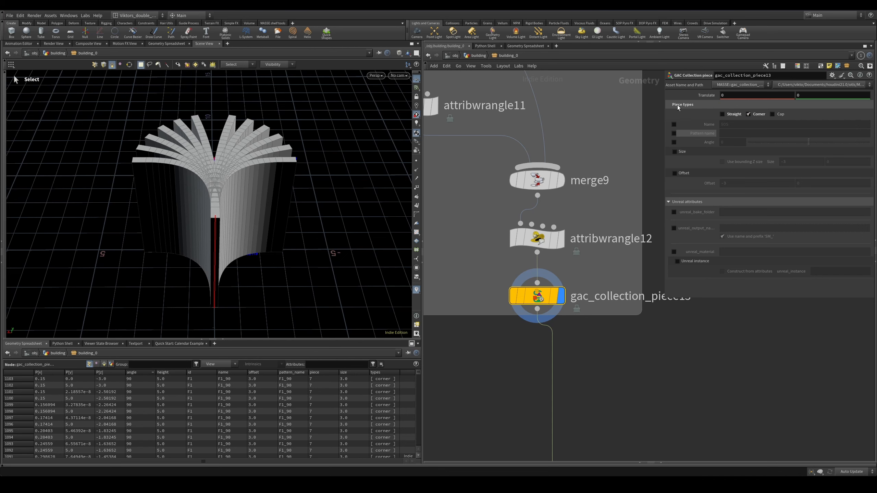
key(q)
key(space+g)
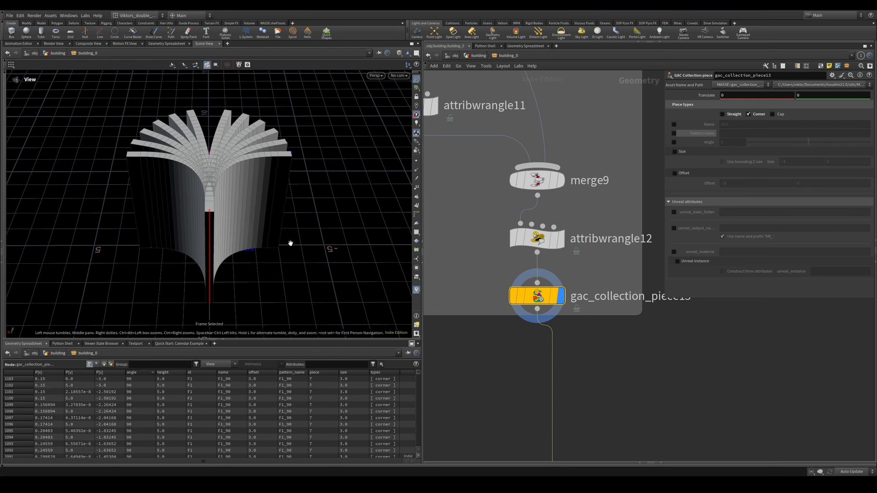
alt+drag(290, 243, 269, 228)
key(w)
key(w)
alt+drag(249, 196, 233, 209)
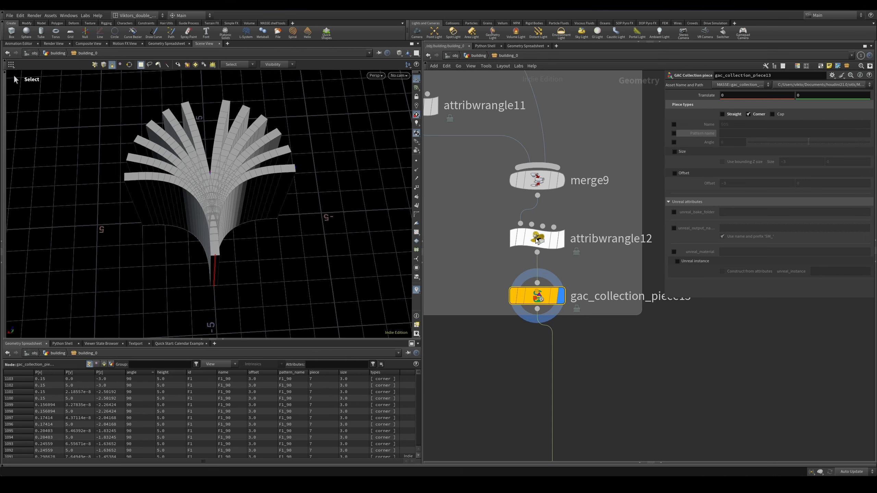
Step: Display merge4 in the straight pieces group and examine the combined wall pieces
scroll(430, 215, down, 3)
middle_drag(430, 215, 835, 484)
middle_drag(630, 309, 461, 142)
scroll(461, 142, down, 3)
middle_drag(429, 315, 615, 243)
scroll(574, 199, up, 3)
middle_drag(574, 199, 540, 277)
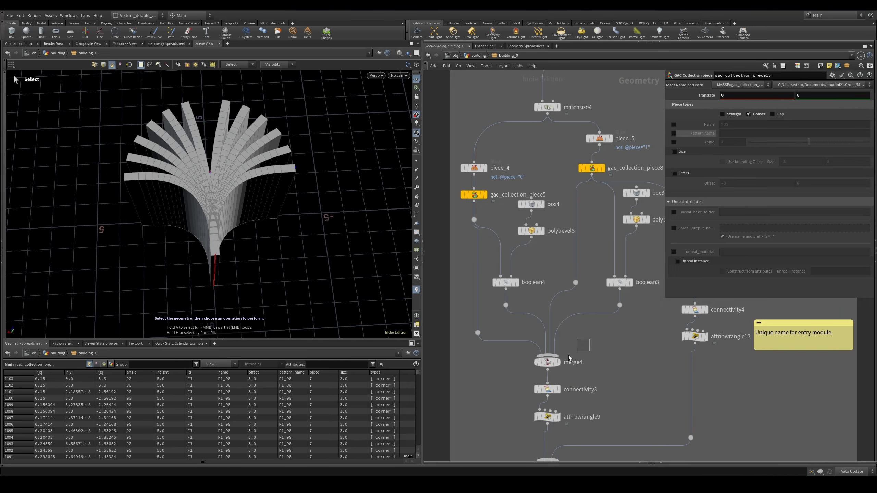
drag(590, 339, 552, 366)
key(r)
key(w)
alt+drag(282, 220, 345, 155)
key(w)
scroll(510, 217, up, 1)
Step: Display the rounded cutter at polybevel6 and the wall cutouts at boolean4 and boolean3
click(550, 234)
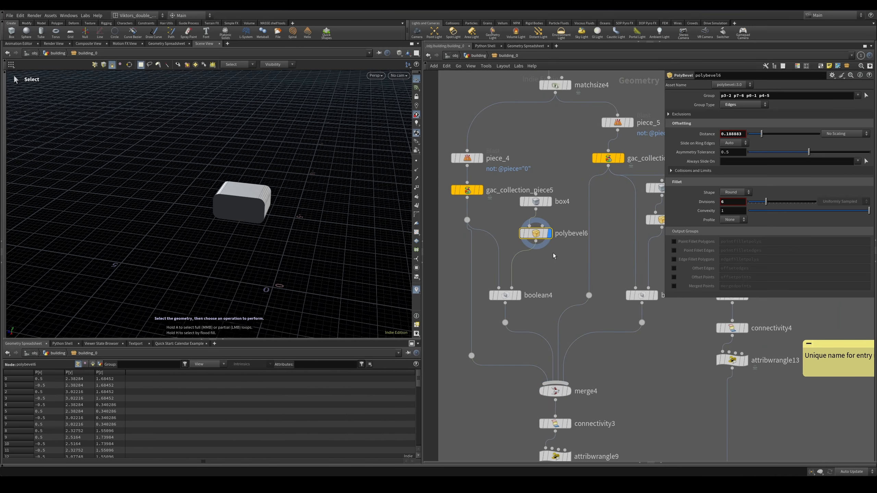
drag(554, 266, 484, 307)
key(r)
alt+drag(368, 260, 269, 172)
drag(597, 284, 679, 376)
key(r)
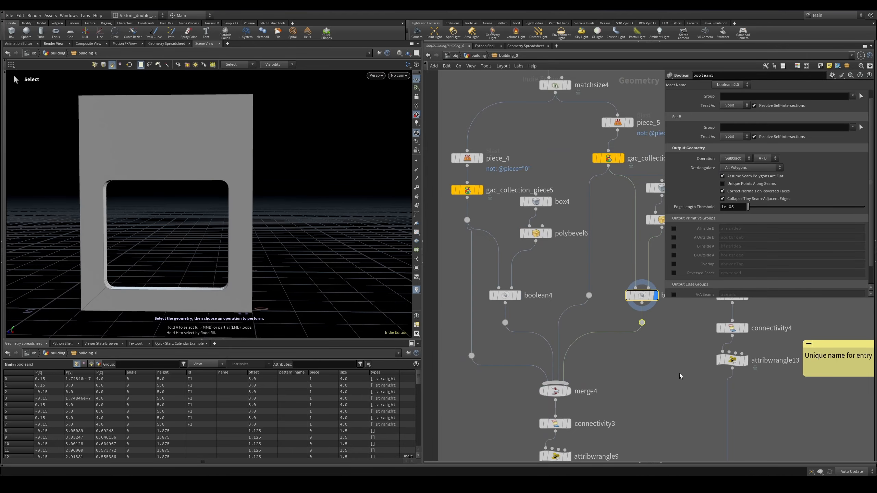
Step: Display attribwrangle13 and inspect the entry module's door cutout and unique naming code
middle_drag(754, 402, 576, 350)
drag(576, 335, 547, 300)
key(r)
middle_drag(566, 311, 574, 305)
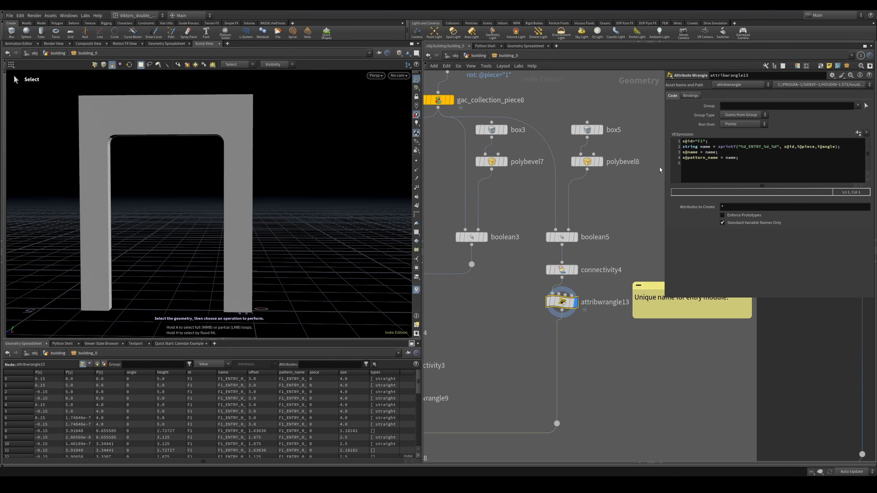
Step: Display merge8 and gac_collection_piece14 and inspect the merged straight pieces with the Straight type and Offset settings
middle_drag(449, 458, 575, 327)
drag(578, 314, 515, 329)
key(r)
alt+drag(207, 221, 304, 235)
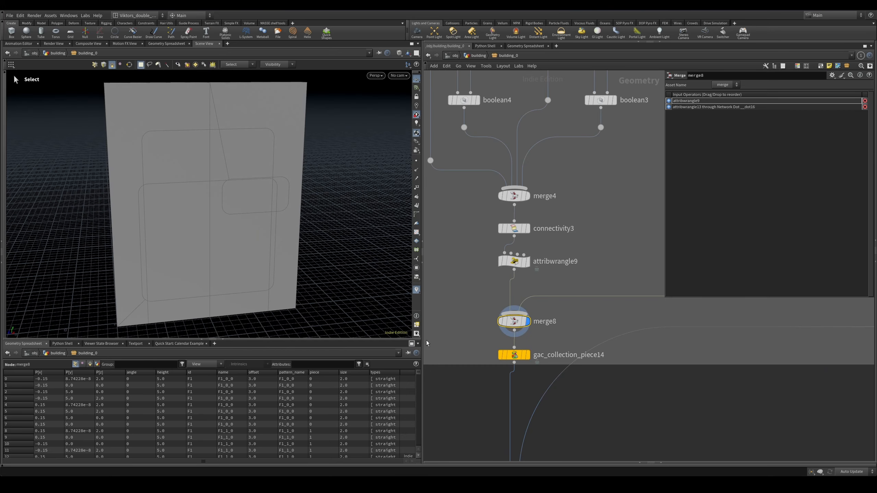
drag(542, 340, 482, 381)
key(r)
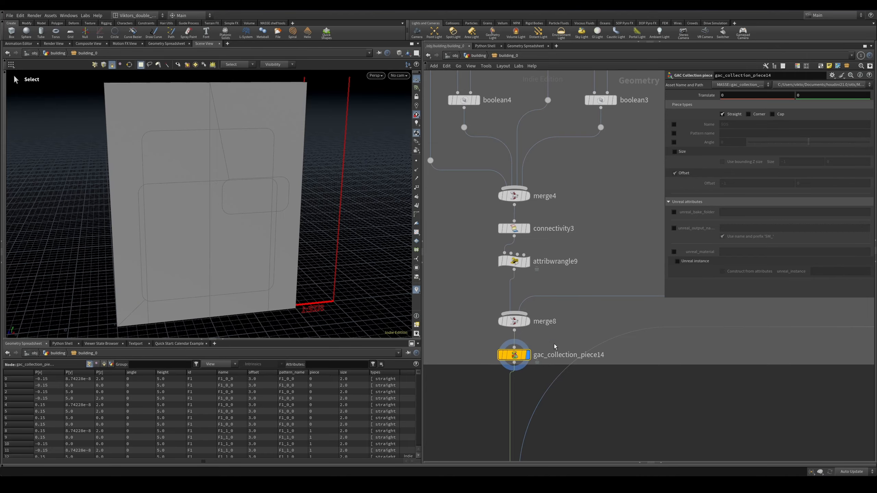
middle_drag(555, 344, 533, 316)
scroll(533, 317, up, 1)
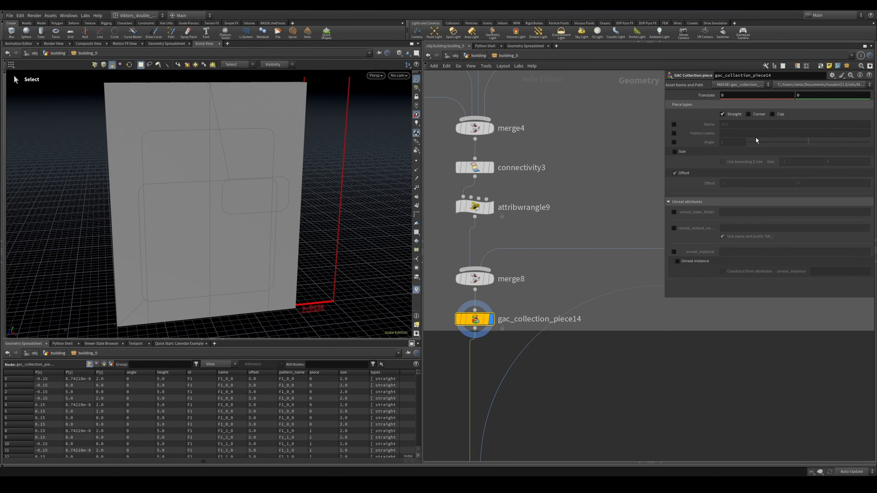
scroll(615, 159, down, 3)
middle_drag(614, 159, 615, 288)
middle_drag(583, 165, 570, 322)
scroll(620, 154, down, 2)
middle_drag(620, 155, 586, 241)
scroll(585, 242, up, 2)
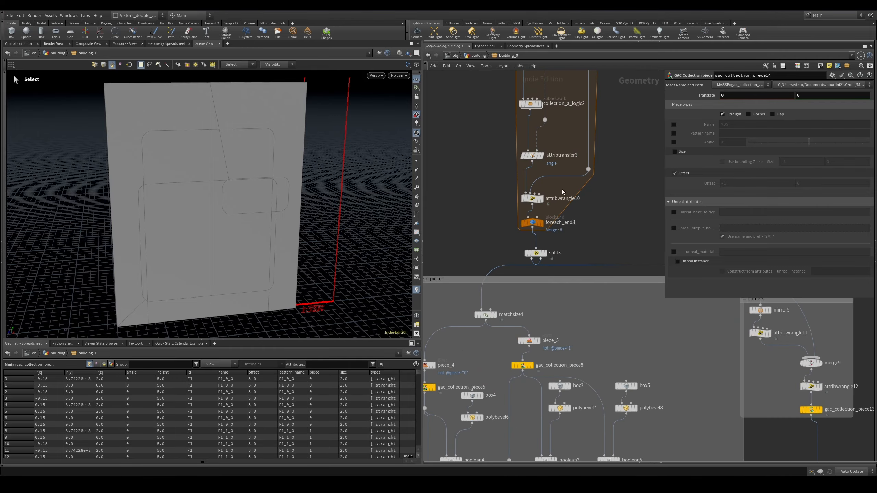
drag(532, 263, 532, 262)
click(604, 225)
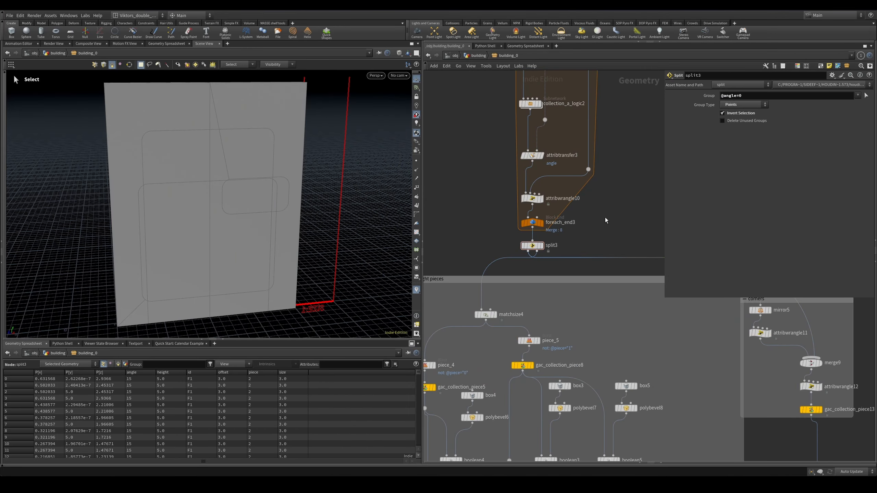
Step: Display the ALL_F1 merge and examine its straight and corner modules from several angles
middle_drag(597, 145, 560, 164)
scroll(593, 321, down, 3)
scroll(561, 164, down, 1)
middle_drag(524, 432, 571, 230)
scroll(571, 229, up, 4)
click(518, 195)
key(space+g)
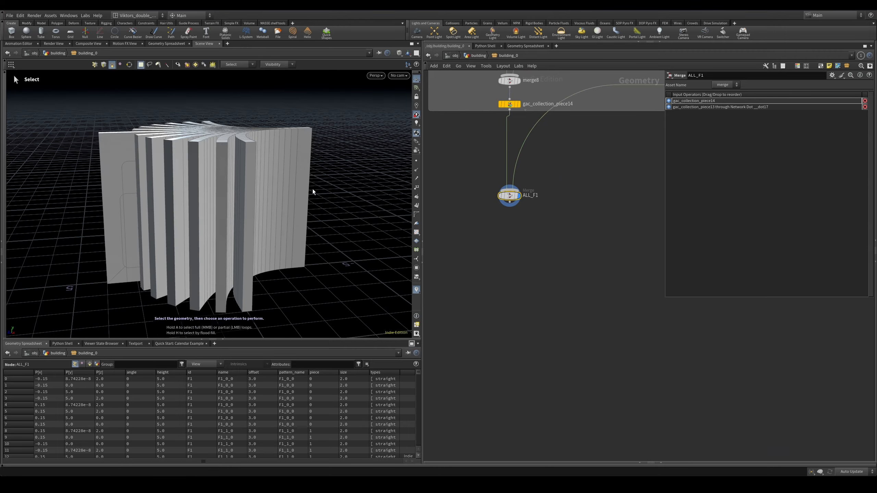
alt+drag(312, 189, 249, 256)
key(w)
key(w)
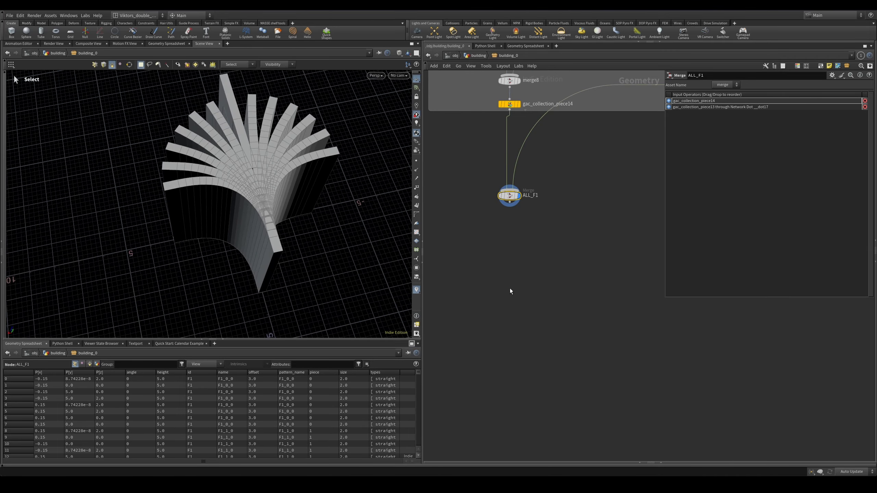
mouse_move(276, 221)
alt+mouse_down()
mouse_move(270, 173)
mouse_move(297, 162)
alt+mouse_up()
key(w)
key(w)
Step: Display the ALL_F2 merge and examine the second floor's modules
scroll(531, 331, down, 4)
middle_drag(562, 341, 529, 359)
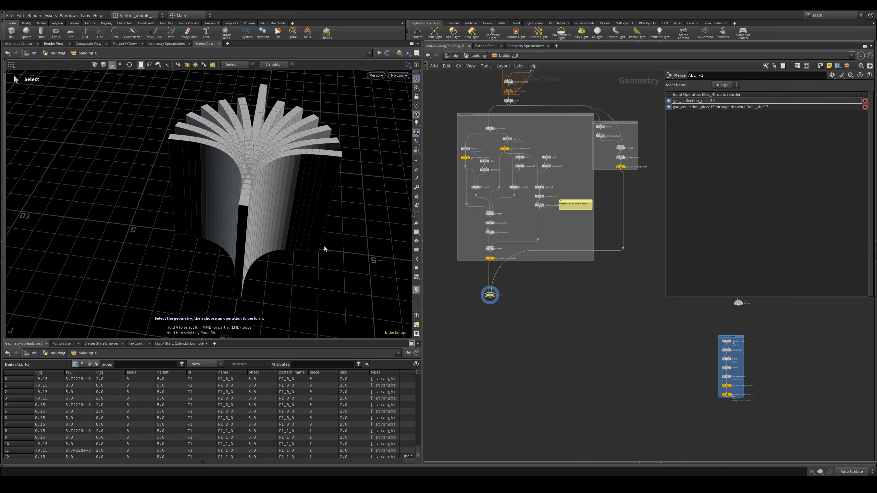
middle_drag(586, 332, 441, 403)
scroll(625, 386, up, 3)
middle_drag(626, 385, 590, 337)
drag(585, 336, 506, 301)
key(r)
alt+drag(283, 242, 229, 208)
key(w)
Step: Display the ALL_TRIM_0 merge and examine the trim modules in wireframe and shaded display
middle_drag(615, 347, 467, 340)
drag(696, 373, 634, 312)
key(r)
key(w)
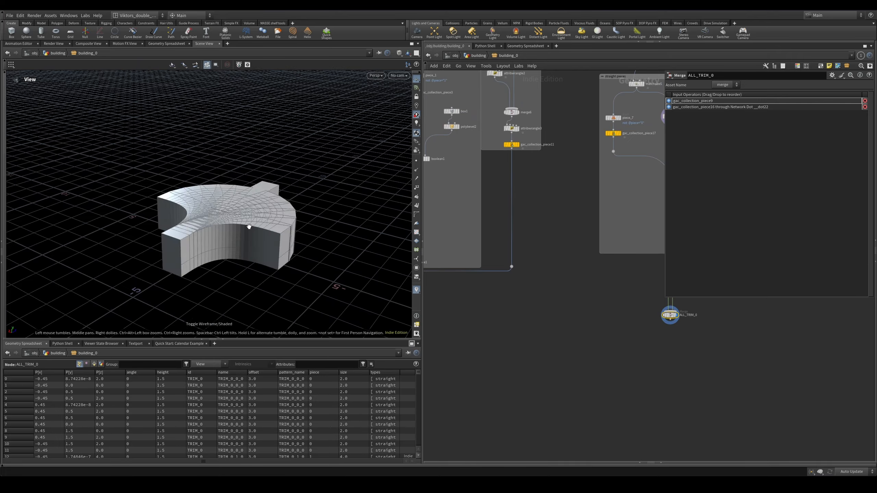
alt+drag(249, 226, 266, 253)
key(w)
key(w)
scroll(593, 328, down, 2)
middle_drag(593, 209, 567, 288)
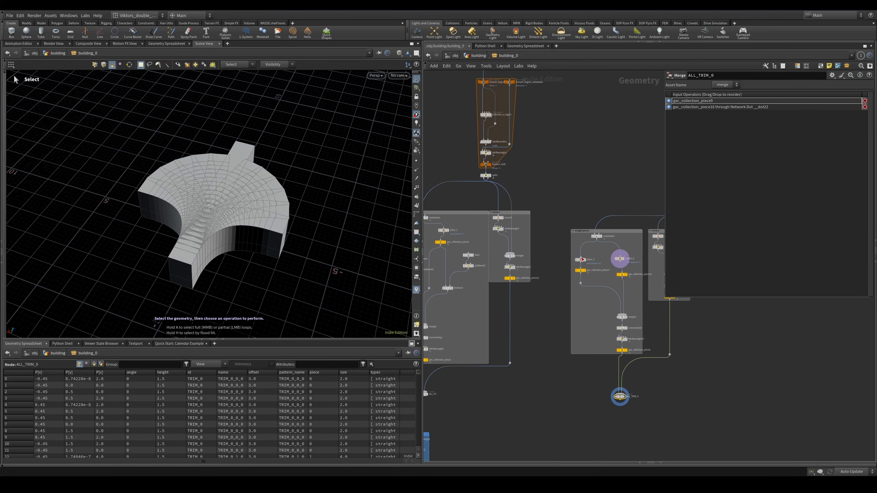
Step: Display object_merge1 in the save collection group and examine the merged ALL_F1, ALL_F2 and ALL_TRIM_0 modules
middle_drag(469, 461, 609, 365)
scroll(608, 365, up, 4)
middle_drag(508, 313, 583, 288)
scroll(581, 282, up, 3)
click(544, 259)
key(r)
key(space+f)
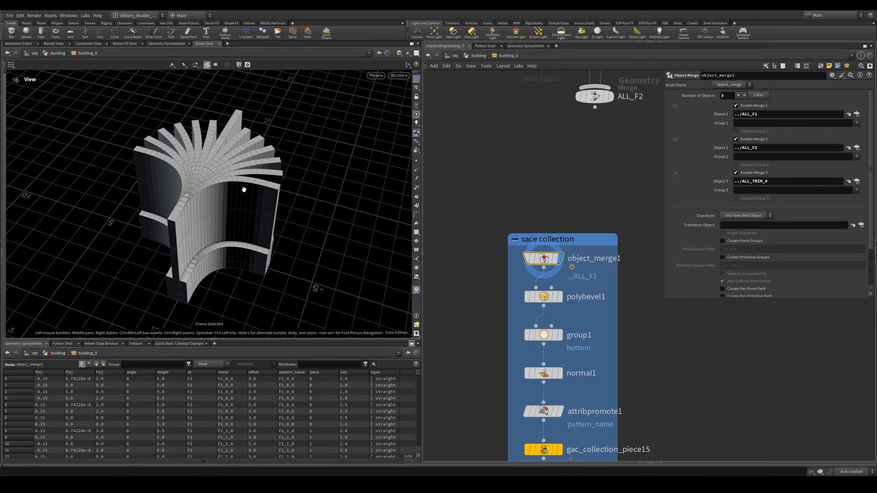
alt+drag(244, 189, 259, 181)
key(w)
middle_drag(581, 186, 586, 131)
mouse_move(249, 204)
alt+mouse_down()
mouse_move(223, 181)
mouse_move(164, 229)
mouse_move(166, 218)
mouse_move(106, 239)
mouse_move(300, 219)
mouse_move(296, 173)
alt+mouse_up()
Step: Display polybevel1 and examine the beveled wall edges up close
scroll(587, 259, up, 3)
click(527, 233)
key(r)
key(w)
scroll(172, 180, up, 6)
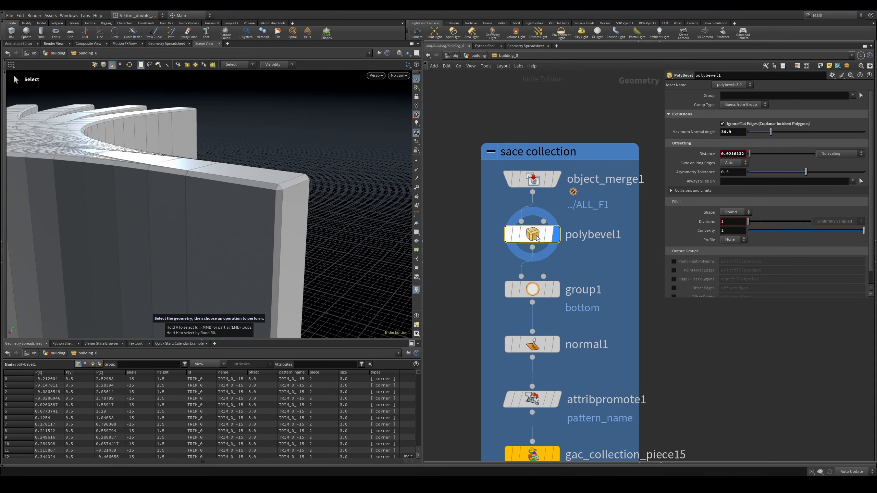
alt+drag(264, 199, 116, 283)
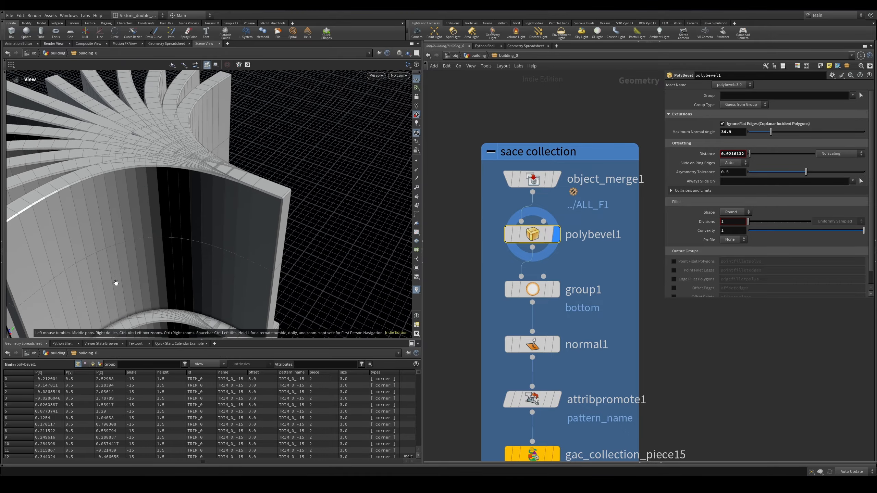
Step: Display group1 and examine the module undersides covered by its downward-facing bottom group
click(555, 289)
scroll(263, 221, down, 5)
alt+drag(262, 235, 366, 225)
scroll(598, 261, up, 2)
key(w)
key(w)
alt+drag(228, 286, 228, 233)
alt+right_drag(228, 233, 348, 232)
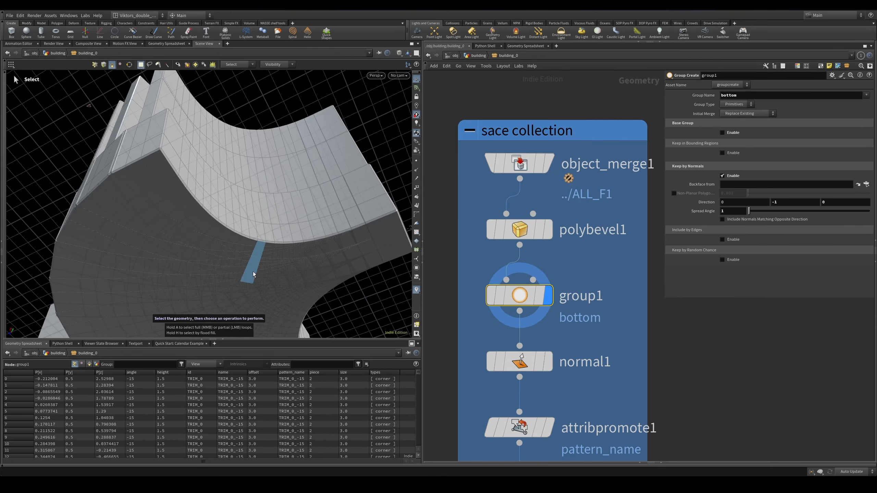
Step: Examine group1's wall and trim modules from the side and from farther away
alt+drag(253, 275, 296, 306)
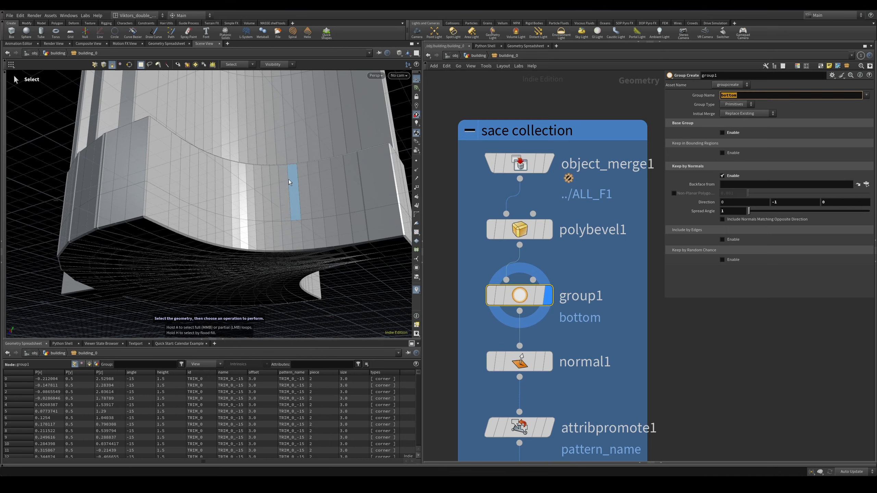
drag(287, 163, 311, 235)
alt+right_drag(356, 290, 284, 181)
key(w)
drag(284, 182, 293, 234)
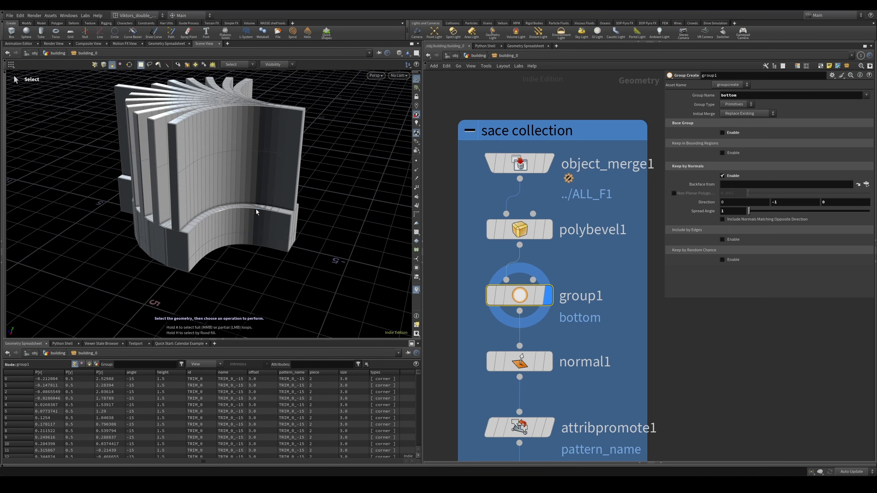
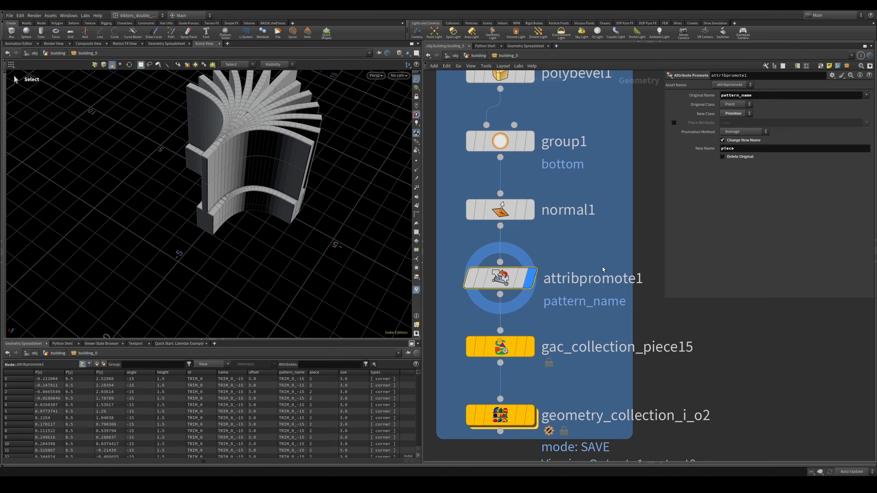
Step: Display the collection nodes below attribpromote1 and examine the laid-out modules at geometry_collection_i_o2
drag(512, 355, 507, 357)
key(r)
mouse_move(257, 216)
alt+mouse_down()
mouse_move(266, 163)
mouse_move(296, 165)
mouse_move(287, 197)
mouse_move(244, 185)
mouse_move(286, 132)
alt+mouse_up()
key(w)
key(s)
key(w)
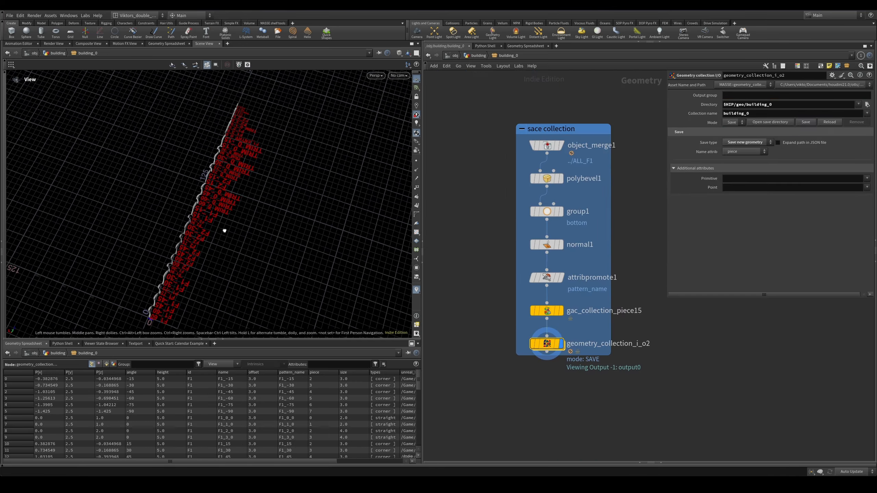
Step: Examine the row of named collection modules up close, comparing wireframe and shaded display
drag(225, 230, 212, 206)
right_drag(170, 221, 346, 166)
key(w)
mouse_move(346, 167)
mouse_down()
mouse_move(395, 162)
mouse_move(347, 182)
mouse_up()
key(w)
key(w)
scroll(347, 183, down, 3)
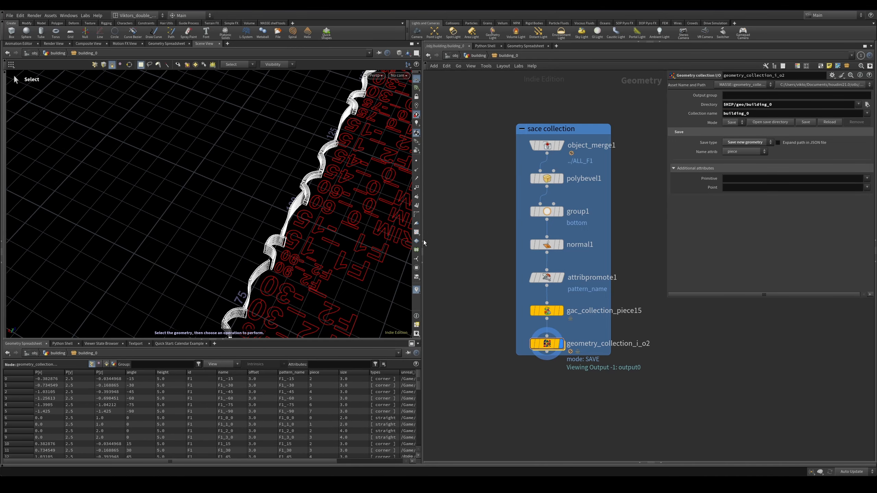
Step: Examine the whole line of named collection modules from several angles, in both wireframe and shaded display
mouse_move(345, 245)
alt+mouse_down()
mouse_move(169, 213)
mouse_move(181, 249)
alt+mouse_up()
key(w)
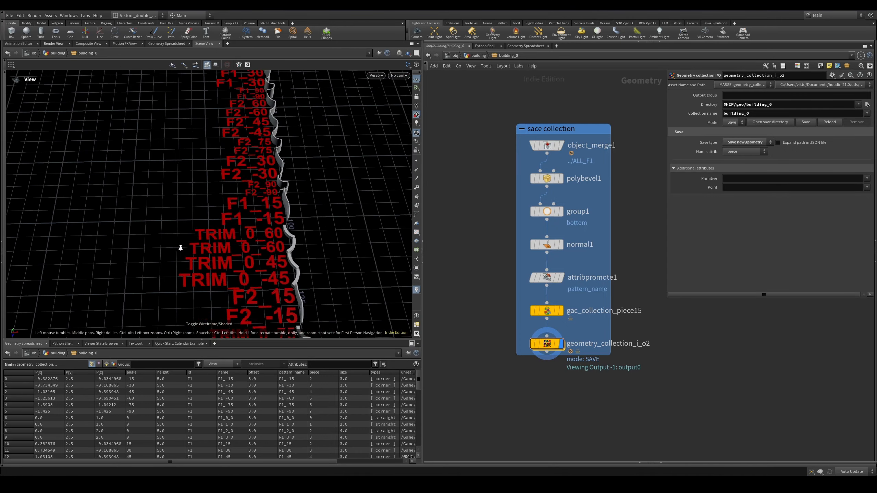
mouse_move(180, 249)
alt+right_down()
mouse_move(250, 257)
mouse_move(474, 162)
mouse_move(305, 207)
alt+right_up()
alt+drag(305, 207, 355, 157)
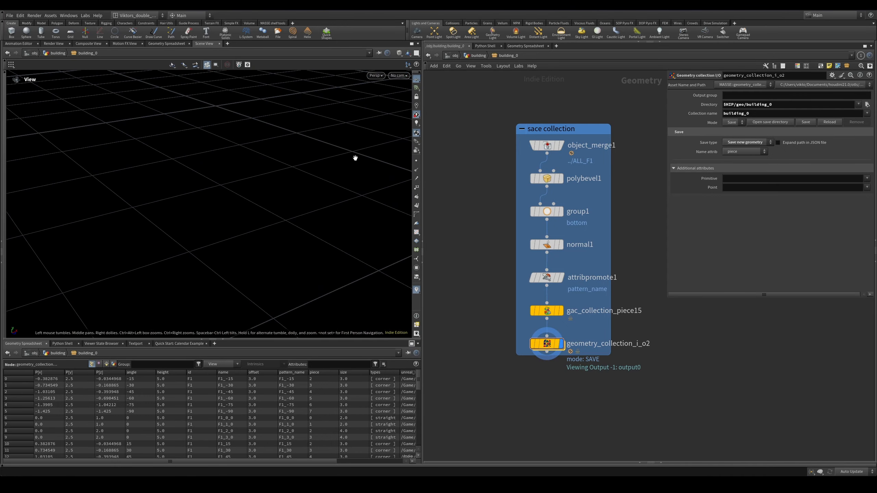
alt+right_drag(354, 157, 286, 247)
alt+drag(286, 246, 276, 188)
alt+right_drag(276, 188, 316, 164)
alt+drag(315, 164, 171, 151)
key(w)
alt+right_drag(171, 151, 296, 213)
alt+drag(296, 214, 304, 235)
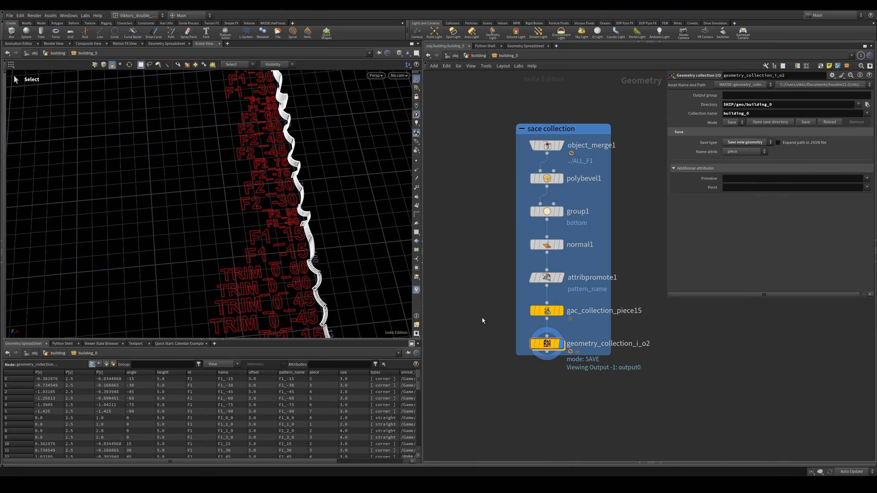
Step: Switch to File Explorer's building_0 folder, open building_0.json in the code editor, read its NAME and PATH entries and close it
mouse_move(77, 484)
click(111, 455)
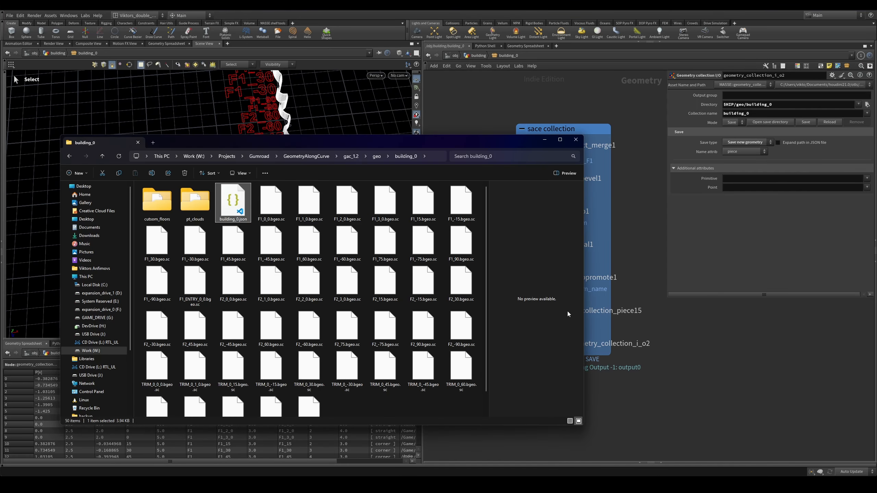
drag(506, 145, 583, 123)
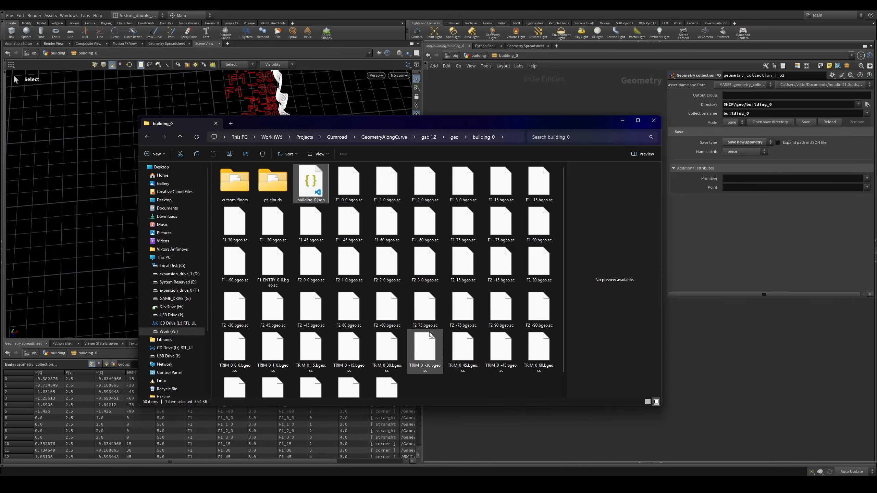
double_click(321, 184)
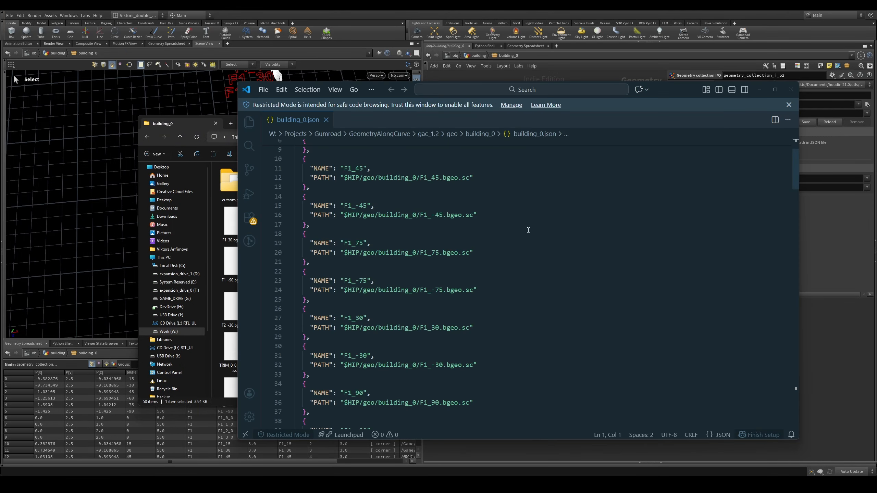
drag(795, 152, 775, 89)
click(791, 89)
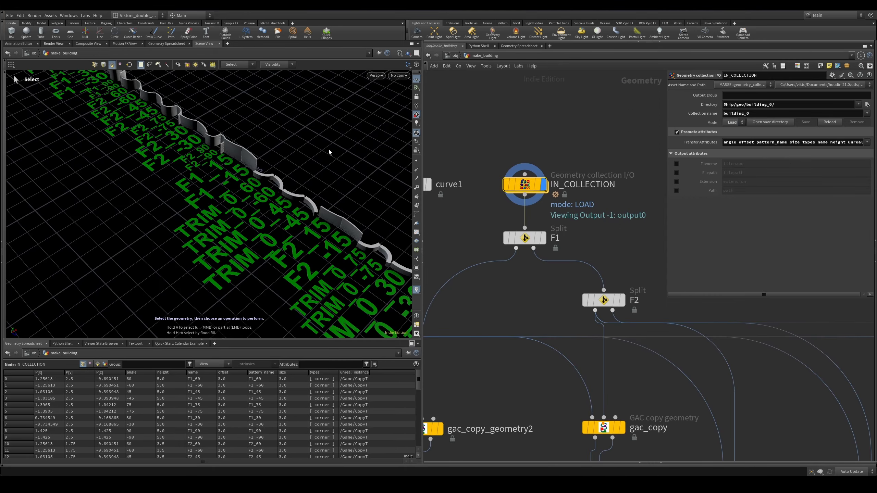
Step: Examine the modules loaded by IN_COLLECTION in make_building and the node branches fed by it
alt+right_drag(282, 172, 252, 183)
alt+drag(252, 183, 276, 189)
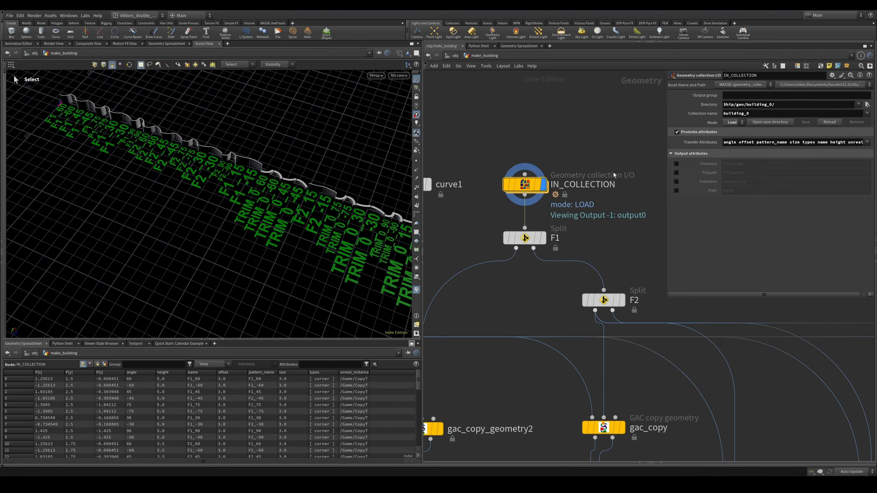
alt+right_drag(289, 200, 263, 170)
alt+drag(262, 170, 255, 188)
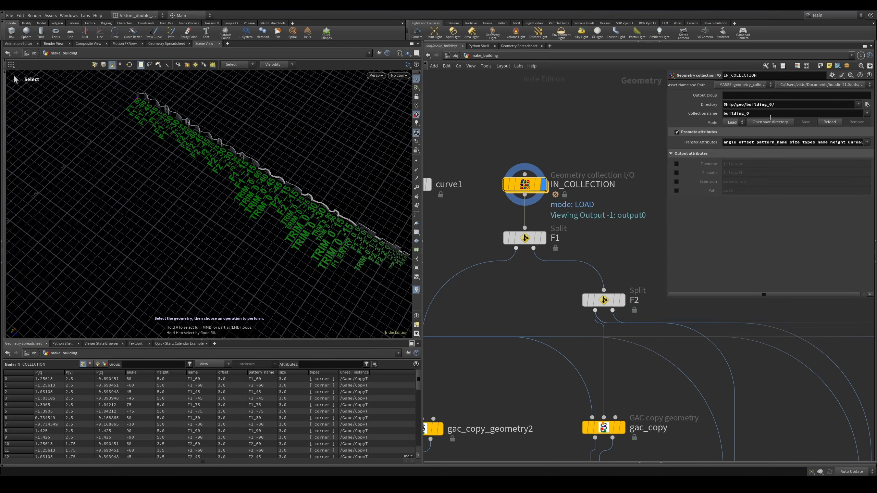
alt+right_drag(223, 150, 284, 139)
alt+drag(284, 140, 294, 121)
scroll(560, 206, down, 5)
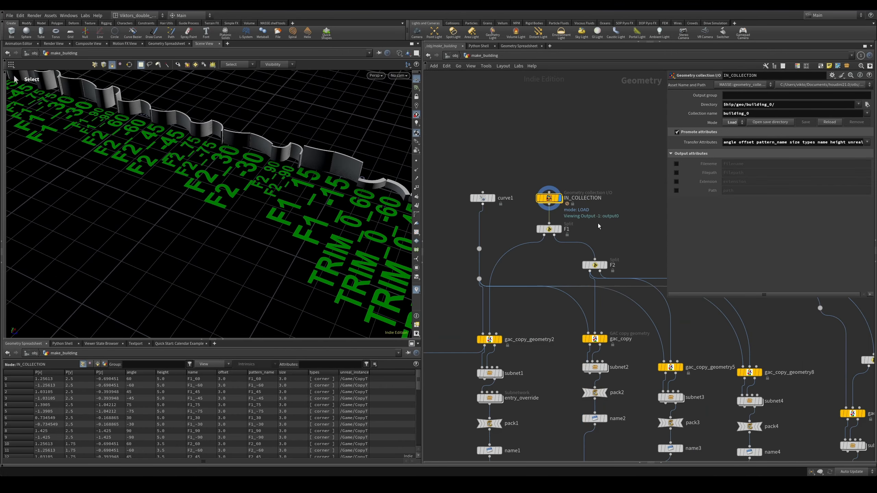
scroll(597, 224, up, 5)
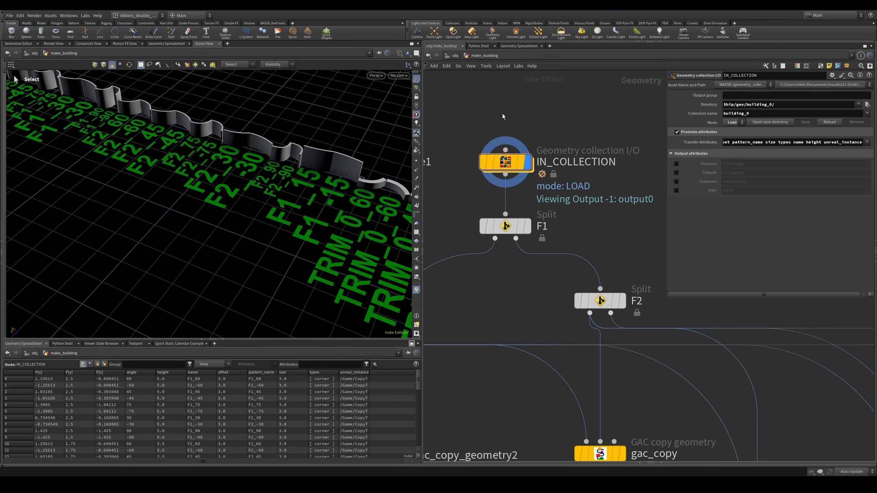
Step: Display the F1 split and frame its wall modules to inspect them
click(527, 226)
key(space+g)
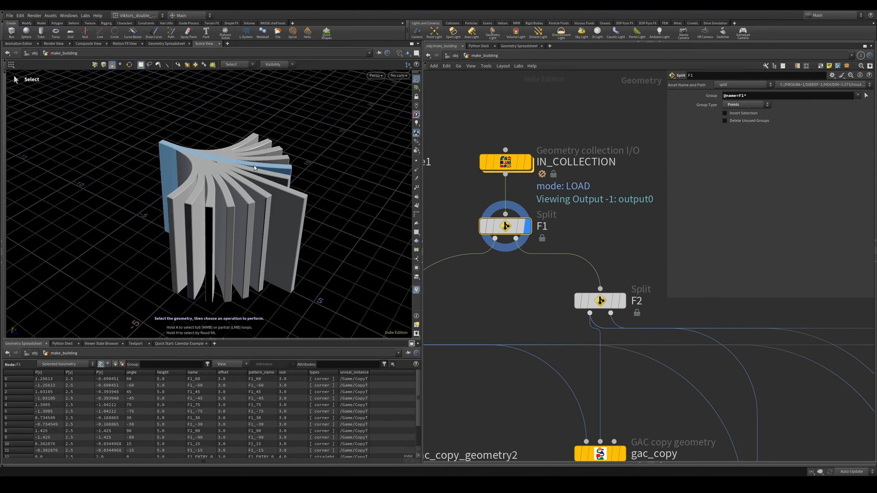
alt+right_drag(295, 176, 286, 169)
key(w)
alt+drag(286, 169, 366, 155)
Step: Display IN_COLLECTION again and examine its loaded module row in wireframe and shaded display
drag(593, 125, 487, 182)
key(r)
scroll(536, 226, down, 1)
key(space+g)
alt+drag(308, 180, 280, 206)
alt+right_drag(280, 206, 396, 133)
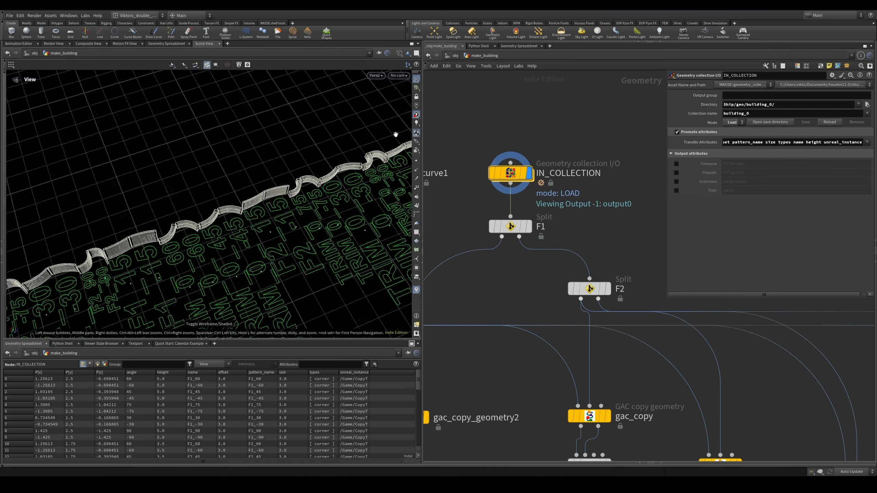
mouse_move(395, 133)
alt+mouse_down()
mouse_move(279, 186)
mouse_move(256, 175)
alt+mouse_up()
key(w)
alt+right_drag(256, 176, 287, 179)
scroll(541, 247, down, 2)
scroll(497, 340, up, 3)
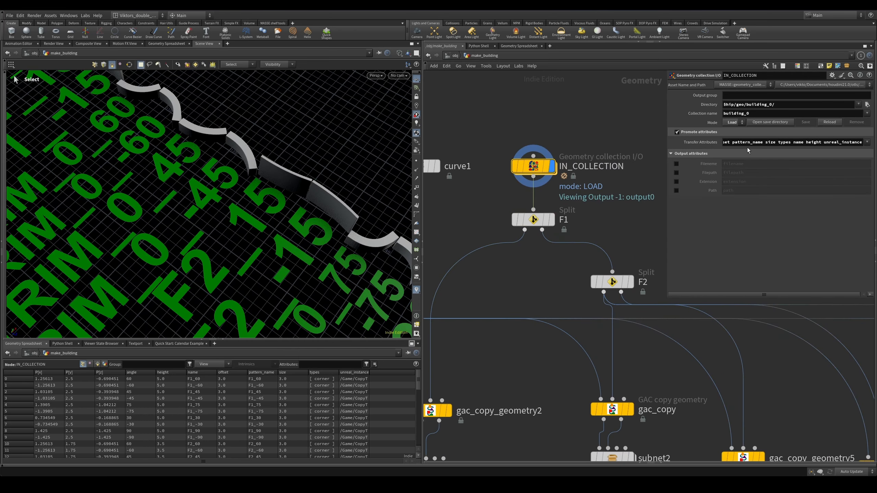
Step: Examine the loaded F2 and trim modules along the row, and the network branches below IN_COLLECTION
alt+drag(315, 214, 380, 203)
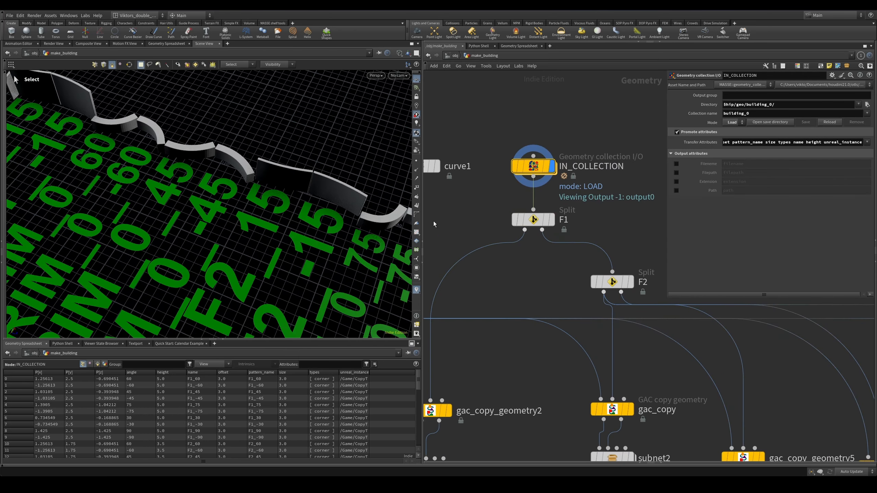
alt+right_drag(287, 215, 238, 236)
alt+drag(238, 236, 252, 183)
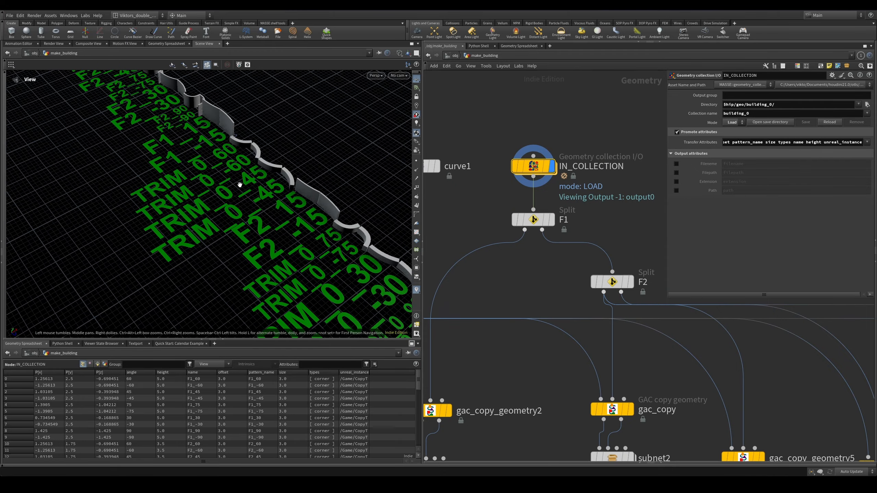
scroll(449, 288, down, 3)
scroll(450, 242, up, 5)
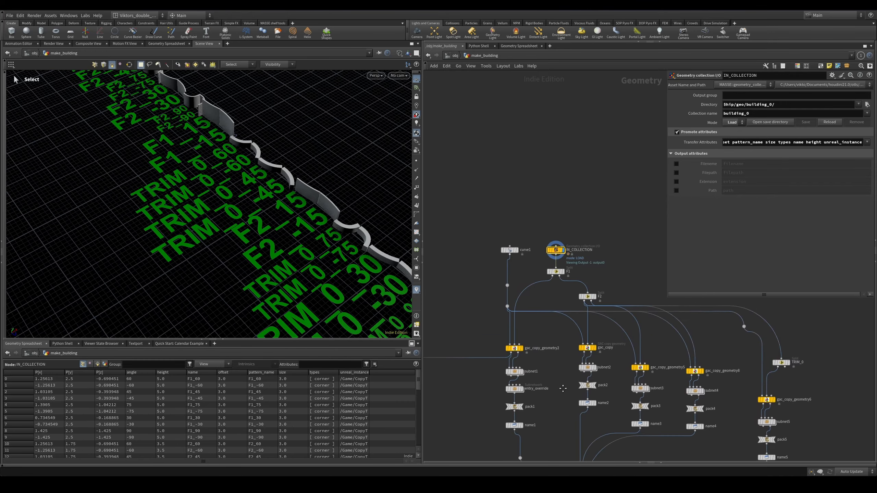
scroll(578, 282, up, 1)
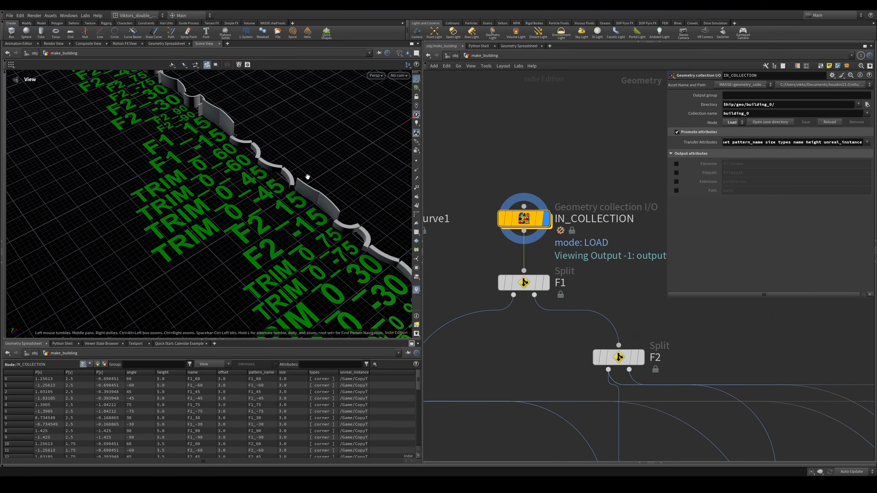
Step: Display the F1 split, frame its modules and examine them from a low angle
alt+right_drag(324, 172, 463, 298)
scroll(474, 329, up, 2)
click(522, 267)
key(r)
key(space+g)
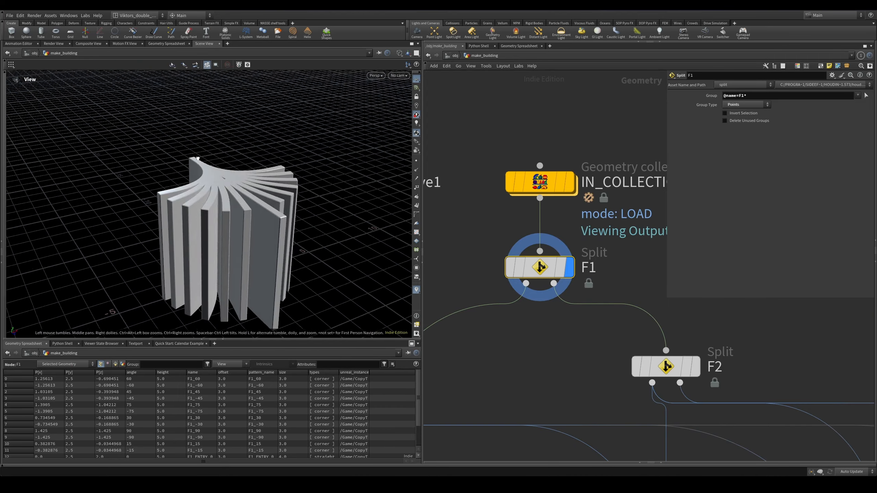
alt+drag(276, 167, 265, 147)
scroll(625, 310, down, 2)
middle_drag(572, 333, 509, 271)
scroll(555, 228, up, 1)
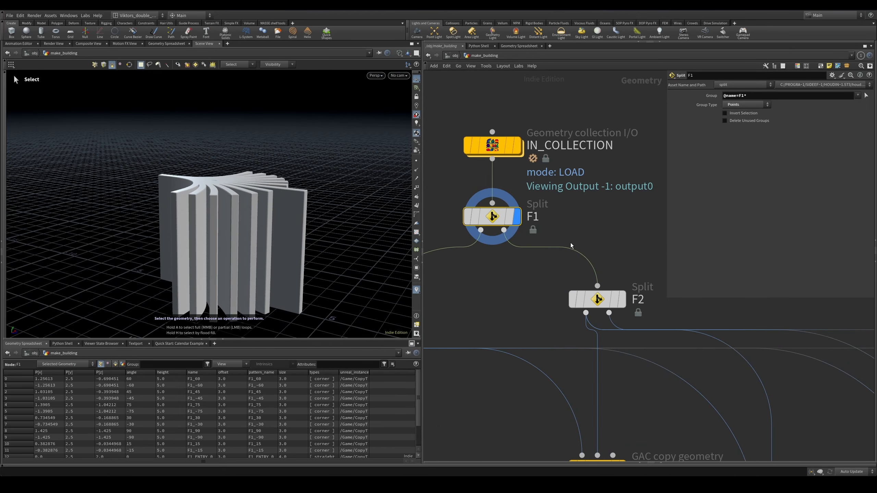
Step: Compare the modules separated by the F1 and F2 splits by displaying each in turn
scroll(594, 248, down, 1)
middle_drag(643, 249, 617, 227)
click(572, 269)
key(r)
click(484, 200)
key(r)
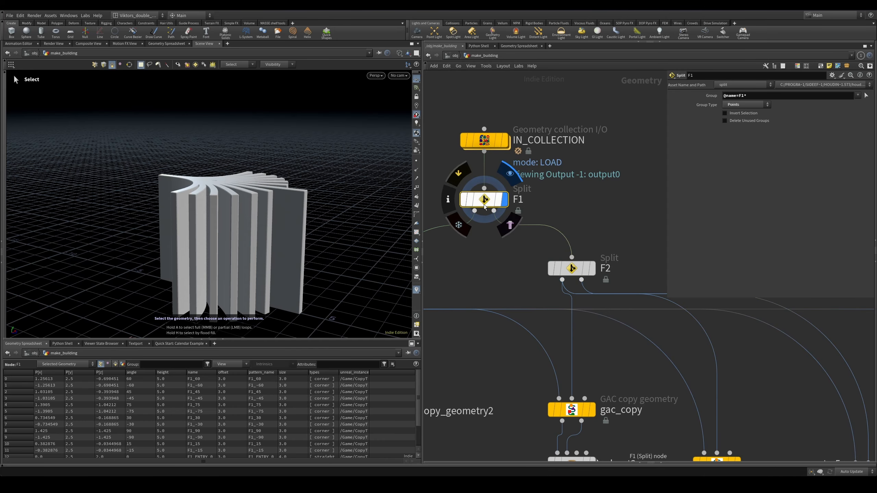
click(572, 268)
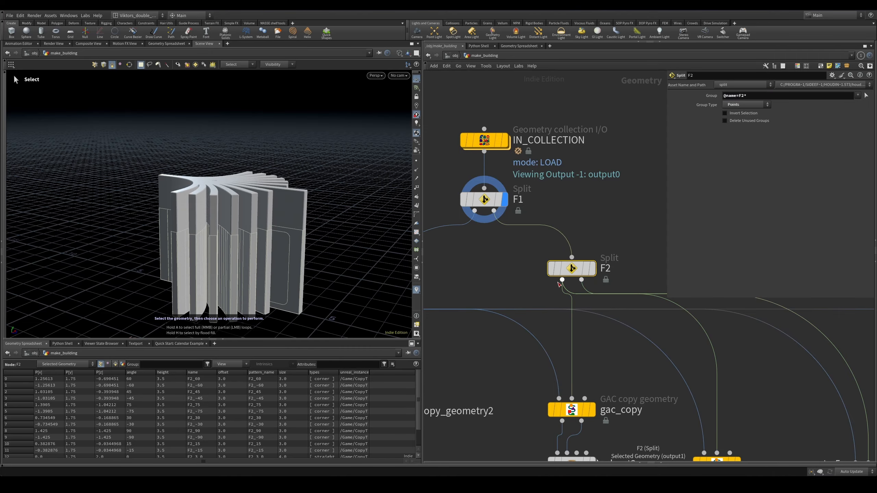
key(r)
Step: Display the TRIM_0 split and examine its trim modules from above
scroll(521, 279, down, 2)
middle_drag(674, 380, 490, 297)
scroll(580, 279, down, 2)
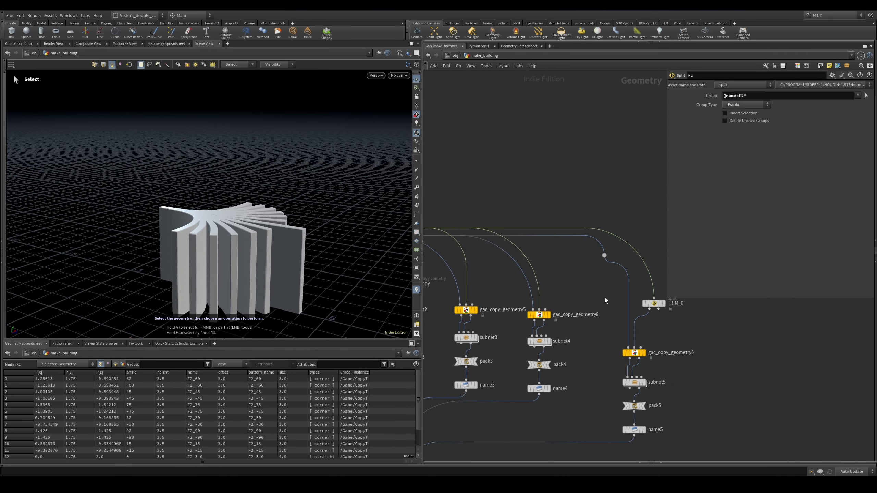
click(653, 304)
key(r)
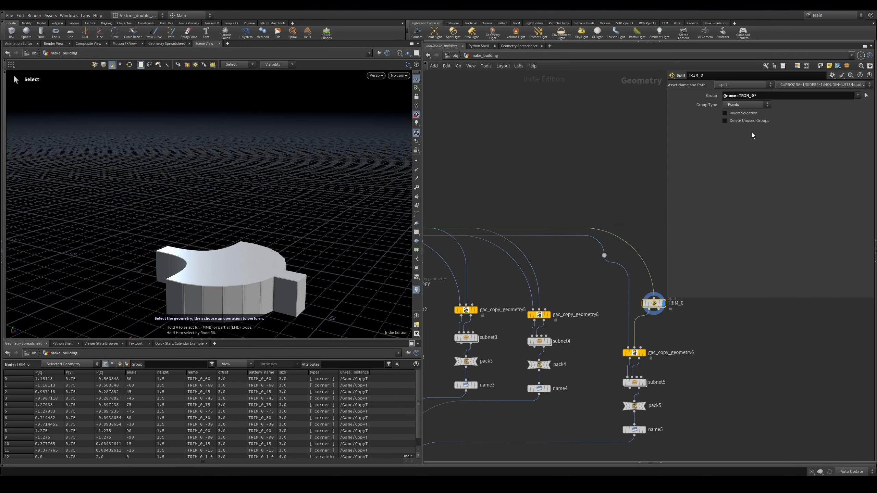
alt+drag(234, 280, 313, 274)
scroll(580, 219, down, 2)
scroll(581, 220, down, 1)
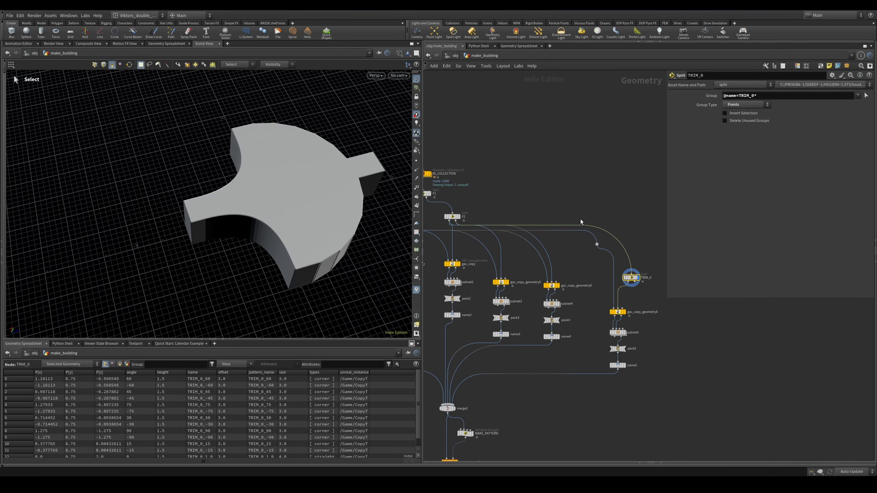
Step: Return to the first-floor branch and display the F1 split again
middle_drag(577, 206, 656, 175)
scroll(502, 181, up, 1)
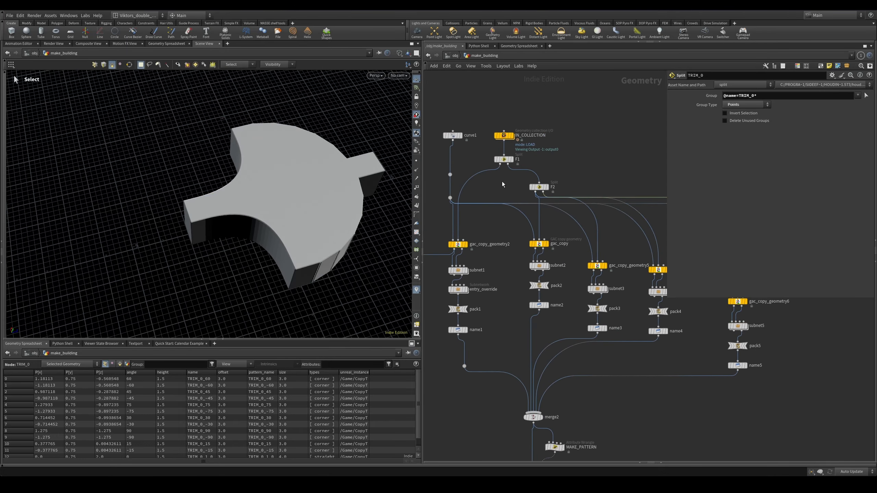
middle_drag(505, 227, 529, 215)
click(528, 147)
click(535, 147)
scroll(511, 229, up, 2)
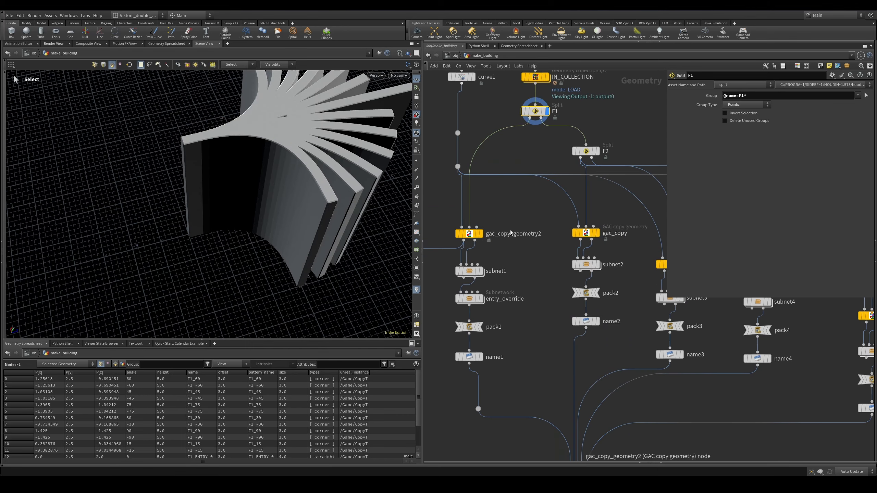
Step: Display gac_copy_geometry2 and examine the F1 wall modules copied along the footprint
click(474, 234)
click(481, 233)
key(space+g)
drag(261, 222, 272, 165)
right_drag(272, 164, 284, 201)
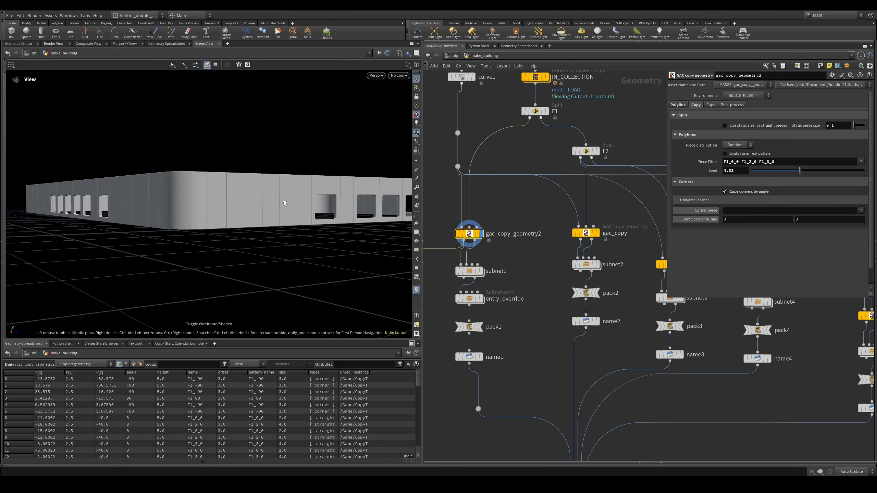
drag(284, 202, 279, 219)
key(s)
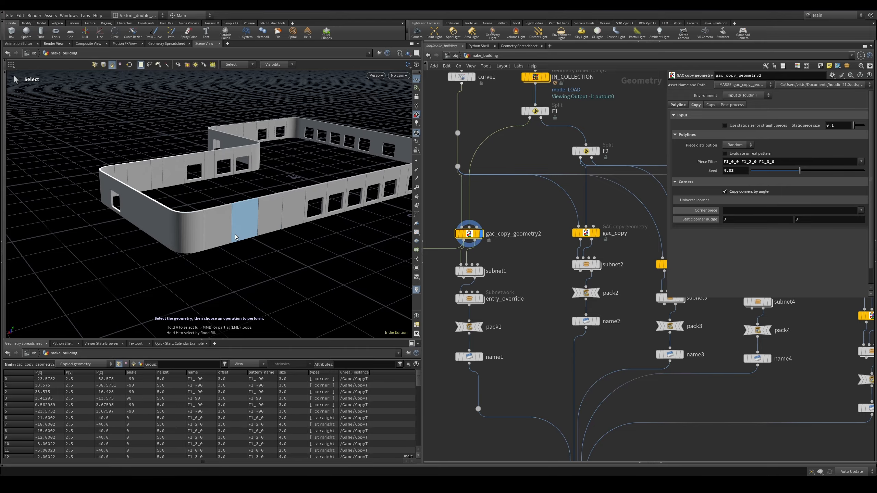
key(Escape)
drag(217, 235, 206, 198)
key(s)
Step: Compare the copied F2 walls at gac_copy with the F1 walls at gac_copy_geometry2
click(594, 233)
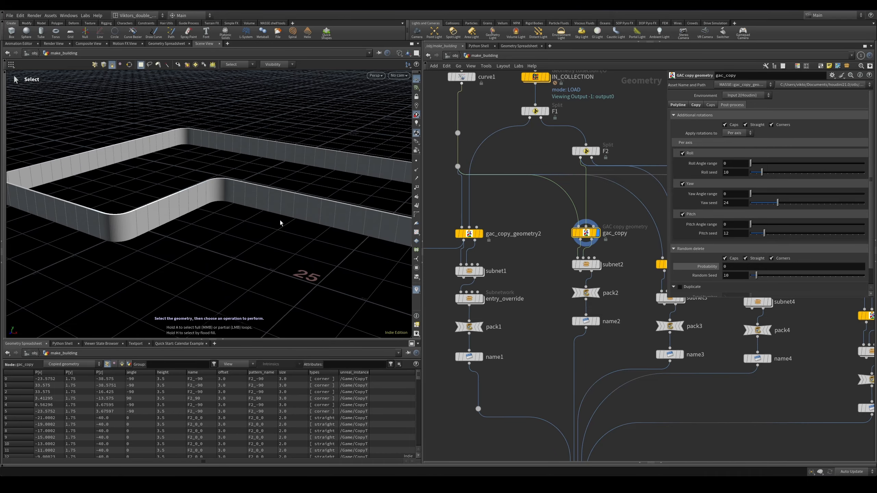
click(481, 233)
mouse_move(247, 194)
alt+mouse_down()
mouse_move(248, 176)
mouse_move(262, 181)
alt+mouse_up()
key(w)
key(s)
key(Right)
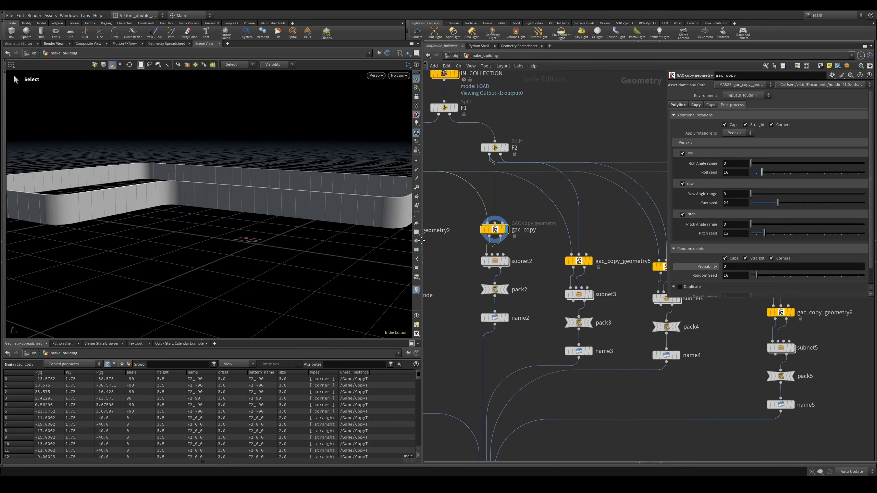
Step: Display the F2 wall variations produced by gac_copy_geometry8 and gac_copy_geometry5
key(Right)
drag(634, 264, 636, 263)
key(r)
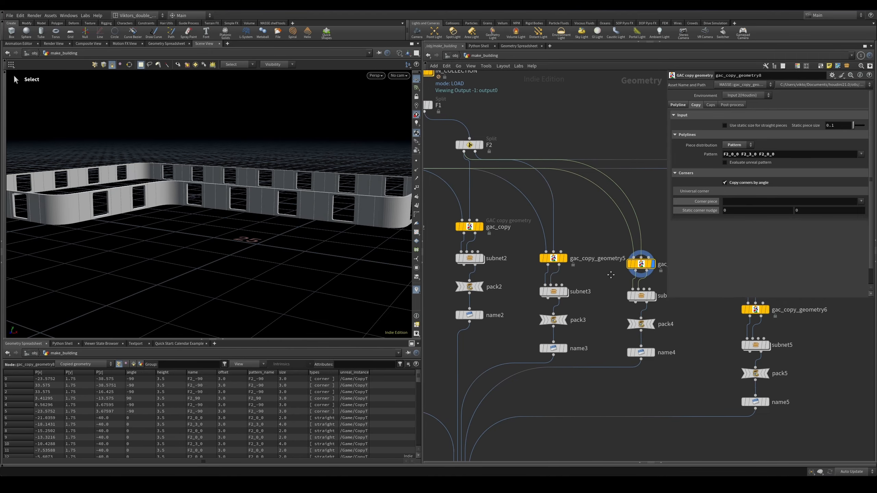
drag(578, 270, 538, 260)
key(r)
Step: Display the solid F2 walls at gac_copy and compare them with the windowed walls at gac_copy_geometry5
drag(493, 236, 476, 208)
key(r)
key(space)
drag(334, 194, 337, 212)
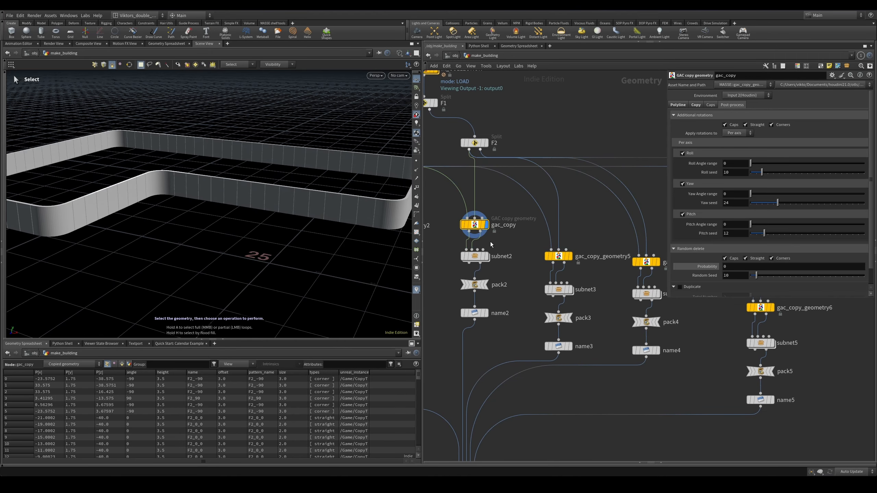
drag(531, 244, 541, 259)
key(r)
Step: Display gac_copy_geometry8 and examine its wall ring built from the F2_0_0 F2_3_0 F2_0_0 pattern
middle_drag(595, 277, 566, 275)
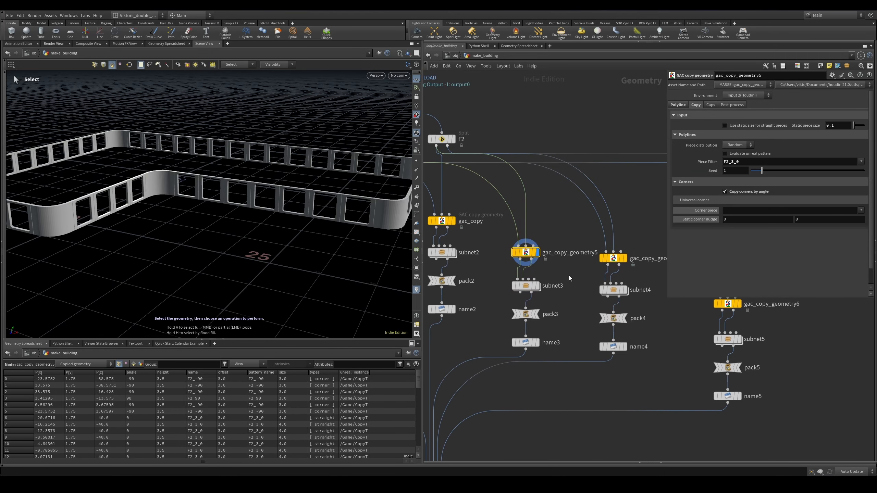
drag(572, 275, 629, 252)
key(r)
drag(318, 203, 322, 219)
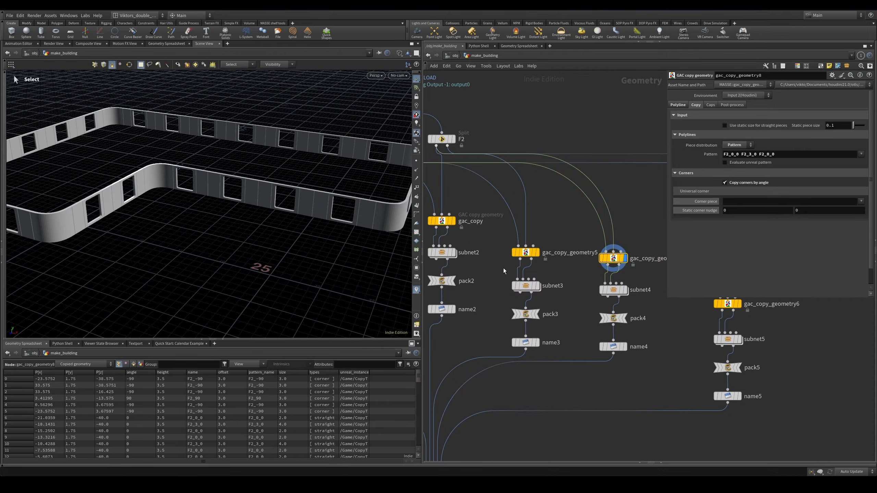
Step: Compare the windowed F2 walls at gac_copy_geometry5 with the solid F2 walls at gac_copy
drag(549, 234, 508, 269)
key(r)
middle_drag(495, 258, 540, 266)
drag(529, 245, 482, 221)
key(r)
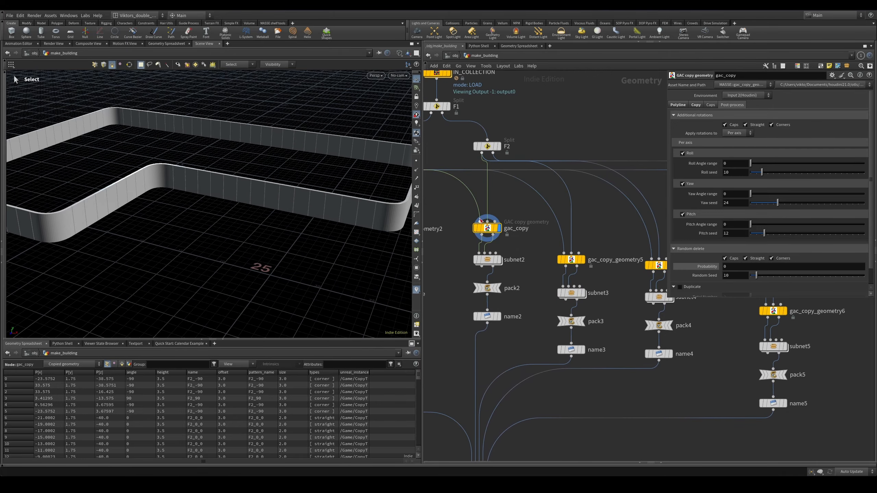
mouse_move(228, 193)
alt+mouse_down()
mouse_move(252, 213)
mouse_move(255, 194)
mouse_move(232, 189)
alt+mouse_up()
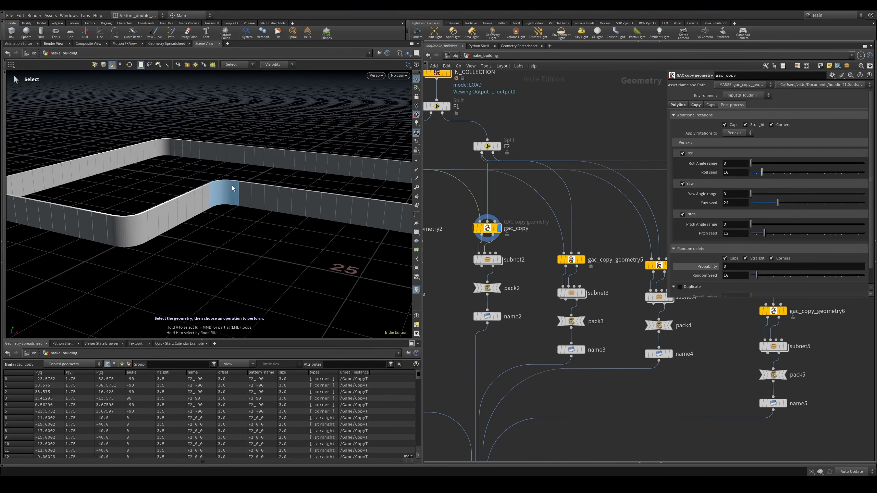
scroll(529, 269, down, 2)
scroll(583, 250, up, 2)
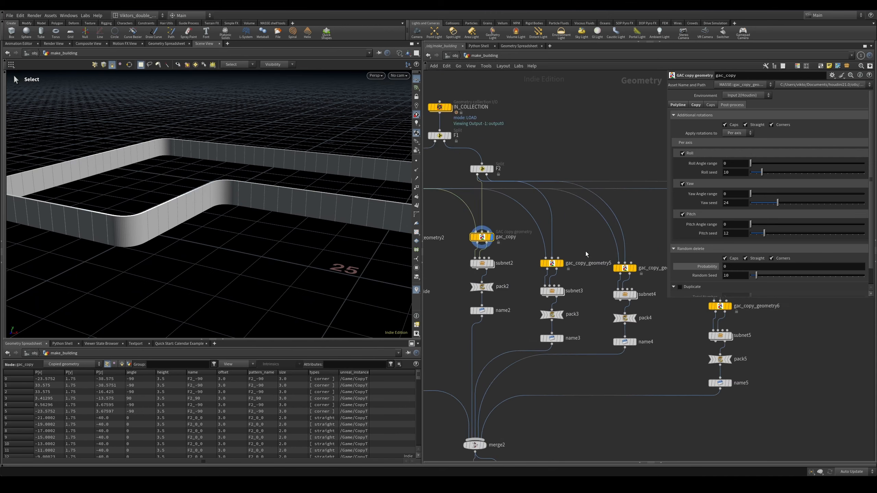
Step: Display the F2_3_0 windowed walls at gac_copy_geometry5, followed by the patterned walls at gac_copy_geometry8
drag(583, 249, 554, 280)
key(r)
middle_drag(641, 260, 617, 258)
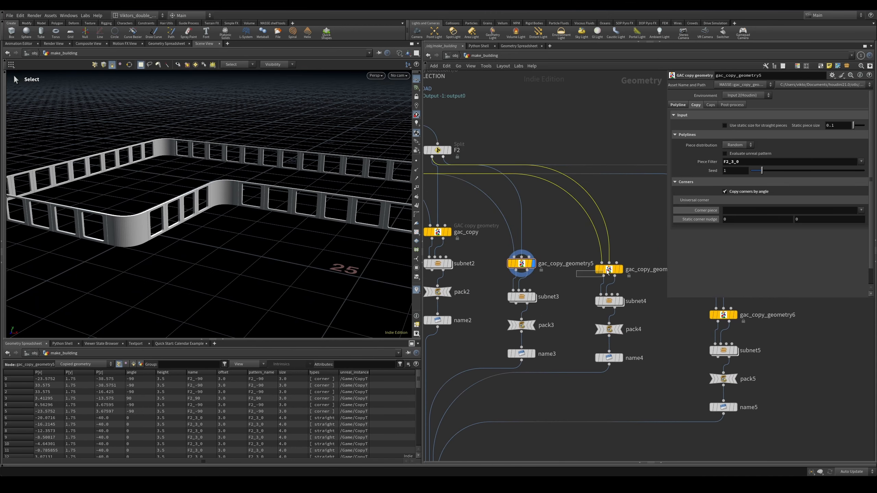
drag(607, 270, 622, 267)
key(r)
Step: Go back through gac_copy_geometry5 to the solid F2 walls at gac_copy
drag(549, 252, 506, 280)
key(r)
middle_drag(495, 262, 528, 263)
drag(501, 247, 472, 221)
key(r)
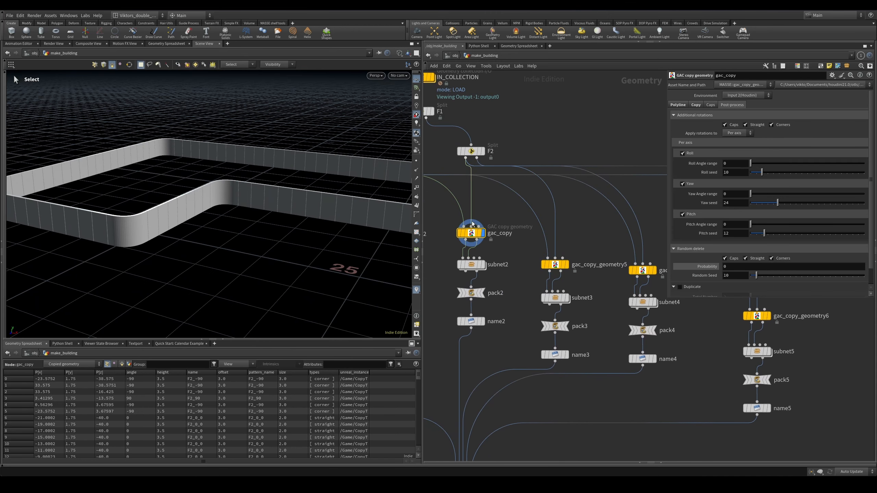
middle_drag(504, 184, 530, 180)
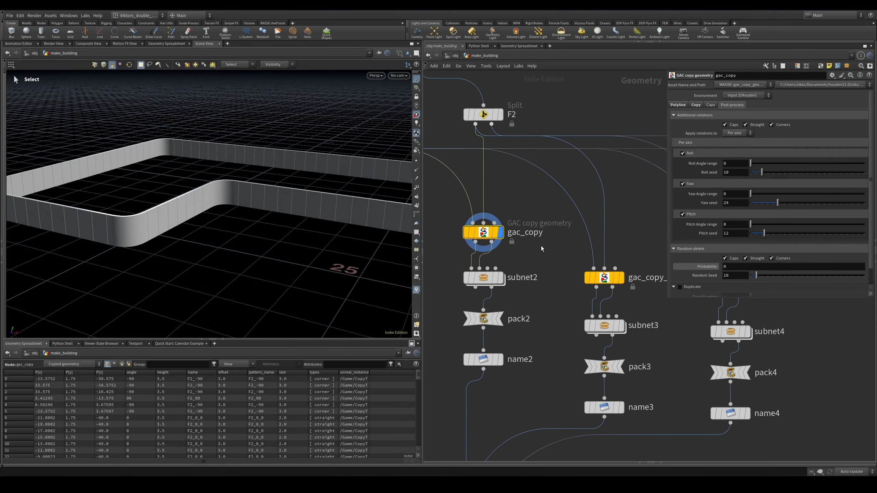
scroll(492, 253, up, 2)
Step: Display gac_copy_geometry5 and gac_copy_geometry8 again and examine the patterned wall ring from above
drag(584, 268, 620, 289)
key(r)
middle_drag(619, 290, 499, 258)
drag(587, 244, 646, 274)
key(r)
alt+drag(207, 199, 204, 225)
Step: Alternate the display between gac_copy and gac_copy_geometry5 to compare both F2 wall variations once more
middle_drag(536, 254, 653, 271)
click(492, 221)
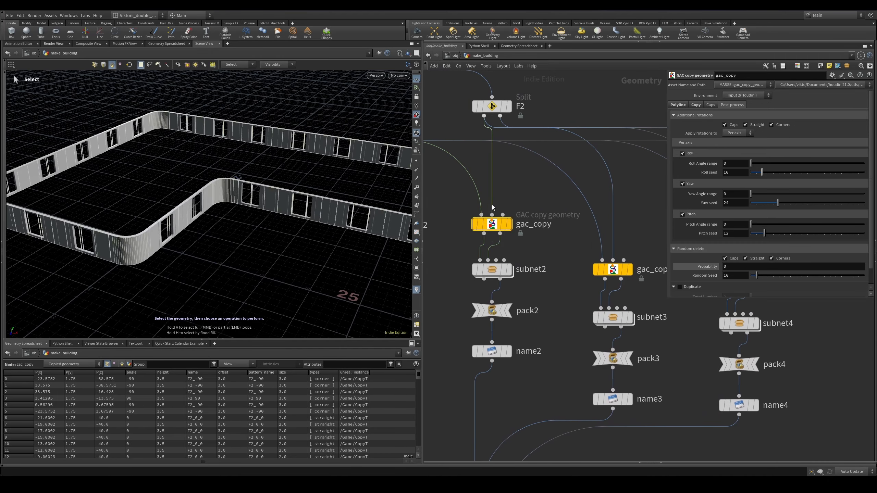
key(r)
drag(559, 254, 616, 283)
key(r)
middle_drag(570, 304, 613, 311)
click(535, 232)
key(r)
Step: Show the copy parameters of gac_copy_geometry2 and examine its randomly distributed F1 wall pieces from several angles
middle_drag(468, 266, 574, 305)
scroll(570, 276, down, 2)
click(677, 105)
click(495, 281)
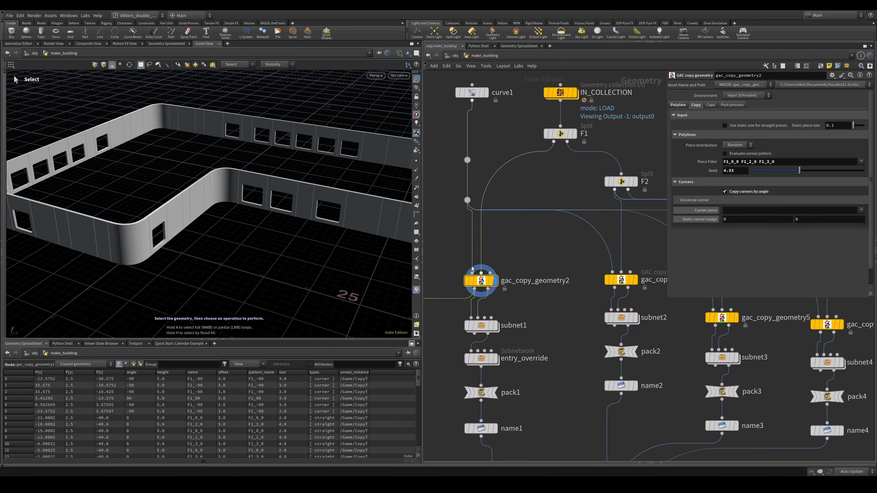
alt+drag(295, 190, 367, 202)
alt+middle_drag(367, 203, 310, 204)
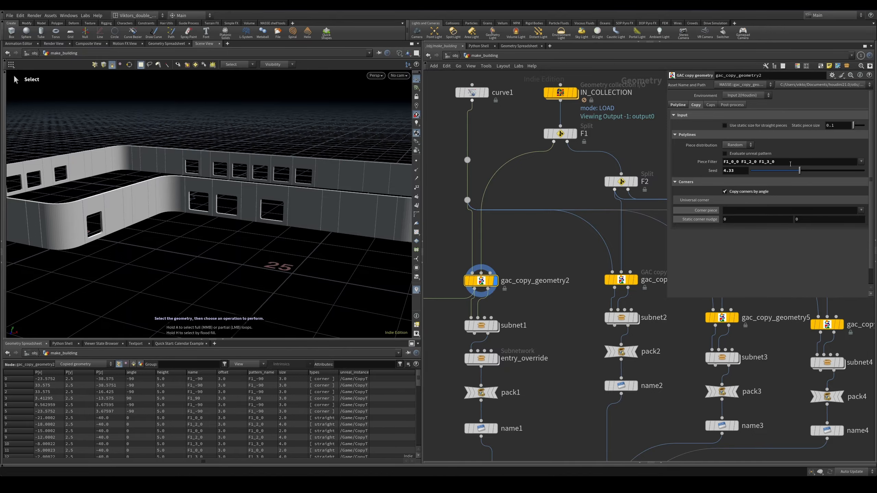
alt+drag(275, 199, 370, 174)
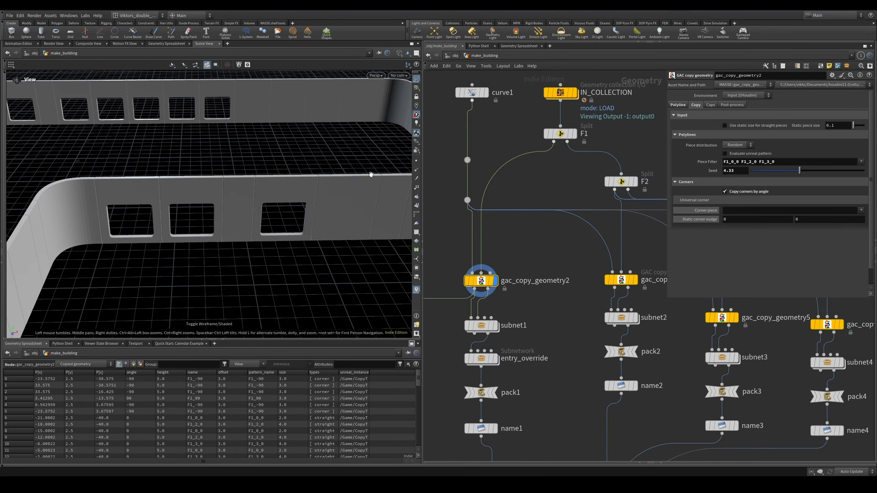
alt+right_drag(364, 190, 254, 194)
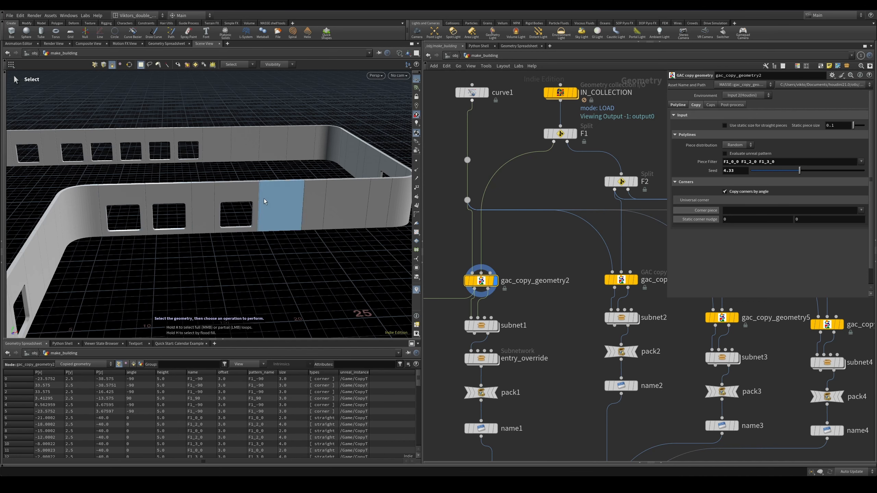
key(alt)
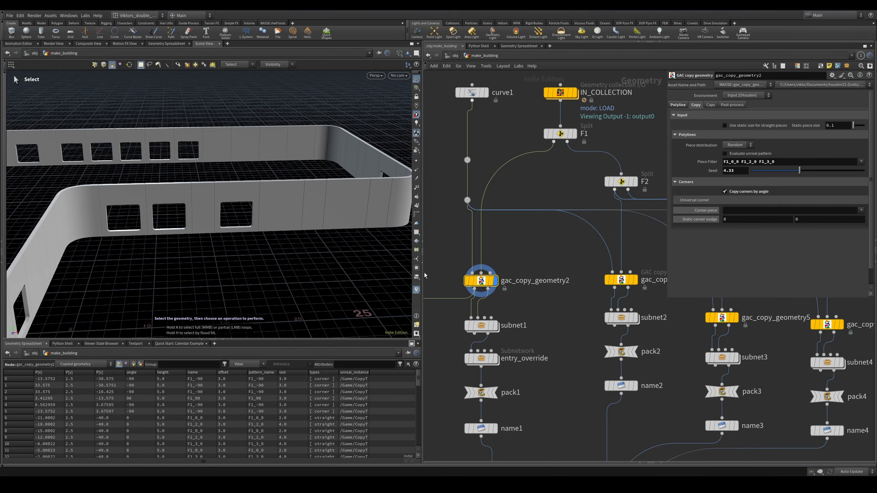
alt+drag(337, 207, 256, 220)
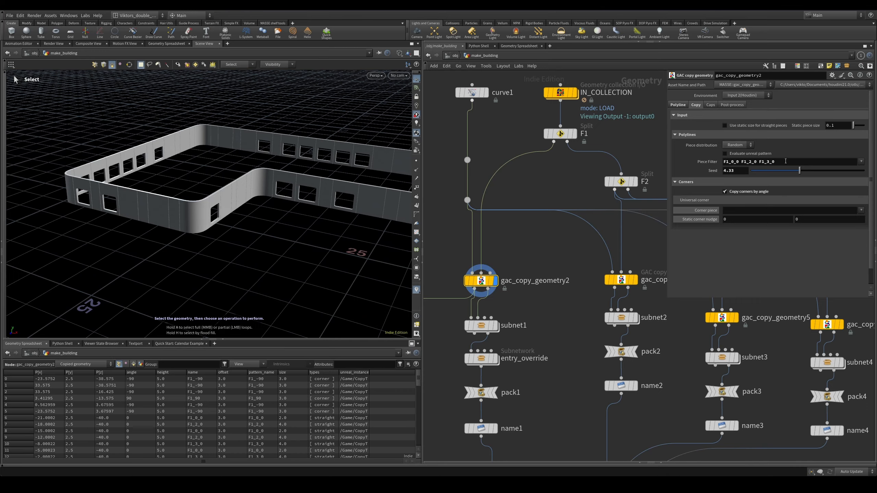
Step: Try random seeds 5.65, 4.23 and 3.69 for the F1 wall pieces at gac_copy_geometry2
drag(791, 175, 816, 174)
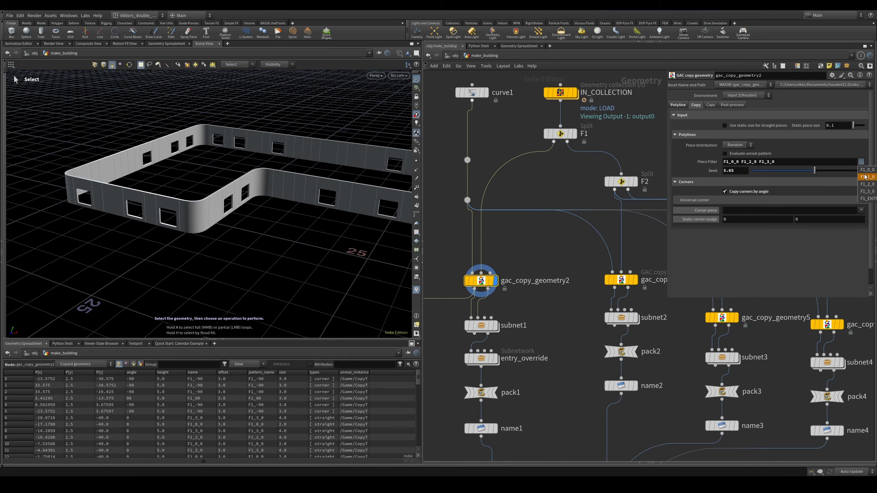
drag(814, 171, 799, 171)
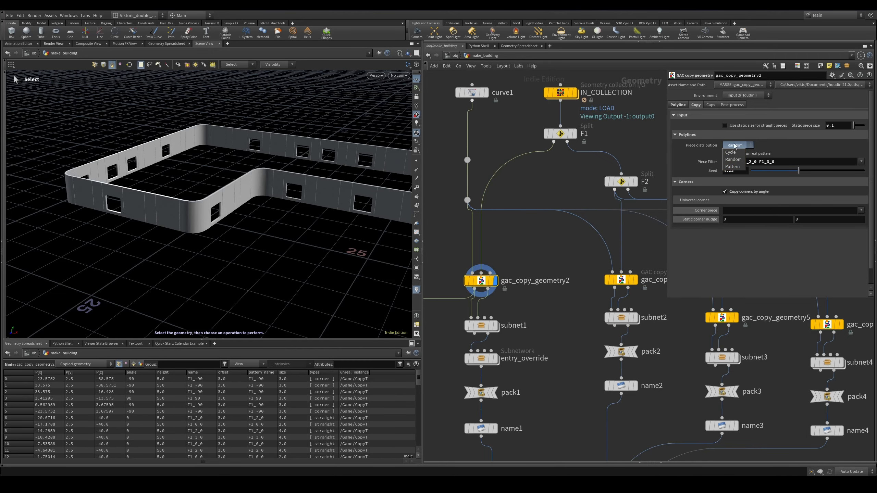
alt+drag(313, 201, 385, 182)
alt+right_drag(384, 182, 374, 198)
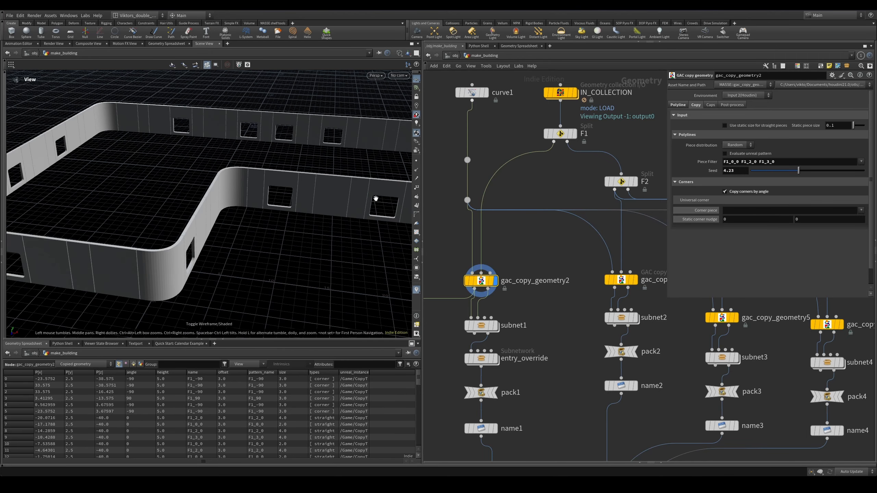
alt+middle_drag(374, 198, 308, 187)
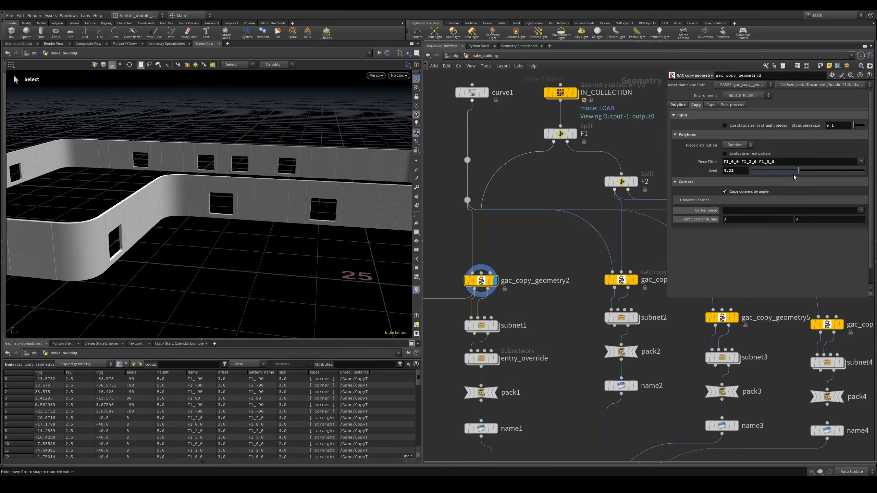
drag(794, 172, 792, 172)
alt+drag(278, 215, 256, 214)
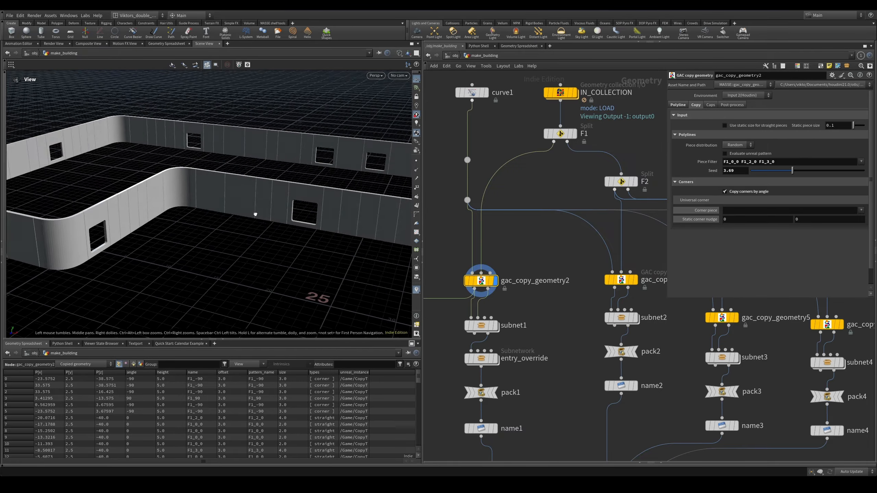
Step: Examine the whole F1 wall ring from a distance in wireframe and shaded display
right_drag(255, 214, 245, 241)
key(w)
key(w)
drag(245, 240, 302, 184)
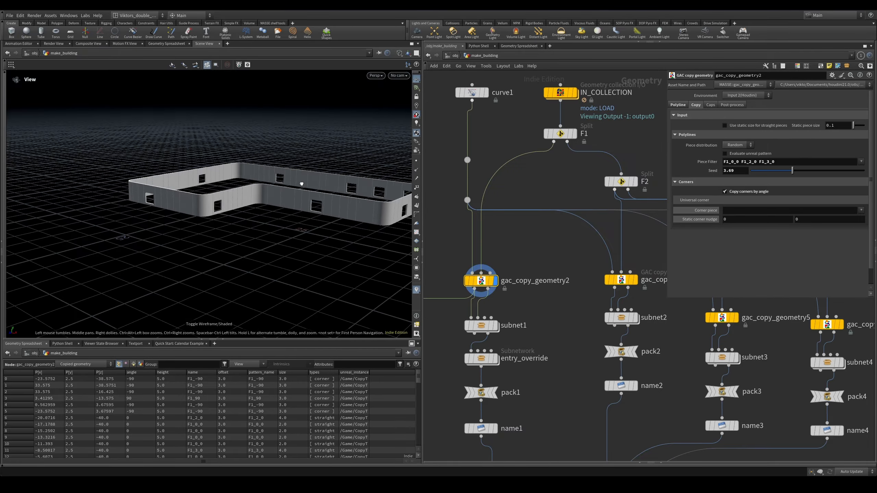
right_drag(302, 183, 323, 206)
mouse_move(323, 206)
mouse_down()
mouse_move(311, 215)
mouse_move(321, 221)
mouse_move(300, 204)
mouse_up()
key(w)
key(w)
key(s)
key(Escape)
key(w)
key(w)
key(w)
key(w)
key(s)
Step: Check subnet1's parameters, reselect gac_copy_geometry2 and examine the F1 walls around the footprint
middle_drag(543, 277, 576, 243)
middle_drag(570, 281, 578, 276)
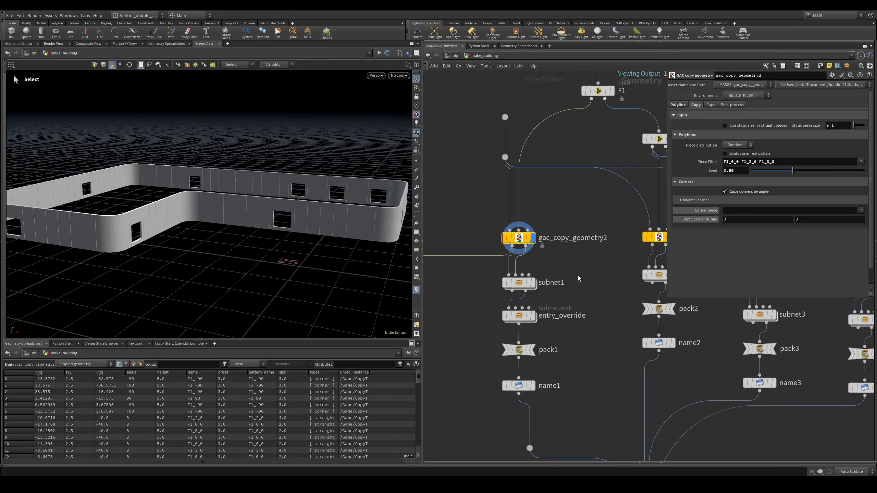
click(521, 283)
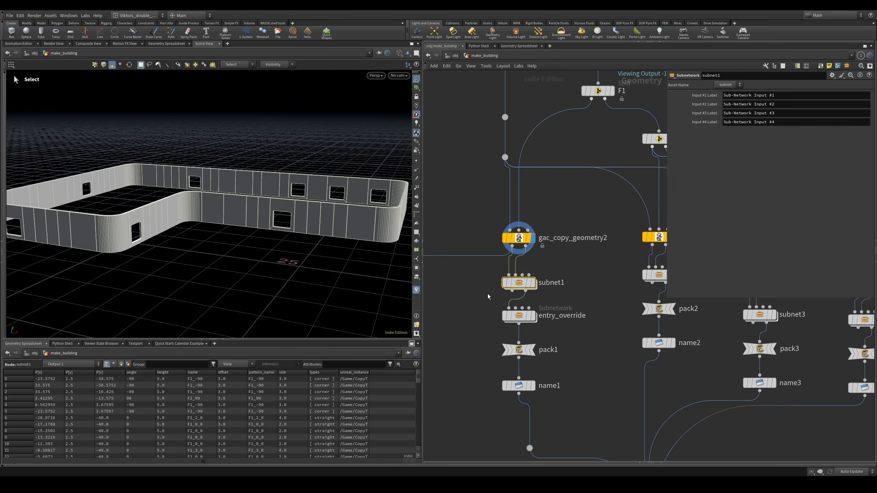
click(519, 238)
click(532, 237)
alt+drag(313, 211, 256, 226)
alt+drag(327, 218, 175, 227)
alt+middle_drag(216, 188, 266, 117)
alt+drag(259, 209, 341, 208)
Step: Display subnet1, switch back to gac_copy_geometry2 and examine the F1 wall ring up close
scroll(590, 290, up, 2)
drag(565, 268, 441, 304)
key(r)
middle_drag(441, 305, 473, 293)
click(517, 203)
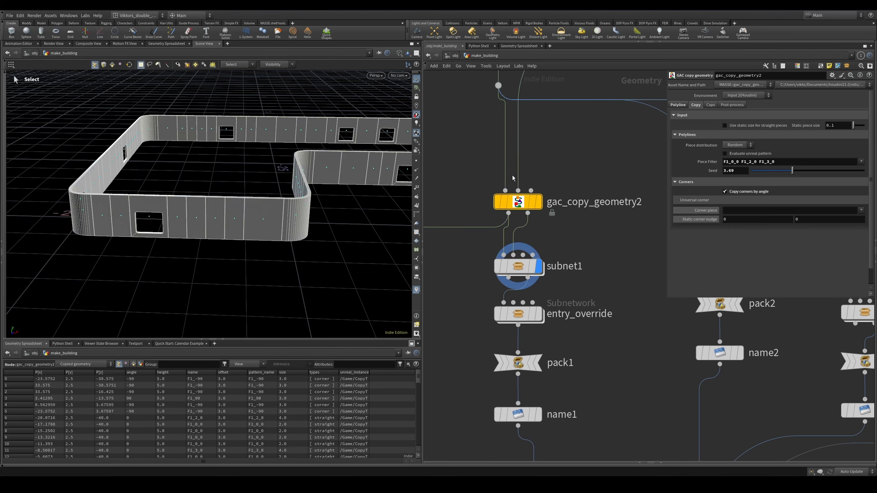
key(r)
key(space+g)
alt+drag(323, 192, 237, 223)
alt+right_drag(237, 223, 273, 210)
key(s)
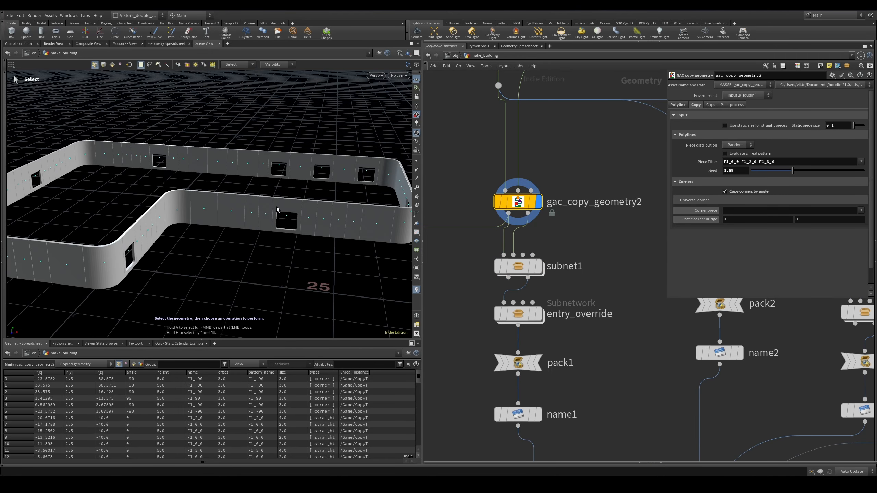
alt+drag(291, 223, 321, 217)
alt+right_drag(321, 218, 269, 212)
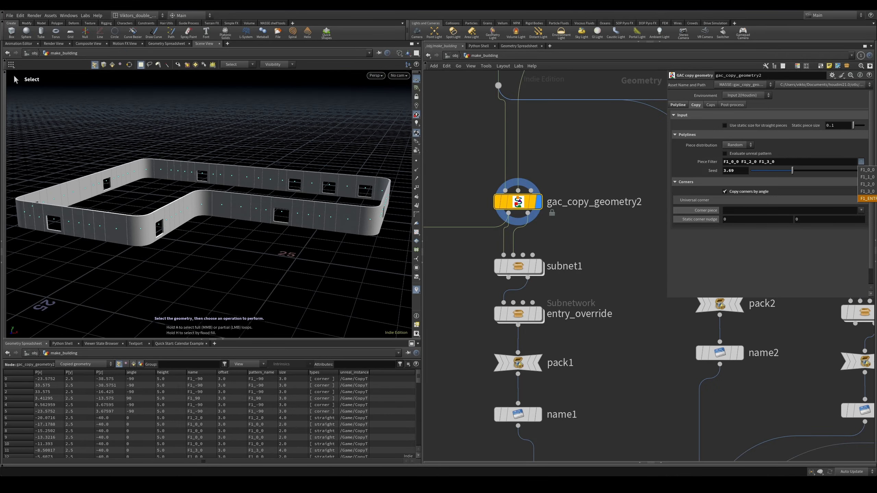
Step: Add F1_ENTRY_0_0 to the piece filter of gac_copy_geometry2
click(867, 198)
alt+drag(268, 202, 248, 211)
alt+middle_drag(248, 211, 284, 199)
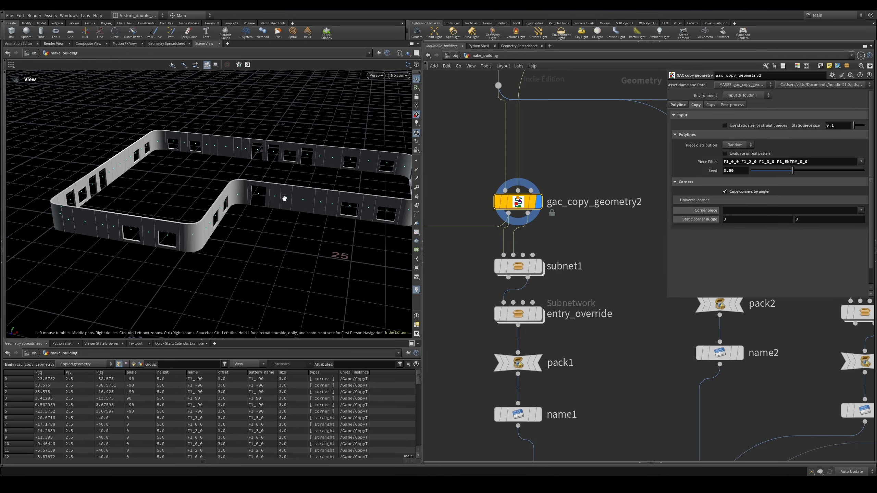
Step: Set the piece distribution seed to 6.68 and examine the entry doors scattered among the F1 walls
drag(792, 170, 827, 175)
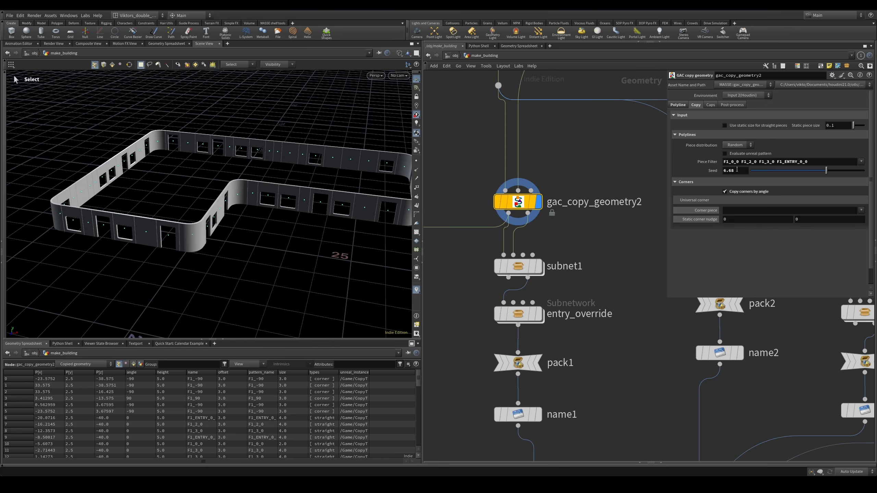
alt+right_drag(336, 187, 397, 186)
alt+middle_drag(397, 186, 322, 196)
alt+drag(322, 196, 313, 183)
alt+right_drag(314, 183, 90, 194)
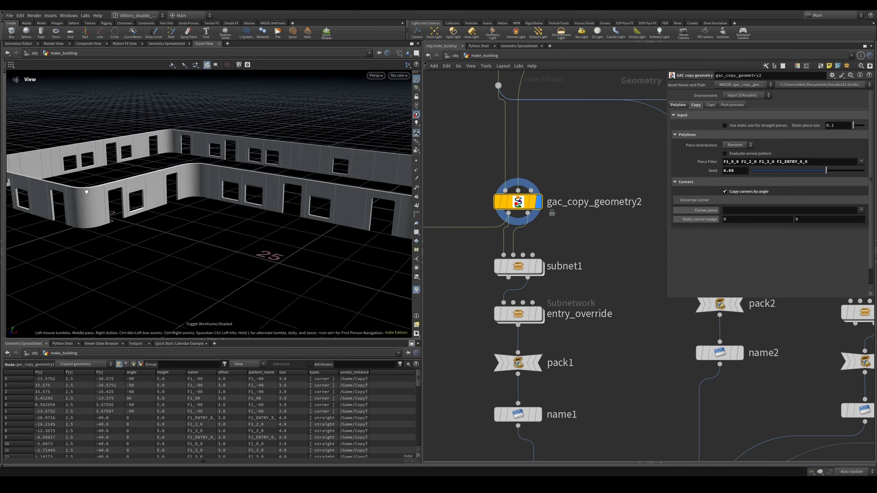
mouse_move(90, 194)
alt+mouse_down()
mouse_move(119, 207)
mouse_move(246, 208)
mouse_move(386, 231)
alt+mouse_up()
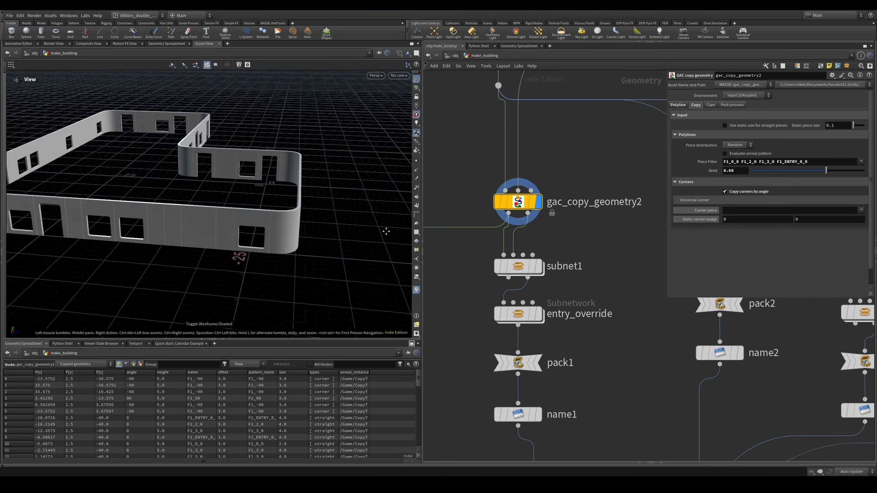
key(w)
mouse_move(155, 224)
alt+mouse_down()
mouse_move(205, 204)
mouse_move(240, 220)
mouse_move(363, 223)
mouse_move(268, 235)
alt+mouse_up()
key(w)
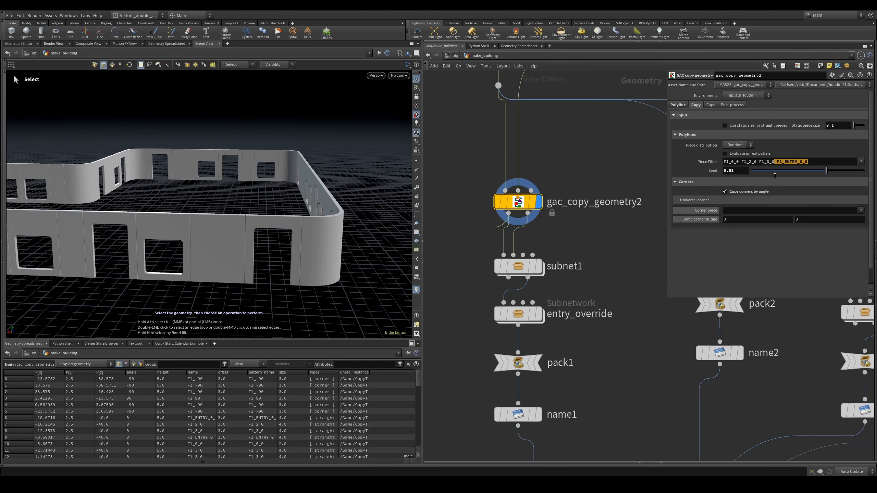
Step: Remove F1_ENTRY_0_0 from the piece filter, leaving F1_0_0 F1_2_0 F1_3_0, and inspect the wall ring
key(Return)
key(w)
mouse_move(266, 219)
alt+mouse_down()
mouse_move(235, 242)
mouse_move(315, 269)
mouse_move(330, 239)
mouse_move(305, 228)
mouse_move(444, 230)
mouse_move(324, 215)
mouse_move(245, 252)
mouse_move(242, 240)
alt+mouse_up()
key(w)
key(w)
key(w)
key(w)
key(w)
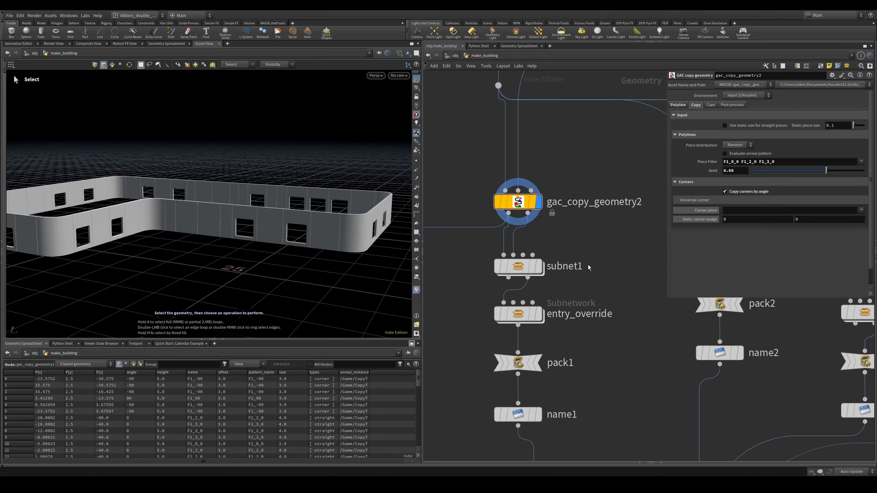
Step: Switch the display between subnet1 and gac_copy_geometry2 and inspect the F1 walls in wireframe
middle_drag(590, 259, 596, 259)
alt+drag(327, 237, 272, 227)
key(w)
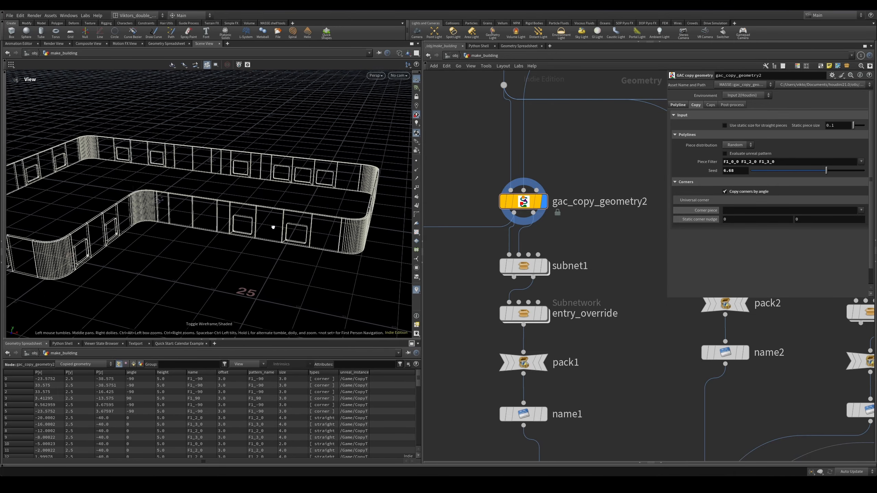
key(w)
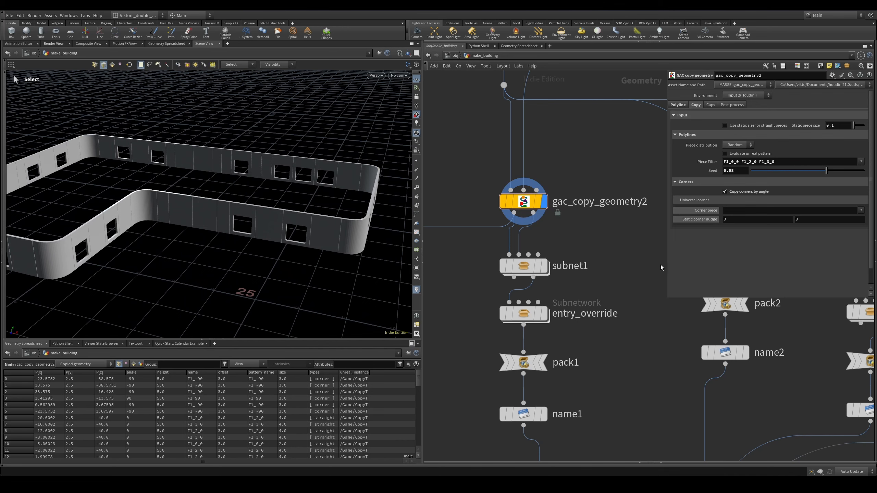
middle_drag(661, 265, 663, 253)
click(546, 254)
click(547, 190)
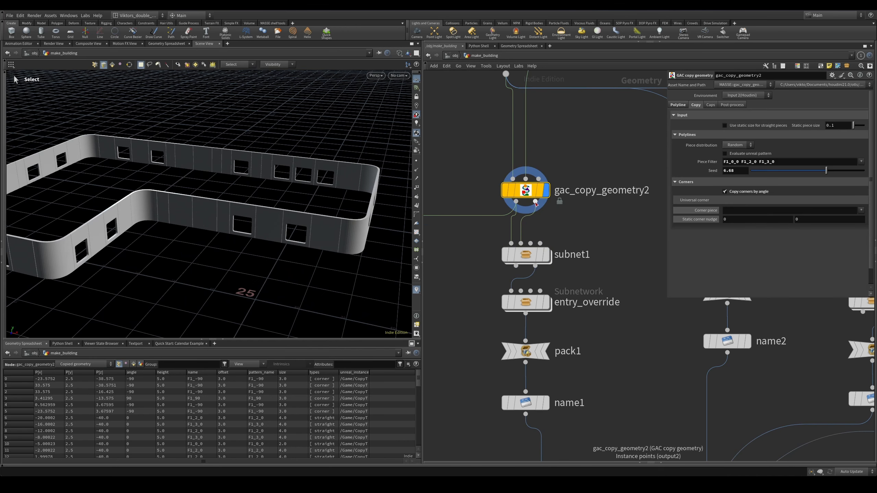
key(w)
alt+drag(323, 194, 288, 198)
key(w)
key(w)
Step: Compare the outputs of subnet1 and entry_override, and open the entry_override subnetwork
click(546, 255)
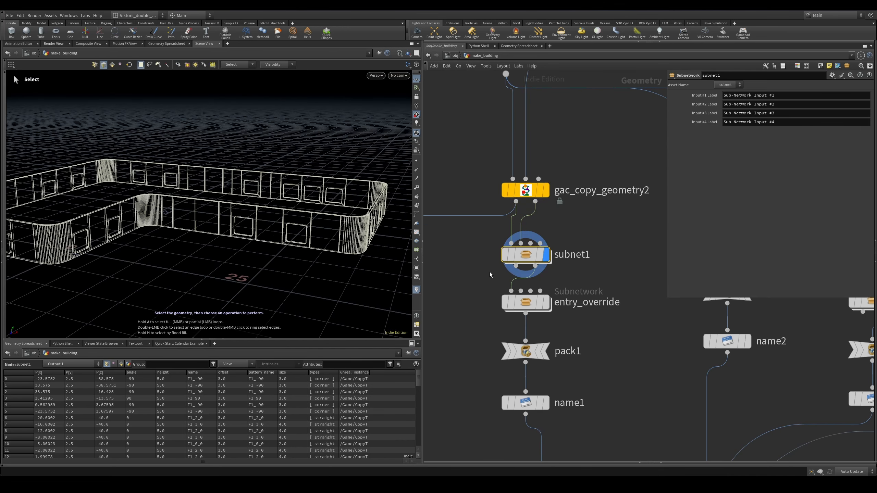
drag(561, 287, 498, 325)
key(r)
drag(577, 231, 526, 262)
key(r)
double_click(535, 307)
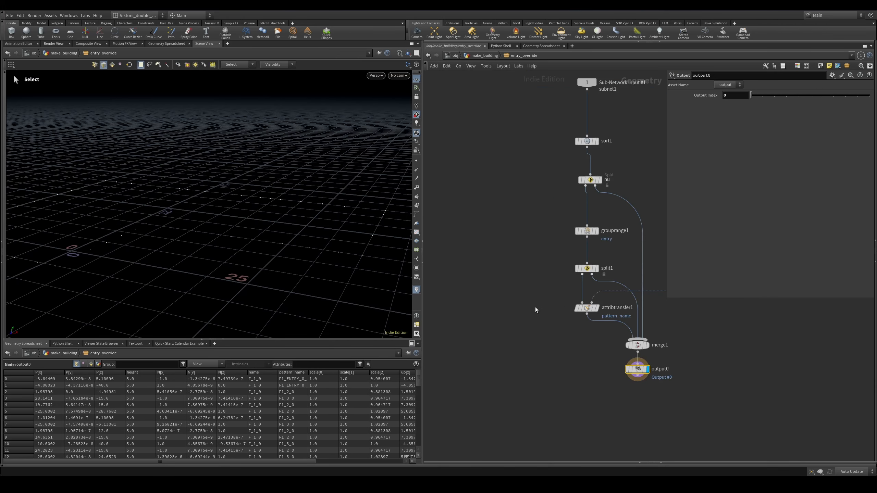
Step: Examine the outputs and group settings of the nu and split1 nodes inside the entry_override subnetwork
key(Down)
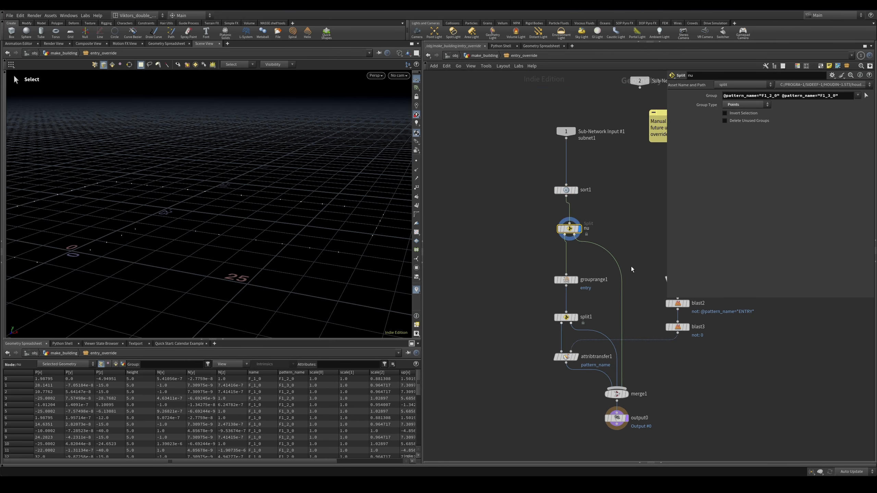
key(Down)
key(Down)
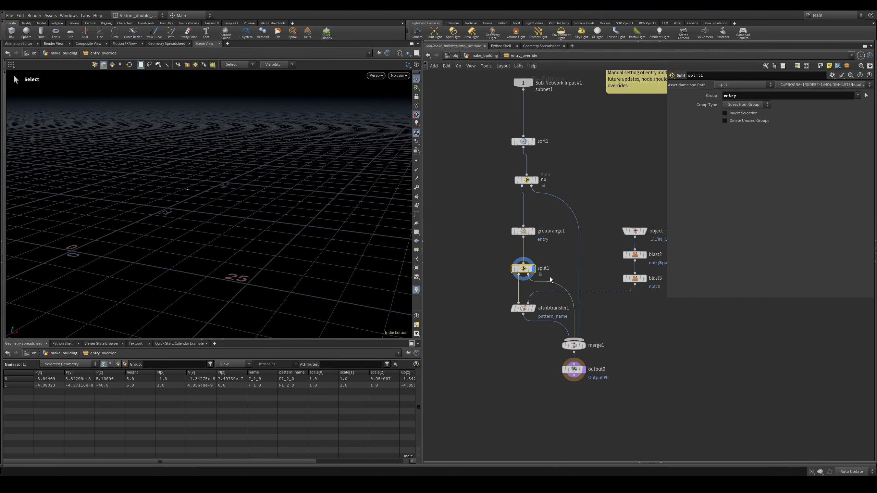
key(Up)
key(Up)
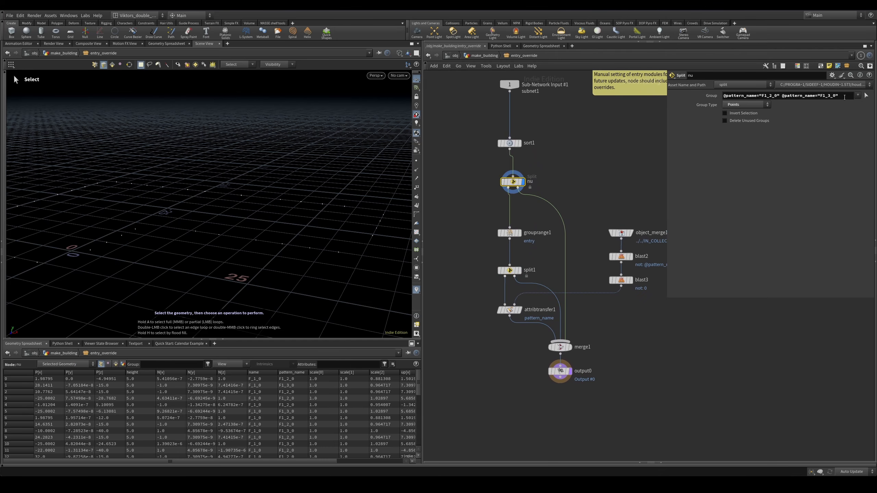
Step: Return to the make_building network and inspect subnet1's F1 wall ring in shaded display around the inner corner
click(498, 55)
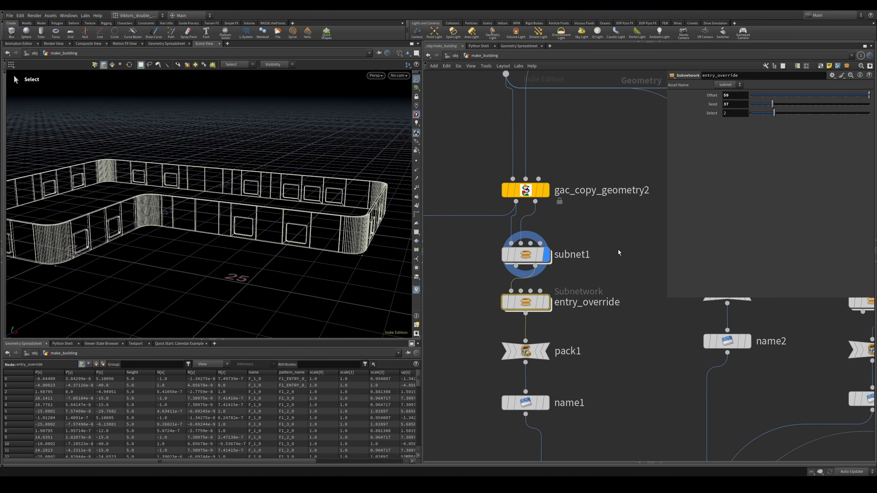
key(r)
key(Up)
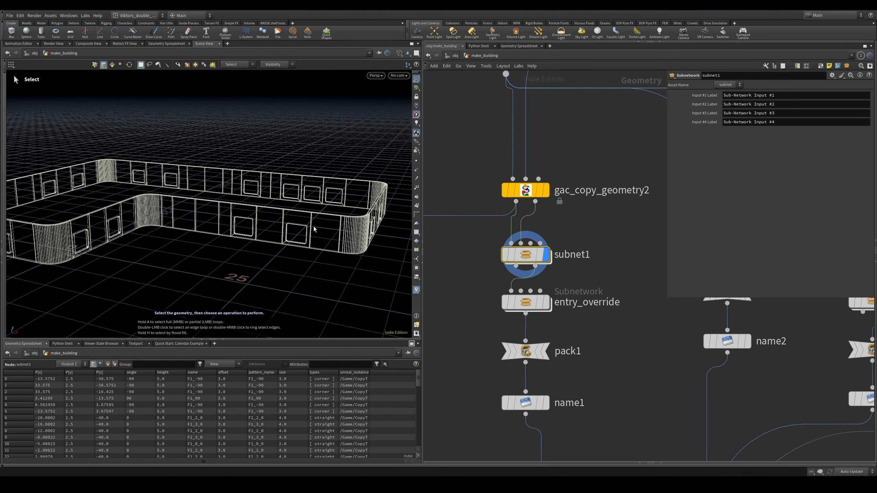
key(w)
mouse_move(269, 219)
alt+mouse_down()
mouse_move(278, 231)
mouse_move(149, 229)
alt+mouse_up()
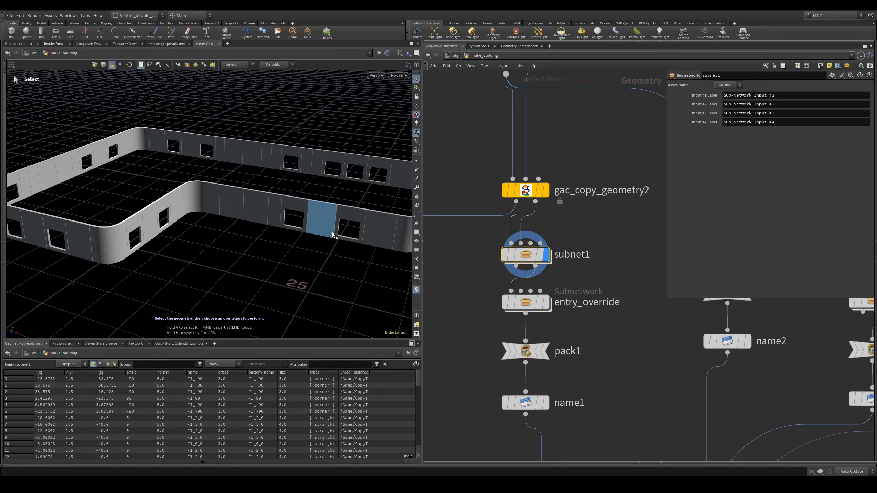
alt+drag(311, 211, 335, 214)
key(w)
key(w)
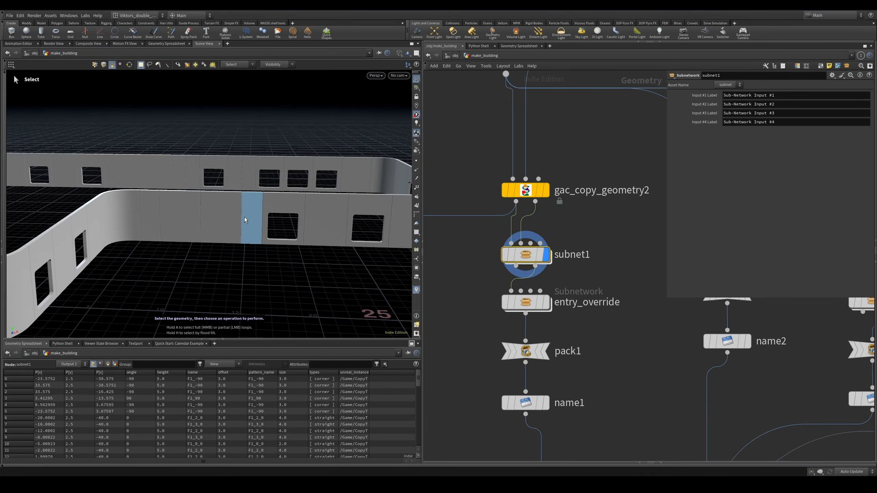
key(w)
key(w)
mouse_move(221, 218)
alt+mouse_down()
mouse_move(245, 224)
mouse_move(259, 246)
mouse_move(272, 241)
alt+mouse_up()
key(w)
key(w)
key(w)
key(w)
key(s)
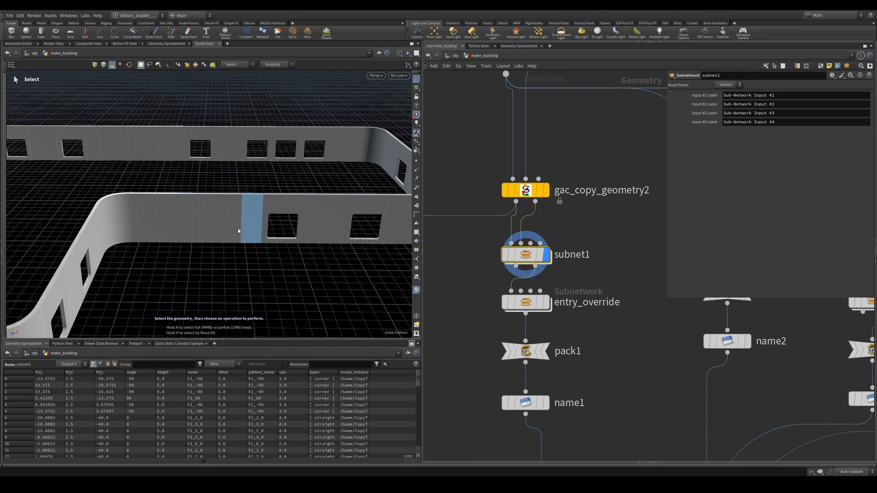
Step: Select the windowless F1 wall pieces on the inner wall and clear the selection
click(188, 232)
shift+click(313, 229)
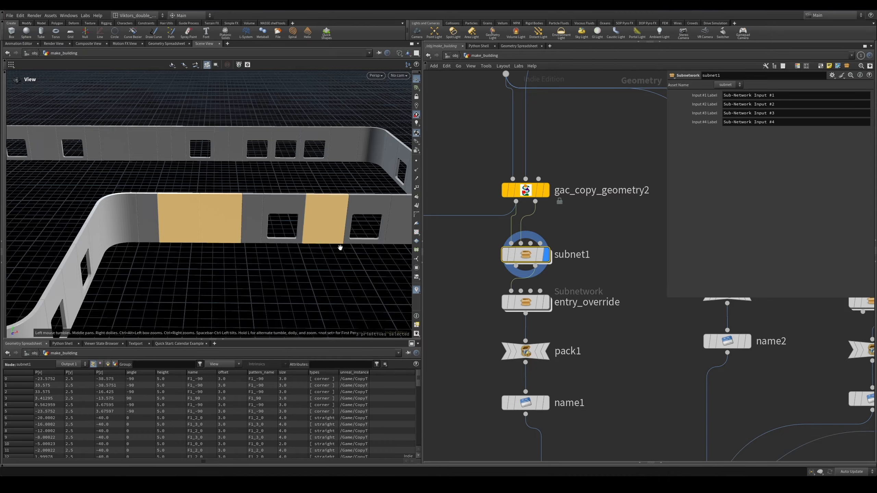
alt+drag(313, 229, 248, 216)
alt+drag(318, 216, 314, 204)
key(n)
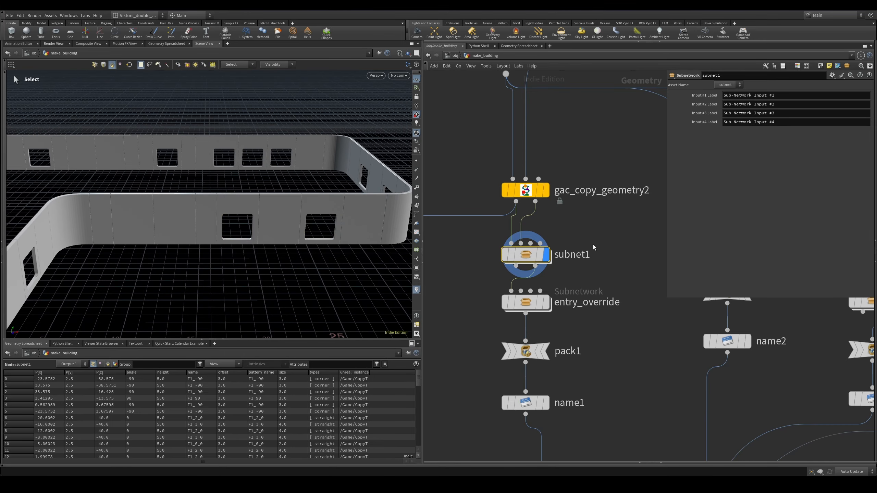
Step: Open the entry_override subnetwork and display blast3 to inspect the isolated entry module
double_click(524, 260)
middle_drag(593, 245, 529, 253)
key(u)
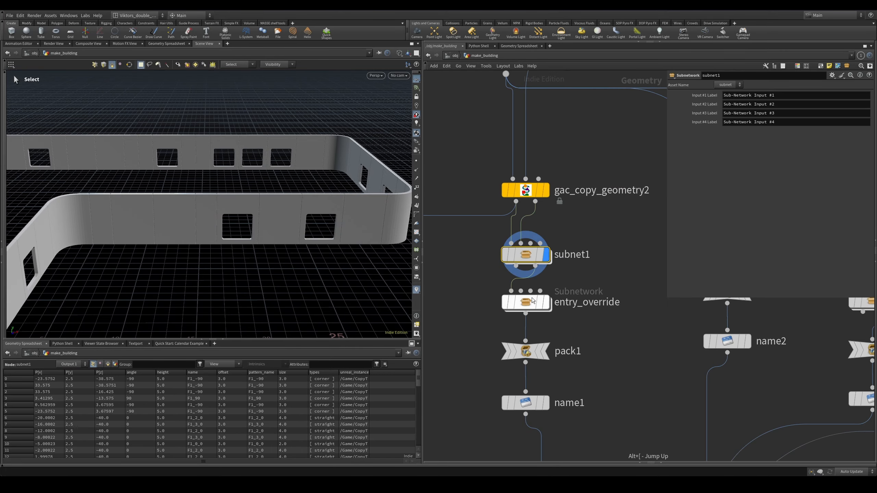
double_click(529, 302)
key(alt+bracketleft)
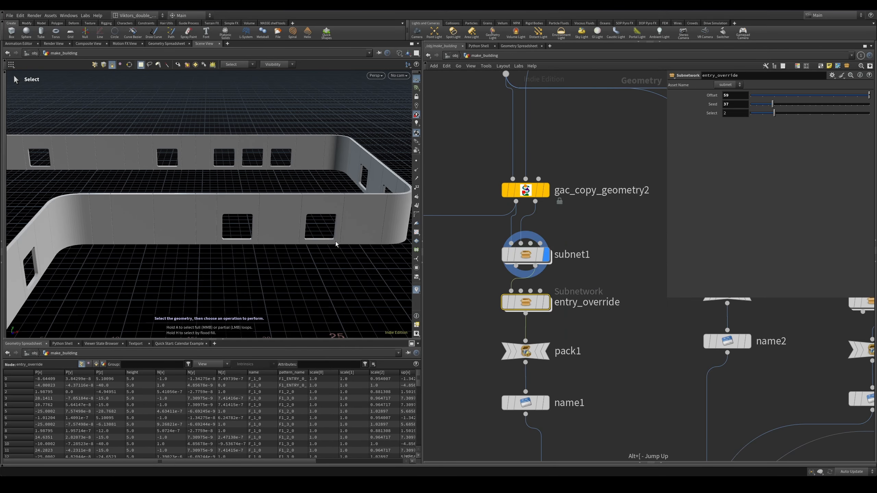
double_click(525, 302)
click(538, 282)
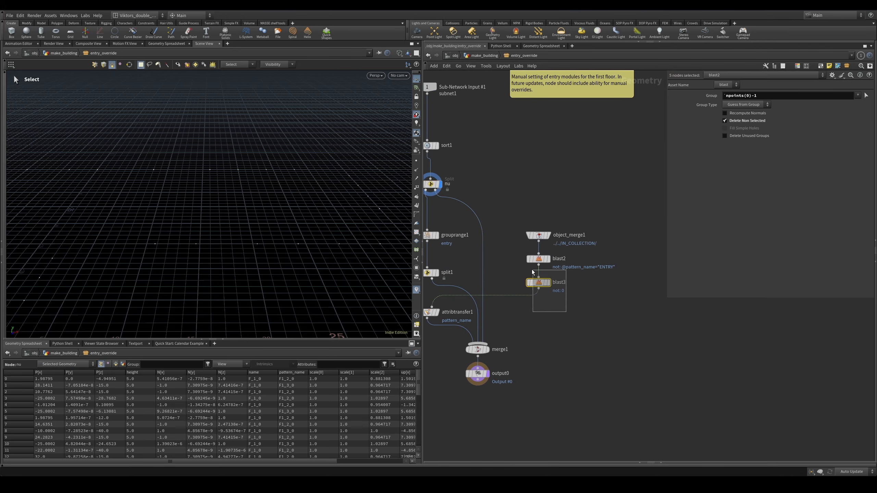
key(s)
middle_drag(521, 310, 571, 267)
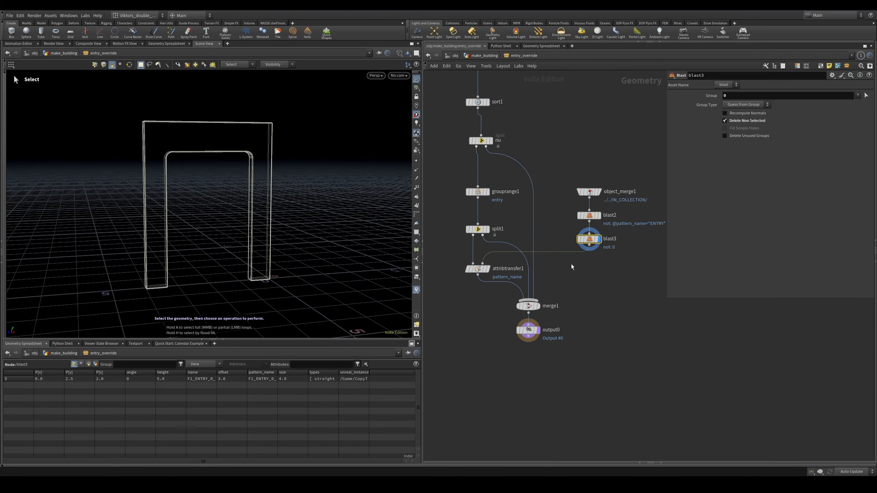
Step: Return to the make_building network and inspect the settings and output of pack1 and name1
click(490, 57)
scroll(588, 280, down, 3)
click(553, 323)
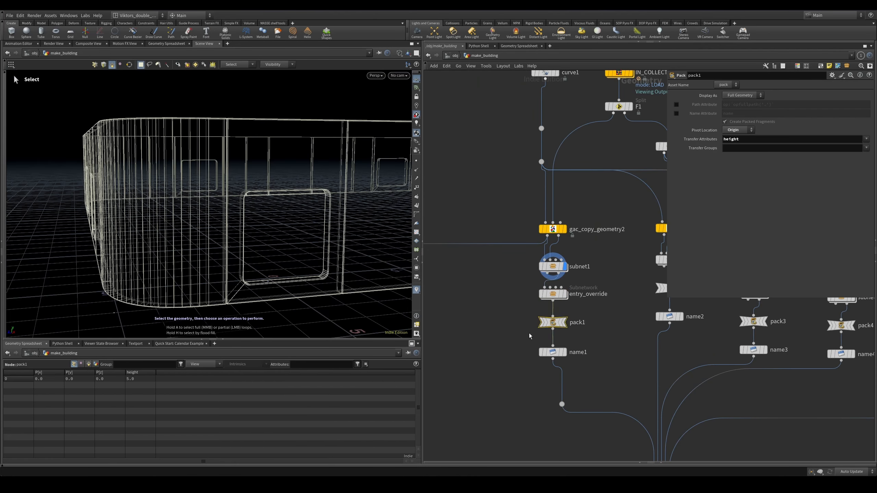
key(r)
key(space+g)
click(563, 352)
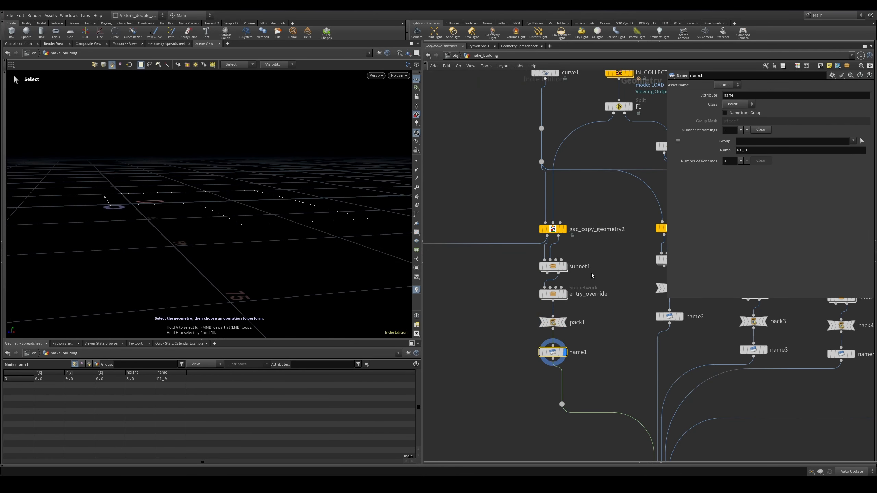
Step: Display subnet1 and inspect the complete F1 wall ring in shaded mode
click(563, 267)
key(w)
key(w)
mouse_move(271, 198)
alt+mouse_down()
mouse_move(292, 214)
mouse_move(205, 209)
alt+mouse_up()
key(w)
key(w)
key(w)
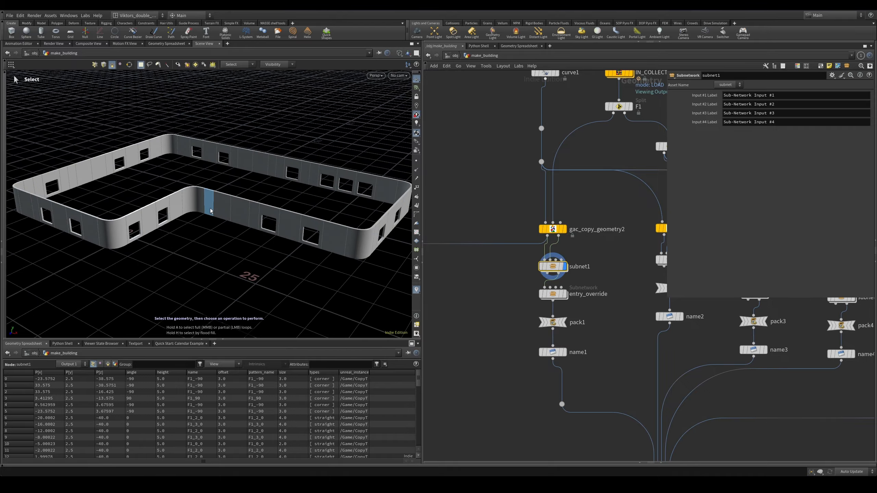
Step: Examine the assembled building at quickmaterial1 and locate the gac_copy branch in the network
middle_drag(553, 353, 546, 306)
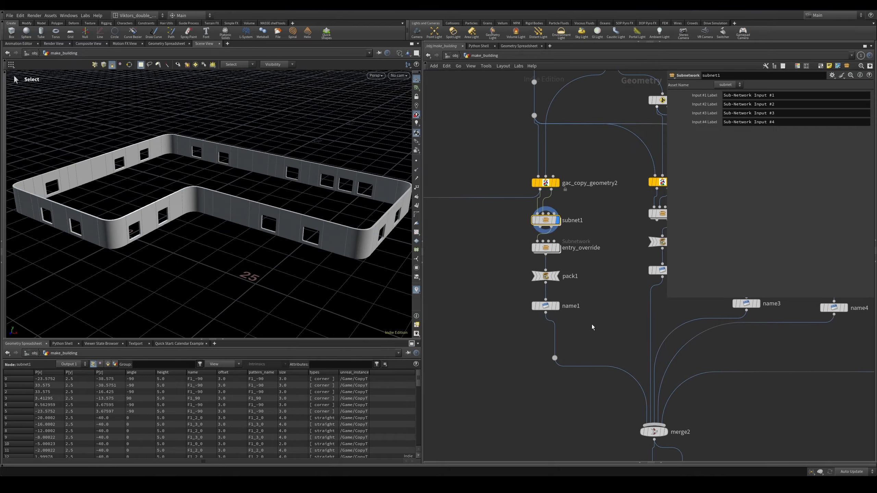
click(545, 306)
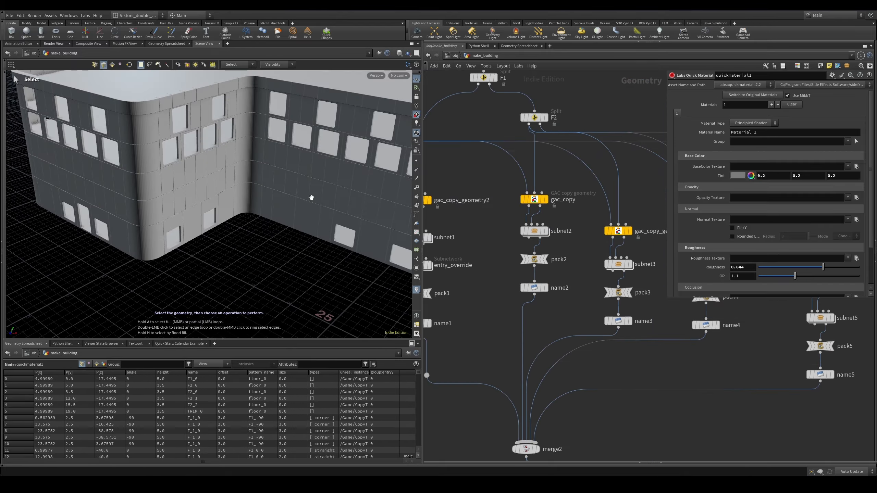
alt+drag(310, 198, 274, 221)
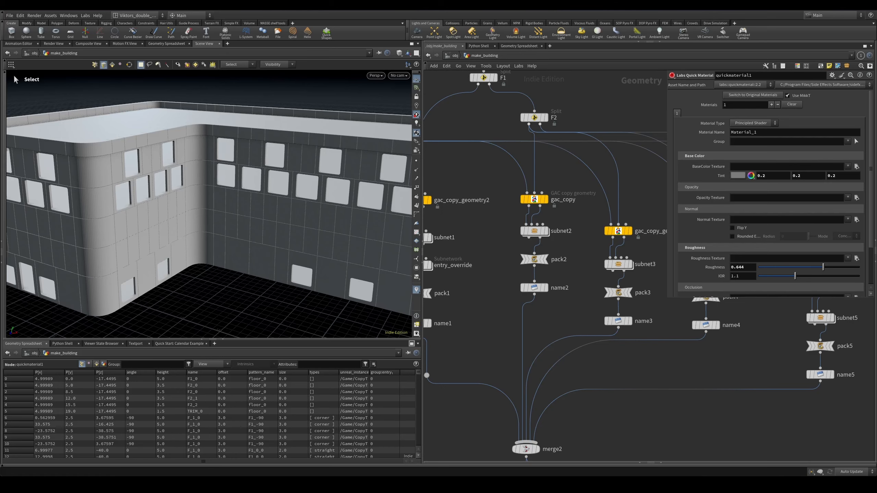
scroll(558, 278, up, 5)
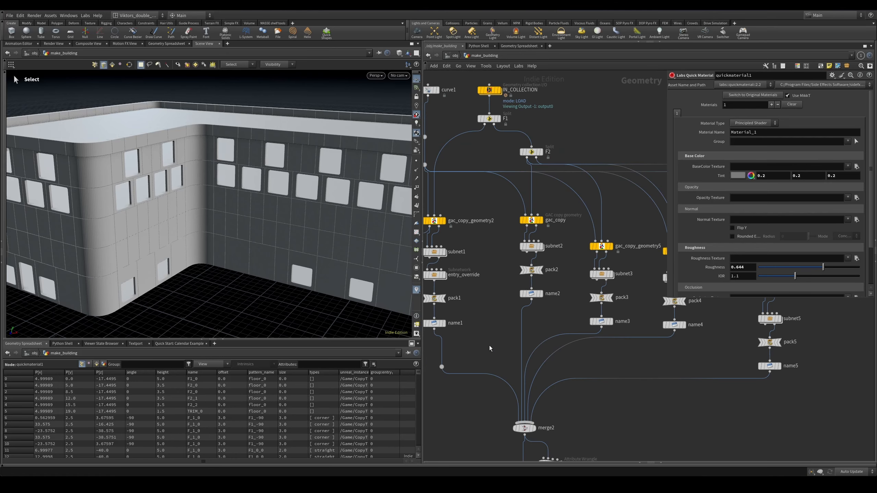
scroll(537, 191, up, 4)
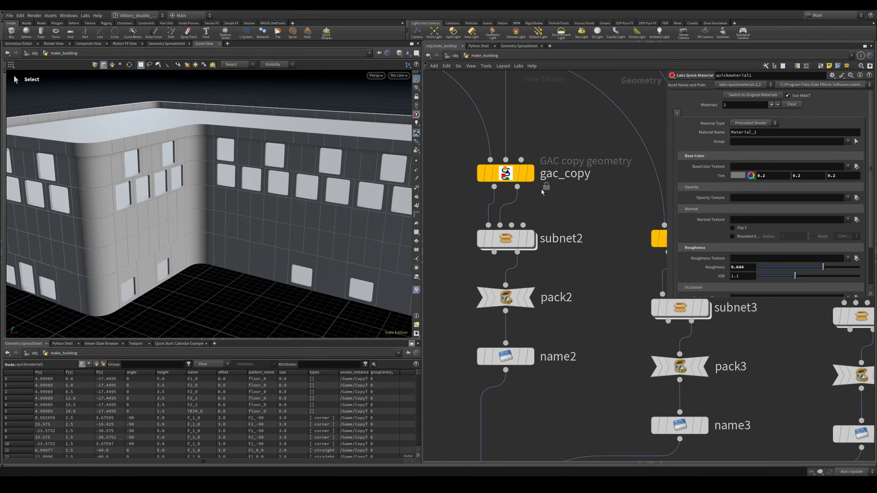
Step: Add a Null node, connect gac_copy's second output to it, and display the instance points along the footprint
key(Tab)
text(null)
key(Return)
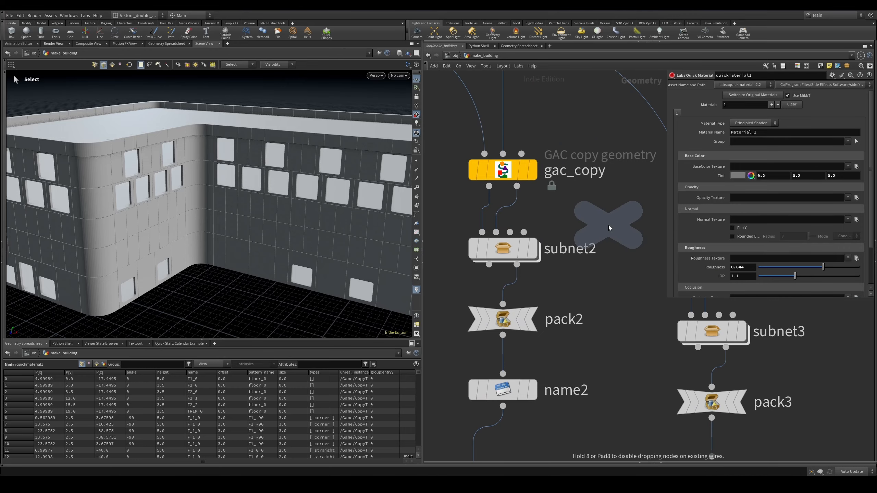
click(597, 277)
drag(517, 186, 598, 255)
click(614, 267)
scroll(292, 229, down, 2)
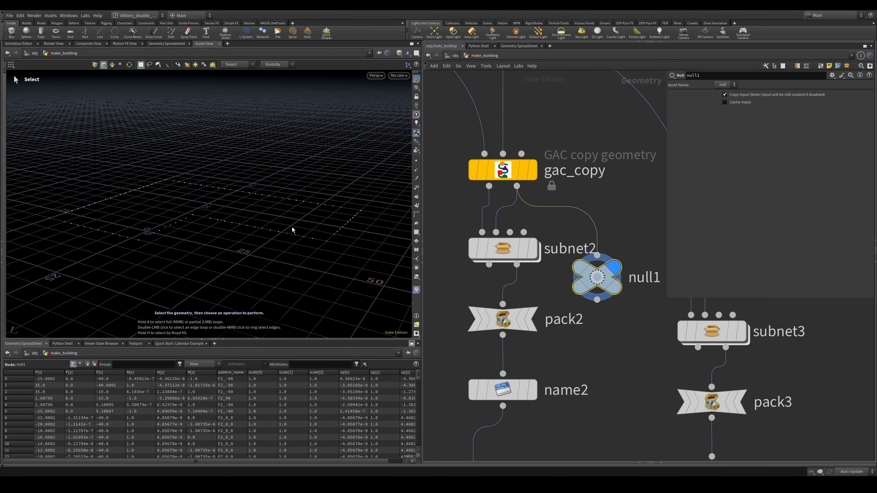
key(2)
alt+drag(237, 214, 211, 243)
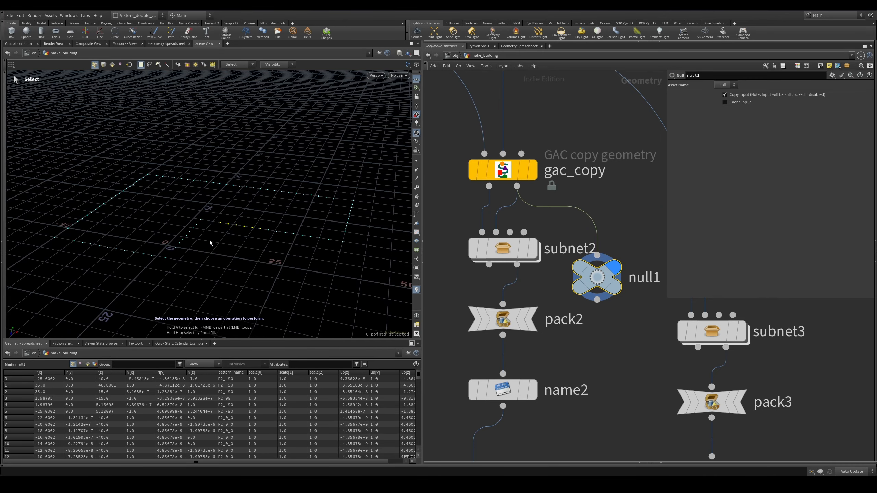
Step: Display gac_copy and inspect the F2 wall modules in wireframe and shaded mode
click(532, 169)
scroll(248, 246, up, 4)
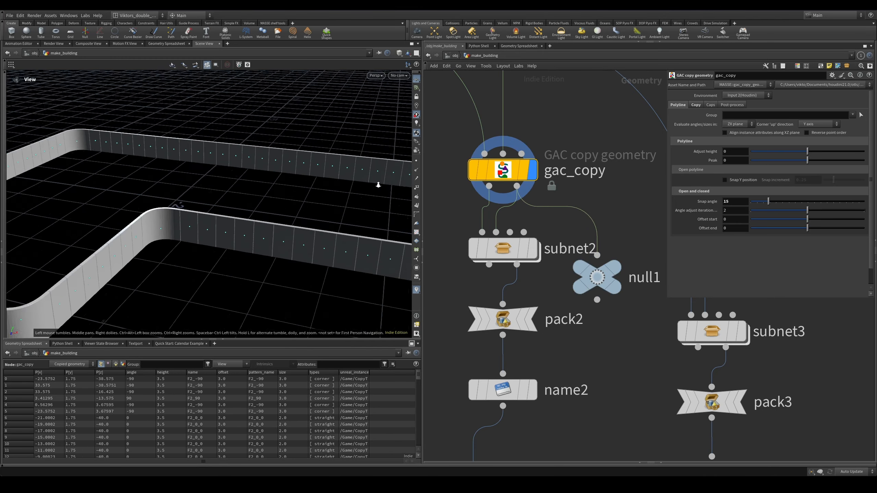
alt+drag(248, 246, 231, 238)
alt+drag(299, 315, 287, 247)
key(w)
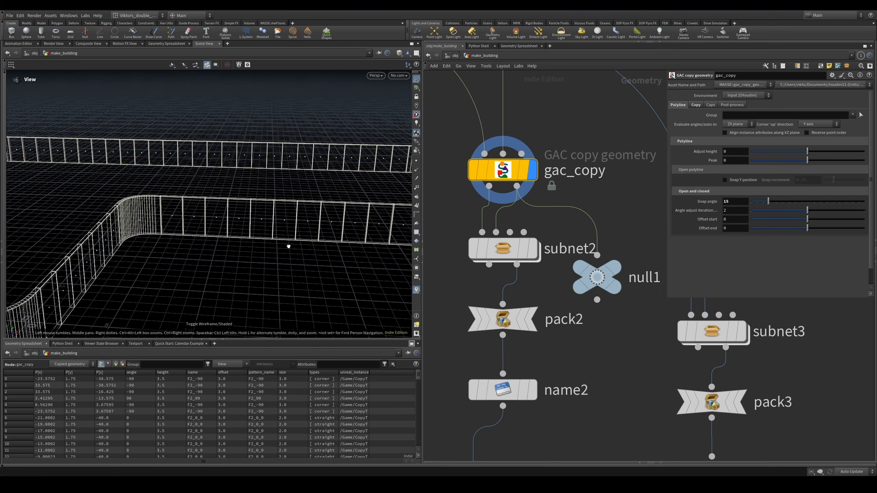
key(w)
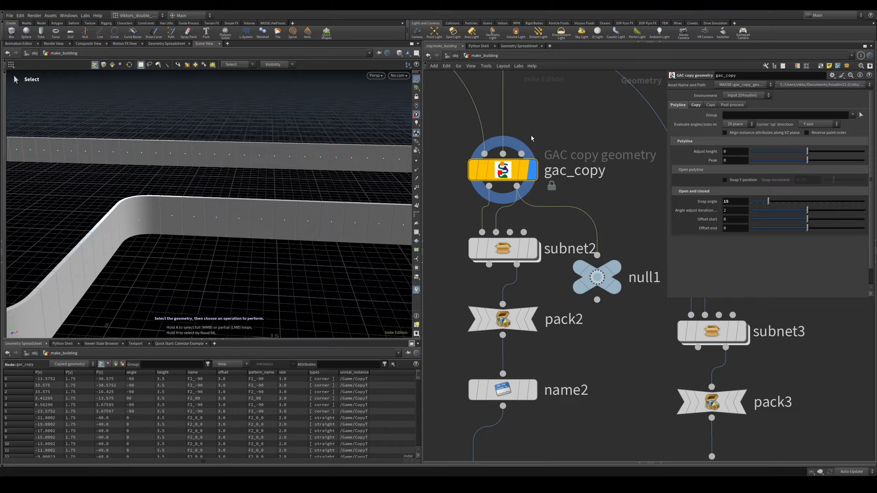
Step: Display the instance points of null1 once more and delete that node
drag(561, 108, 494, 182)
drag(642, 222, 592, 314)
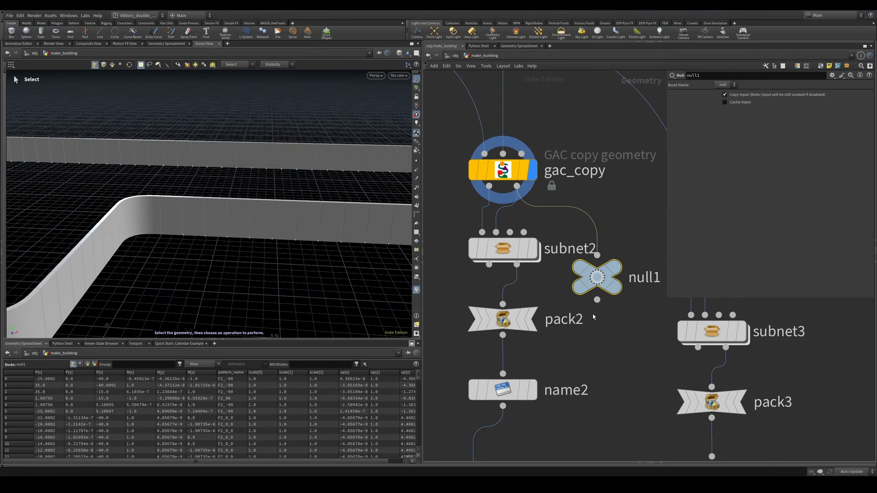
key(r)
key(space+g)
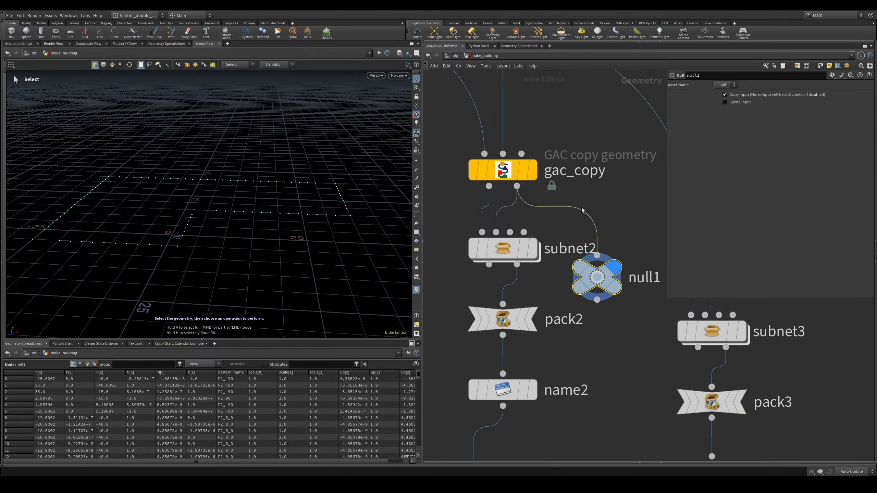
key(Delete)
Step: Display gac_copy again and examine the plain F2 wall ring up close
drag(587, 292, 508, 238)
key(r)
alt+drag(276, 204, 258, 232)
click(532, 169)
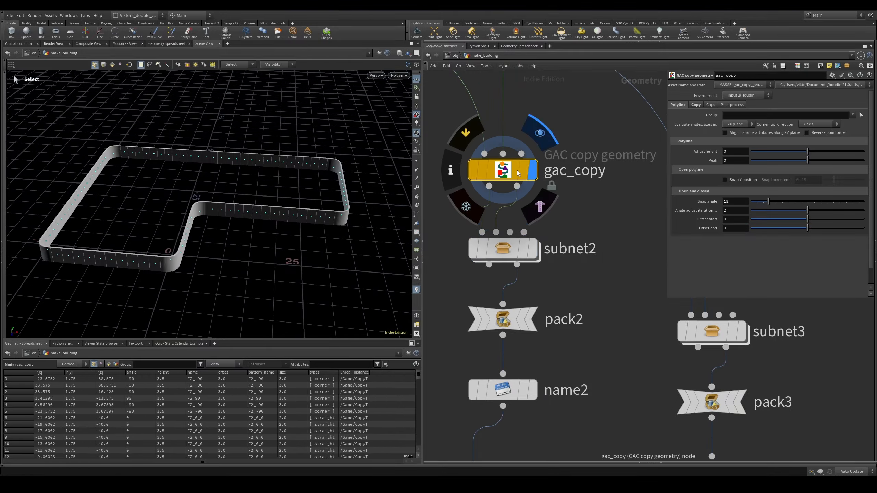
scroll(361, 194, up, 3)
key(w)
key(w)
mouse_move(360, 194)
alt+mouse_down()
mouse_move(331, 184)
mouse_move(283, 231)
mouse_move(293, 218)
alt+mouse_up()
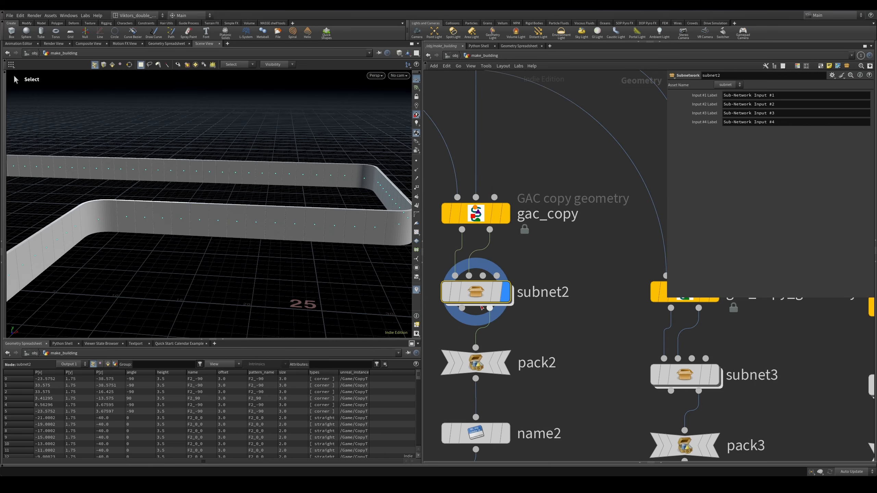
Step: Compare the wall rings output by subnet2, subnet3 and subnet4, ending with subnet2 displayed
double_click(482, 295)
key(u)
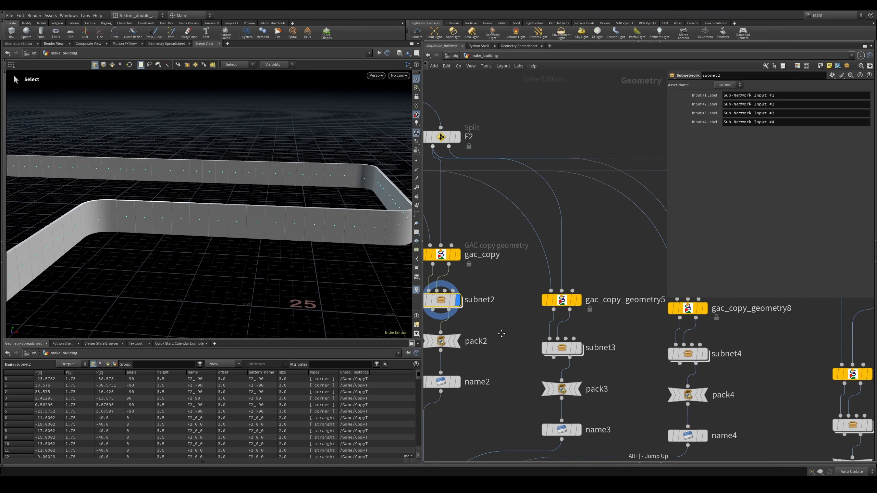
click(563, 353)
click(568, 350)
middle_drag(627, 362, 605, 354)
click(672, 348)
middle_drag(754, 366, 679, 346)
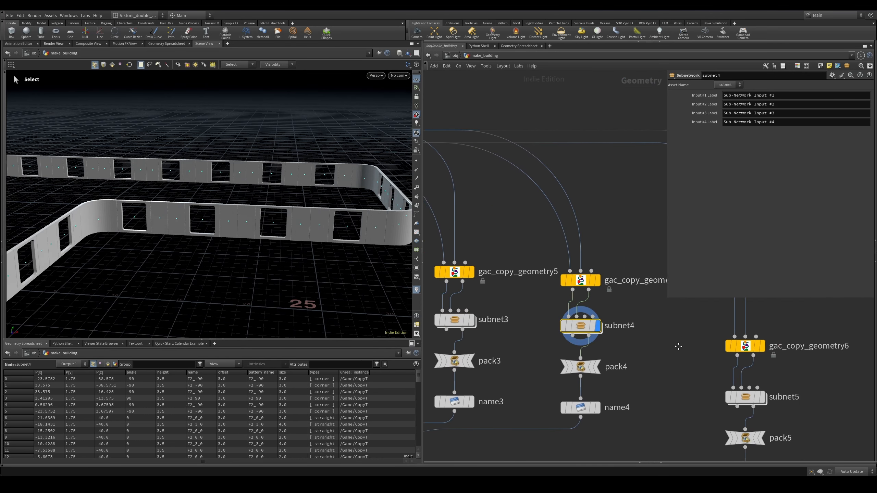
middle_drag(479, 341, 685, 344)
click(557, 276)
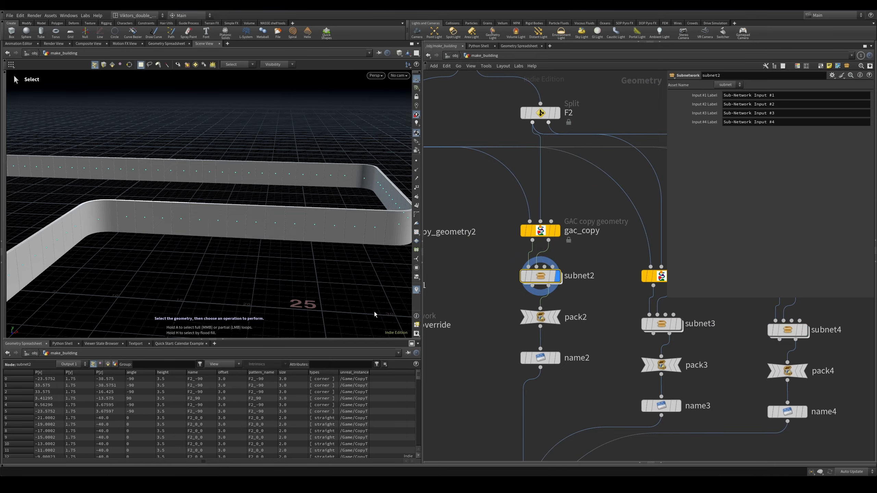
Step: Display subnet1 and inspect its F1 wall ring in wireframe and shaded mode
scroll(585, 257, up, 3)
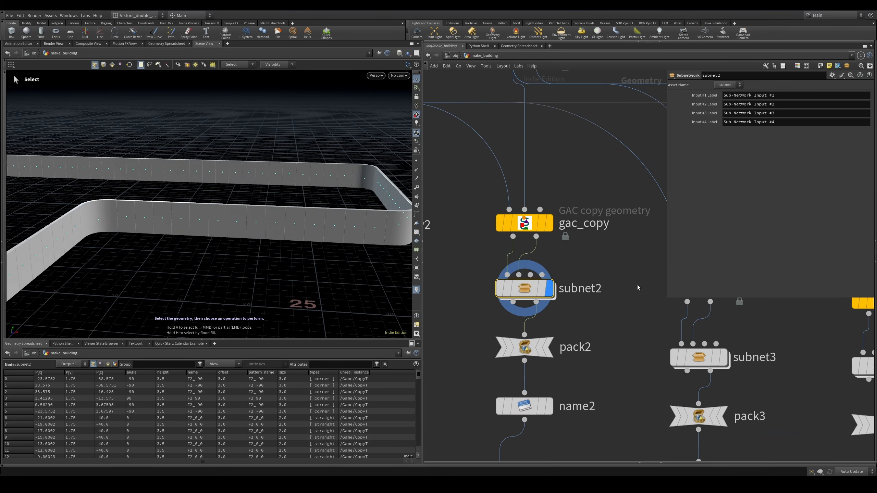
scroll(638, 285, down, 6)
scroll(554, 297, up, 3)
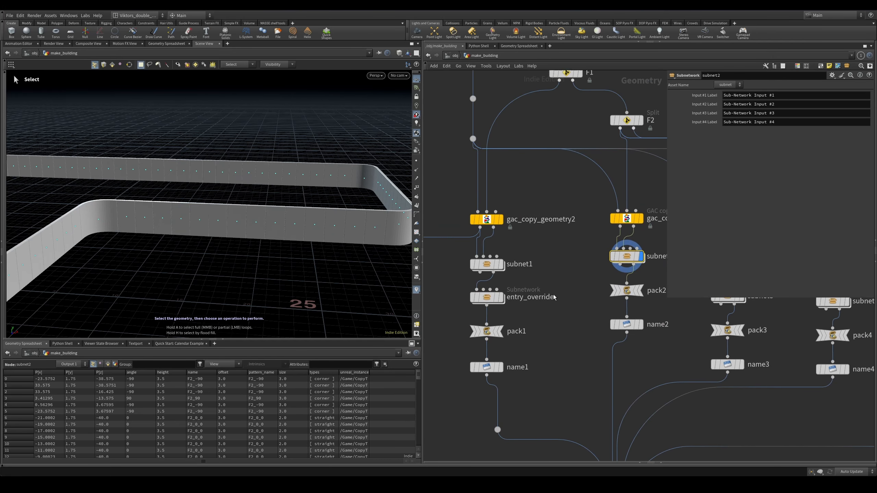
middle_drag(553, 297, 566, 286)
click(514, 253)
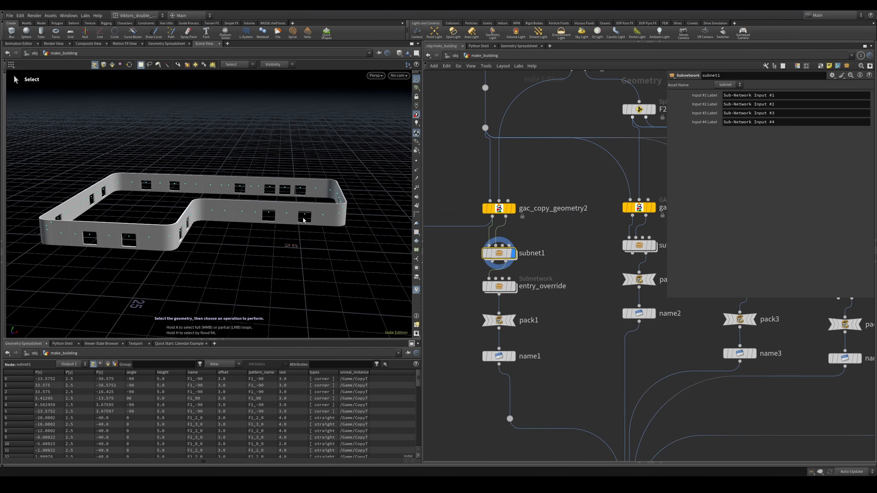
key(w)
mouse_move(270, 217)
alt+mouse_down()
mouse_move(253, 231)
mouse_move(209, 221)
mouse_move(246, 214)
alt+mouse_up()
key(w)
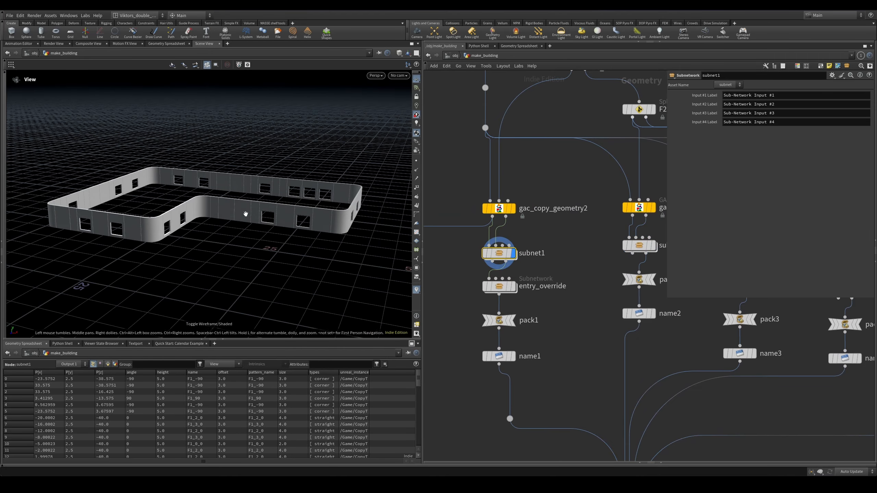
Step: Display merge2 and examine the packed floors it combines
scroll(568, 323, down, 5)
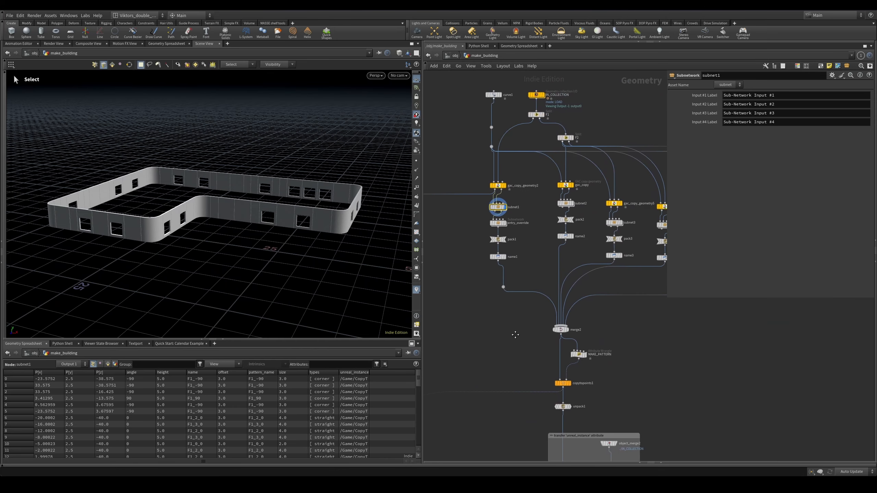
scroll(515, 337, up, 3)
click(558, 333)
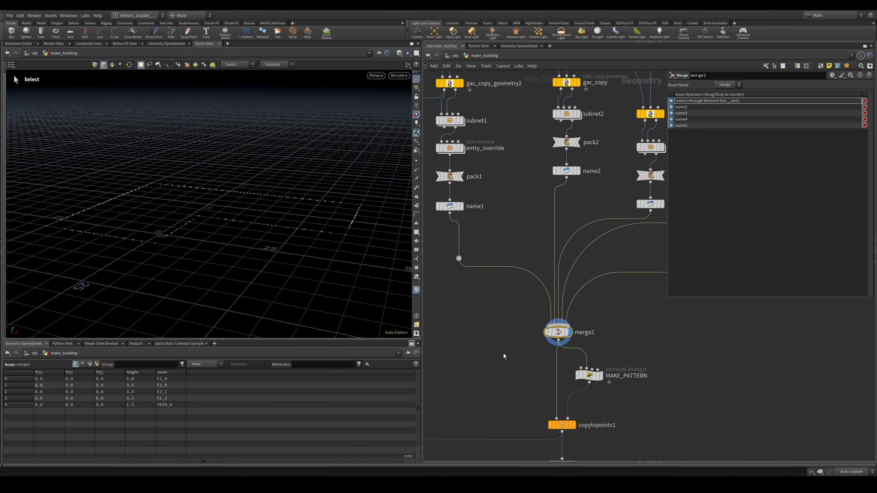
alt+right_drag(175, 138, 233, 219)
Step: Display the nodes name1 through name5 in turn and check the name assigned to each packed floor
middle_drag(492, 212, 569, 275)
click(540, 251)
middle_drag(563, 315, 466, 313)
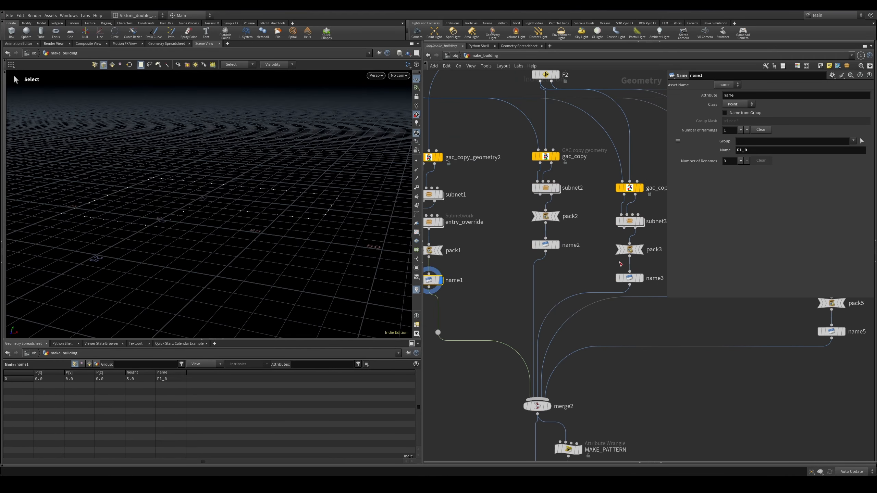
middle_drag(530, 283, 468, 278)
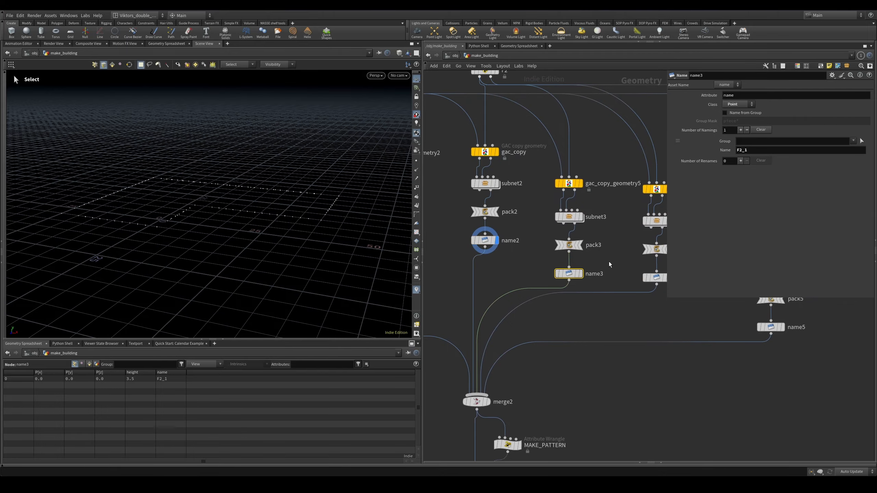
click(573, 244)
key(r)
click(569, 273)
key(r)
middle_drag(643, 316, 572, 311)
click(582, 272)
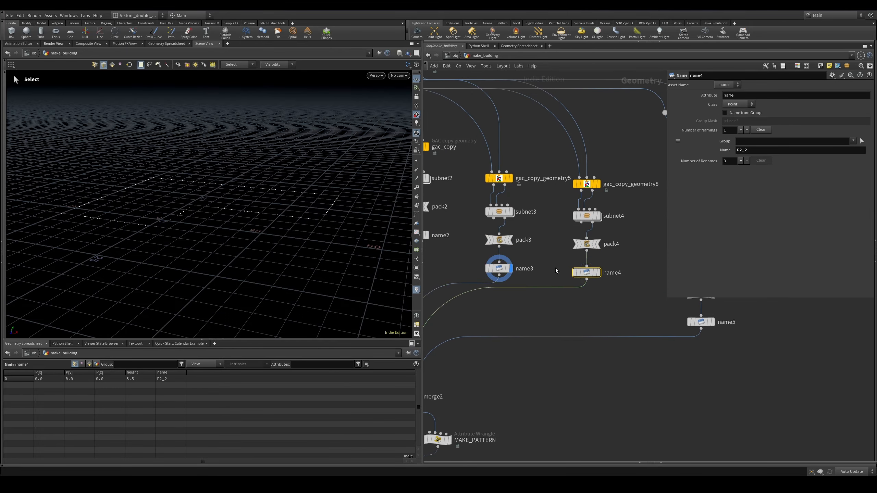
key(r)
middle_drag(774, 400, 692, 375)
key(r)
middle_drag(550, 293, 785, 325)
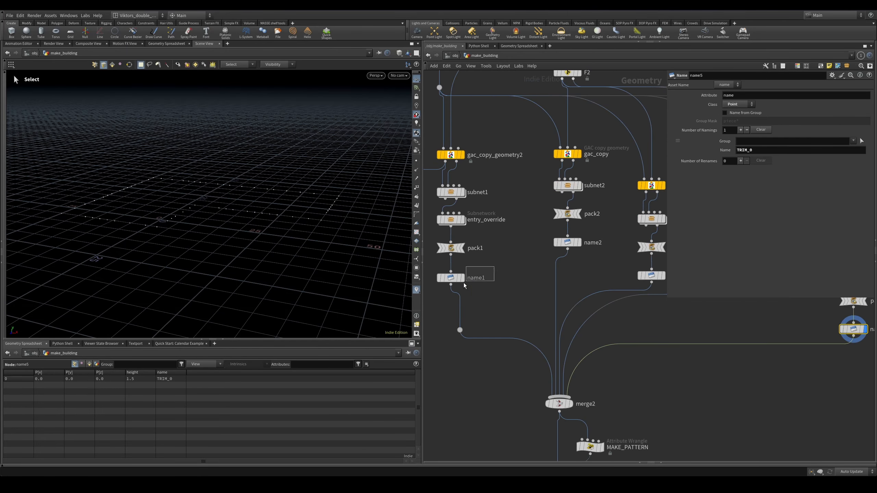
Step: Return to name1 and review the Name values again up to name4
click(459, 279)
key(r)
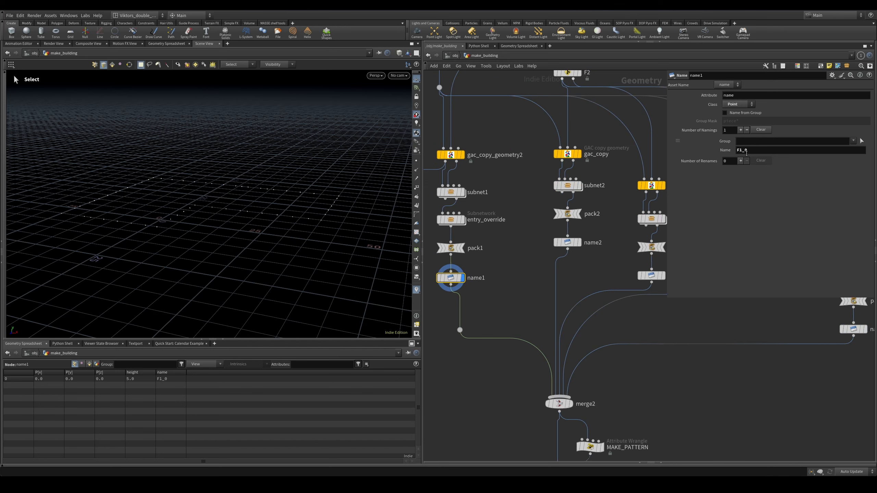
middle_drag(558, 237, 502, 228)
drag(626, 305, 587, 258)
middle_drag(609, 285, 515, 276)
drag(610, 284, 582, 250)
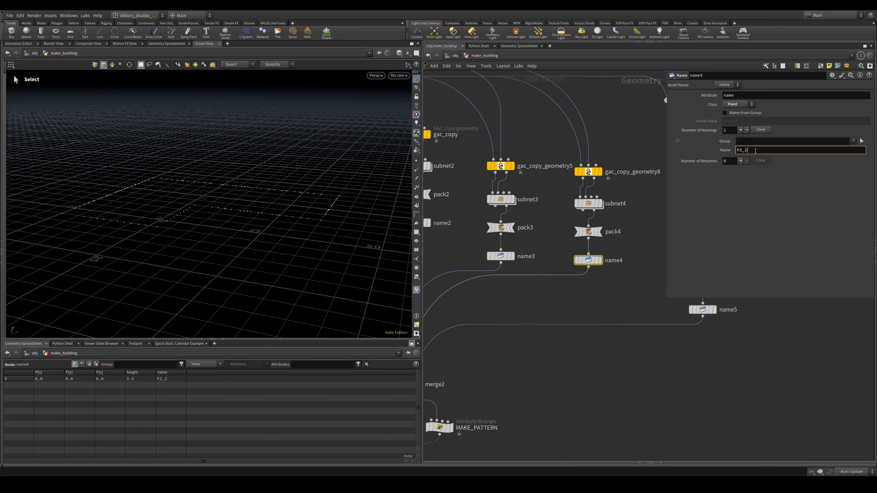
Step: Display merge2 again, then view copytopoints1 with the MAKE_PATTERN settings open
middle_drag(622, 281, 682, 203)
scroll(568, 233, down, 3)
scroll(562, 270, up, 3)
click(526, 251)
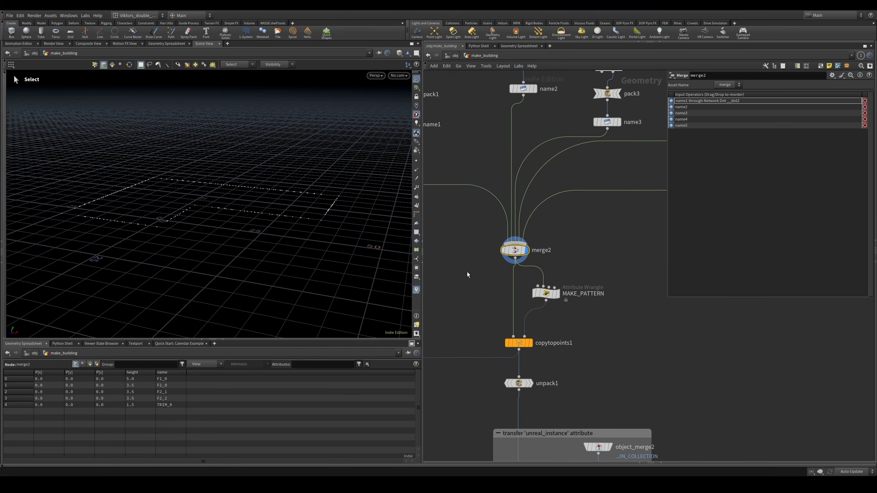
key(space)
drag(269, 226, 280, 251)
scroll(605, 305, up, 2)
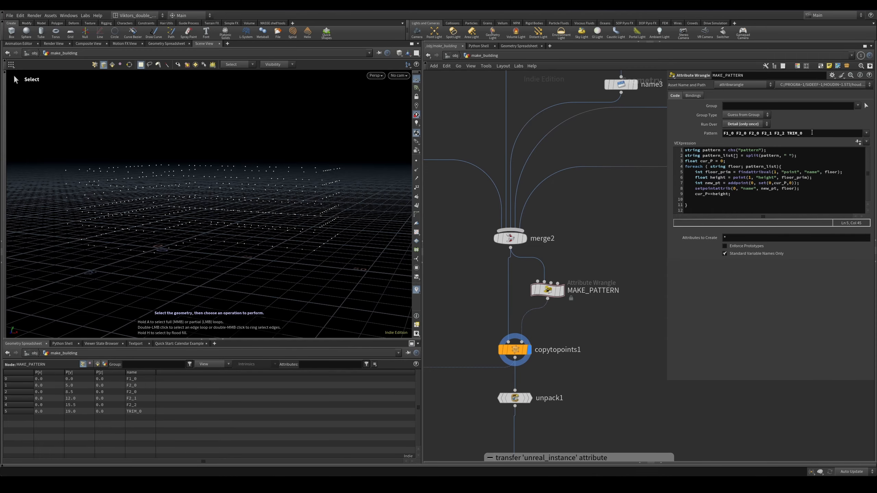
Step: Display quickmaterial1 in the houdini instance group and inspect the finished building in wireframe and shaded mode
scroll(594, 149, down, 4)
middle_drag(587, 376, 563, 189)
scroll(564, 189, down, 1)
scroll(615, 344, up, 3)
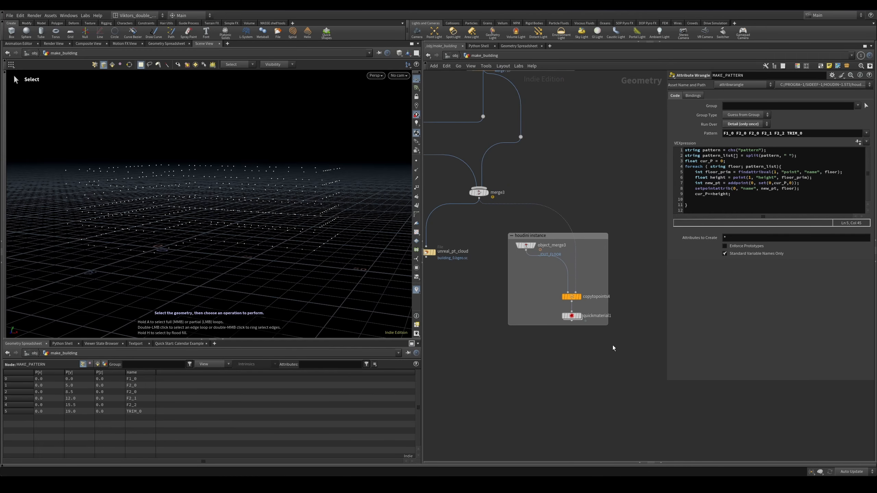
click(579, 316)
key(Escape)
key(w)
key(w)
middle_drag(271, 187, 306, 239)
Step: Reduce the floor pattern in MAKE_PATTERN to F1_0 only
scroll(563, 164, down, 3)
middle_drag(577, 165, 586, 337)
scroll(546, 211, up, 8)
middle_drag(543, 77, 615, 296)
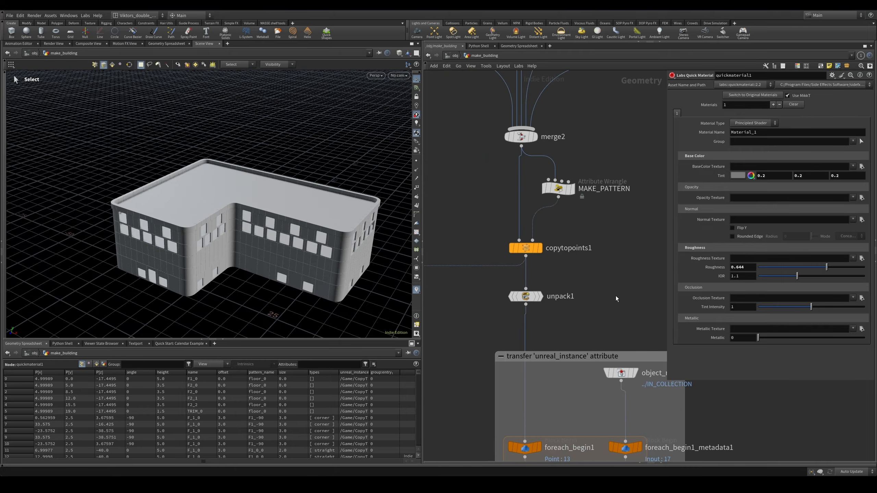
click(562, 190)
drag(811, 135, 735, 134)
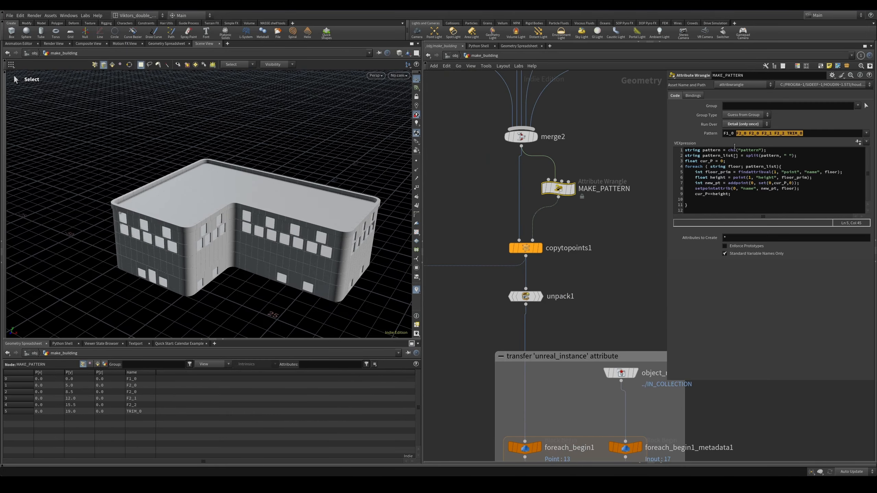
key(BackSpace)
key(Return)
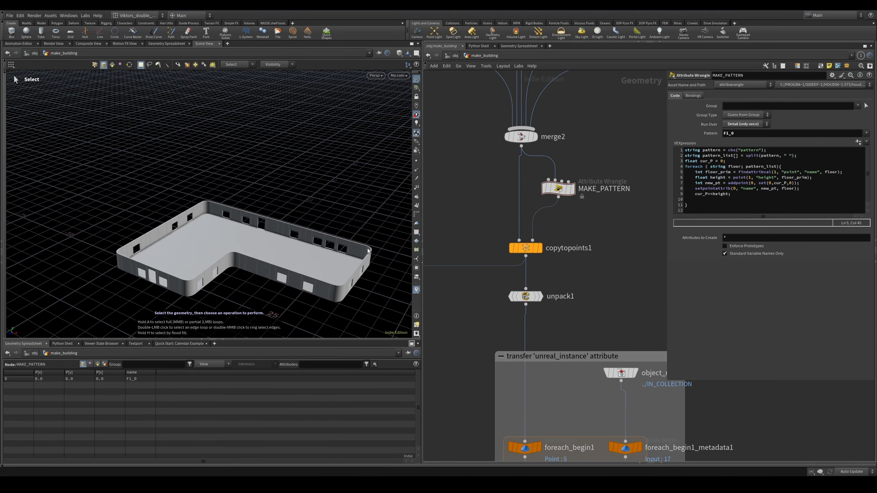
Step: Inspect the single-floor building and check the floor names set in name1, name2 and name3
alt+drag(272, 256, 268, 233)
alt+right_drag(268, 233, 311, 235)
scroll(581, 195, down, 4)
middle_drag(570, 103, 597, 188)
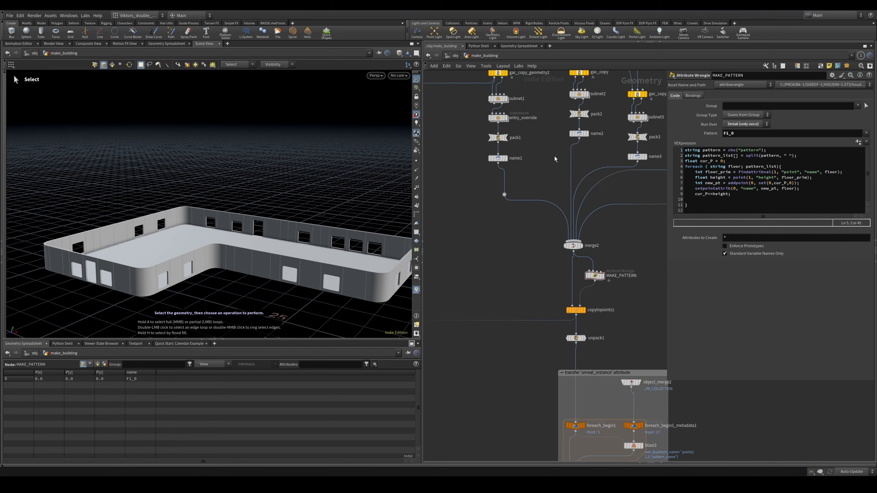
scroll(527, 148, up, 2)
middle_drag(527, 170, 524, 205)
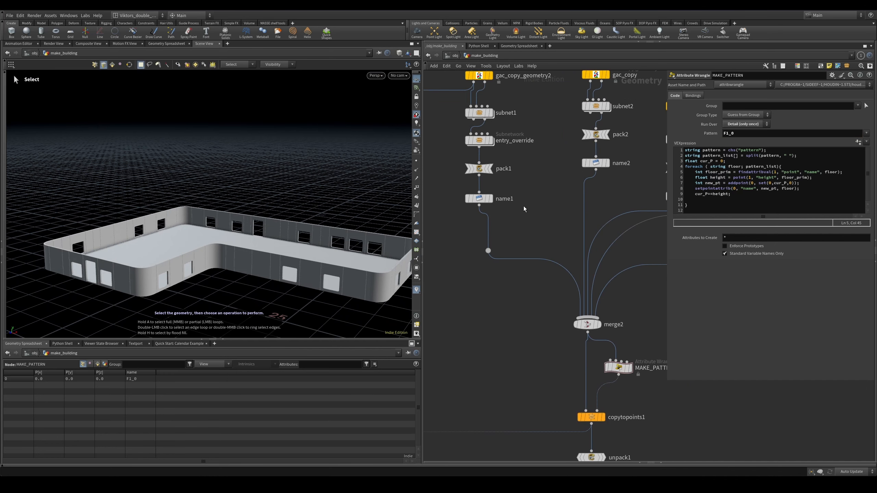
click(512, 198)
click(589, 164)
middle_drag(588, 164, 520, 159)
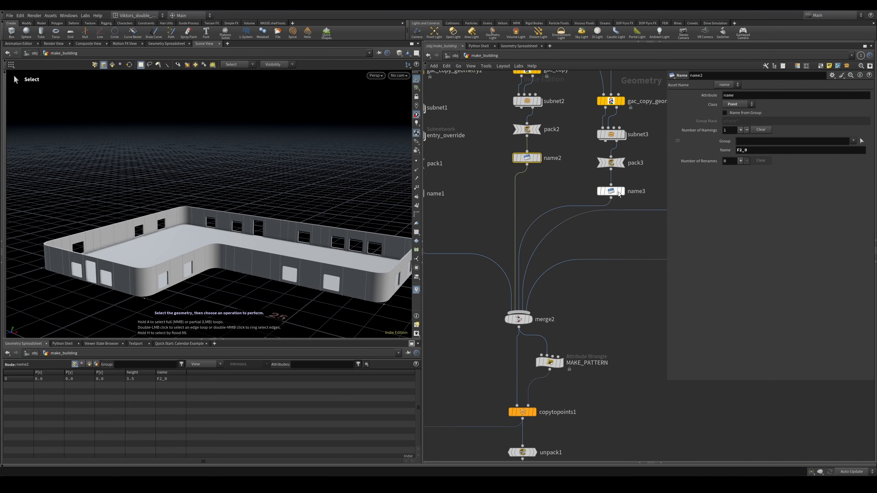
click(611, 192)
middle_drag(607, 400, 603, 290)
Step: Add F2_0 after F1_0 in the MAKE_PATTERN floor pattern
click(546, 252)
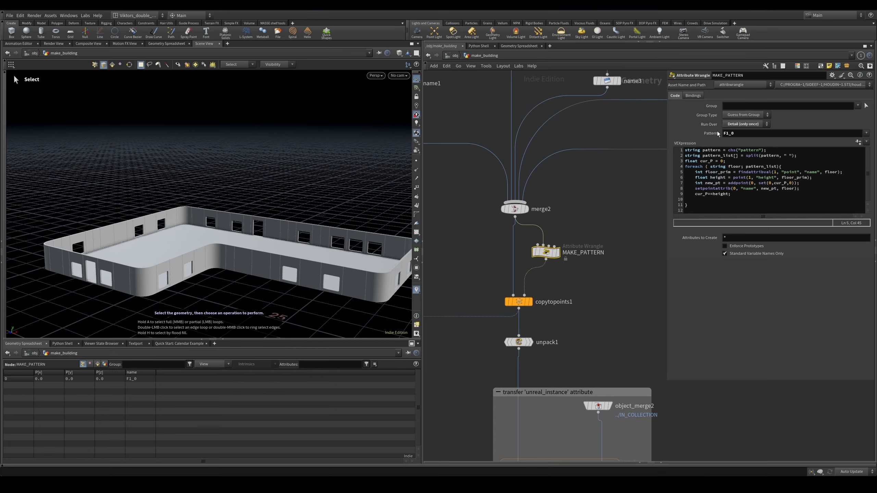
click(866, 134)
click(869, 149)
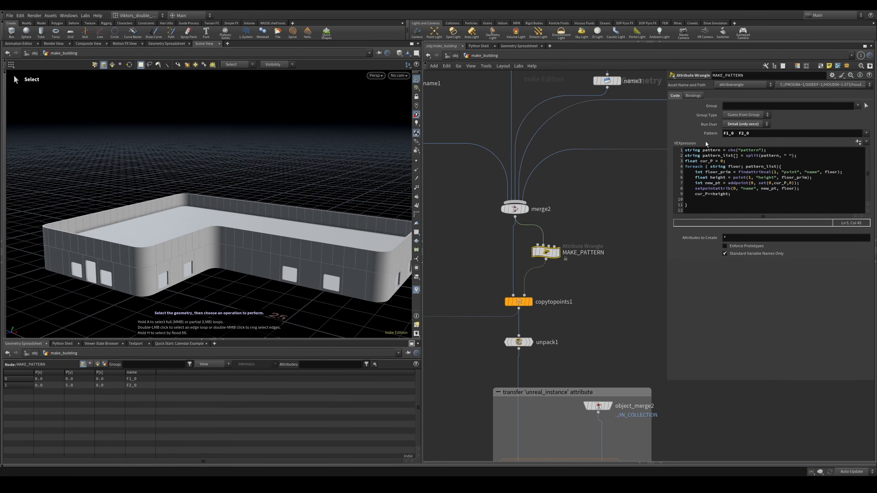
Step: Clear the MAKE_PATTERN floor pattern and restart it with F1_0 as the first floor
drag(753, 134, 723, 133)
key(BackSpace)
key(Return)
click(866, 133)
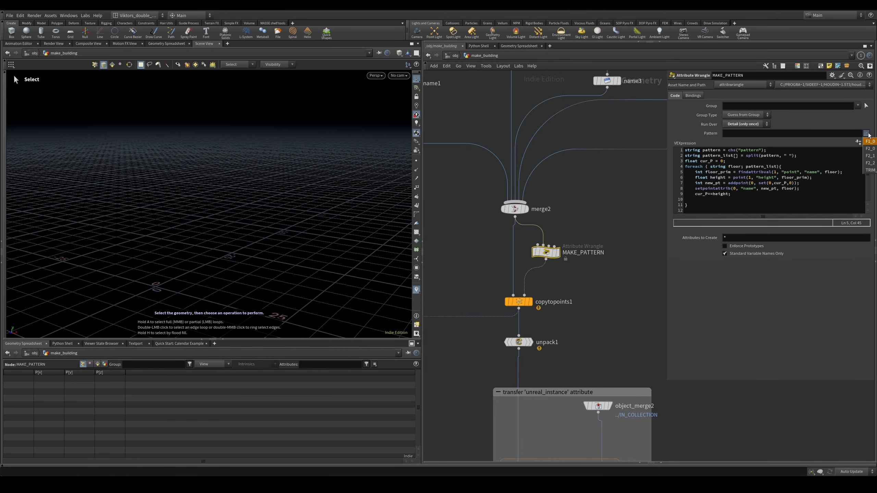
click(870, 145)
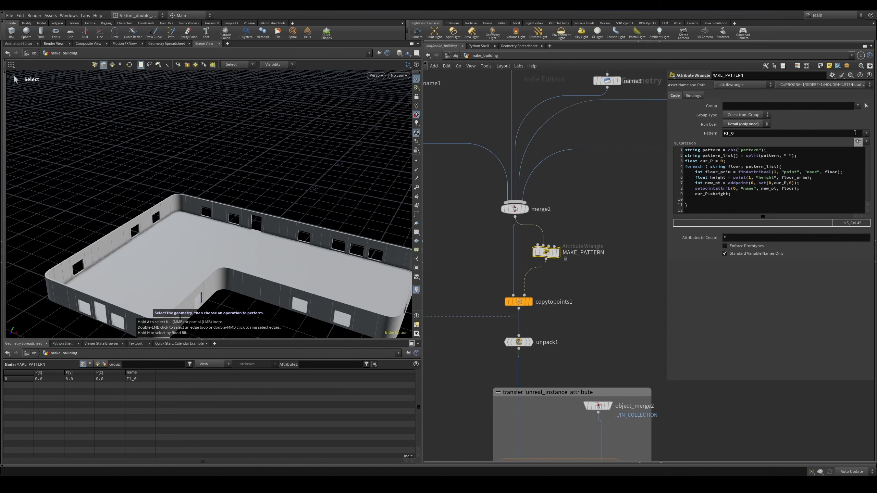
Step: Append F2_0, a second F2_0 and F2_1 to the floor pattern
click(867, 134)
click(871, 148)
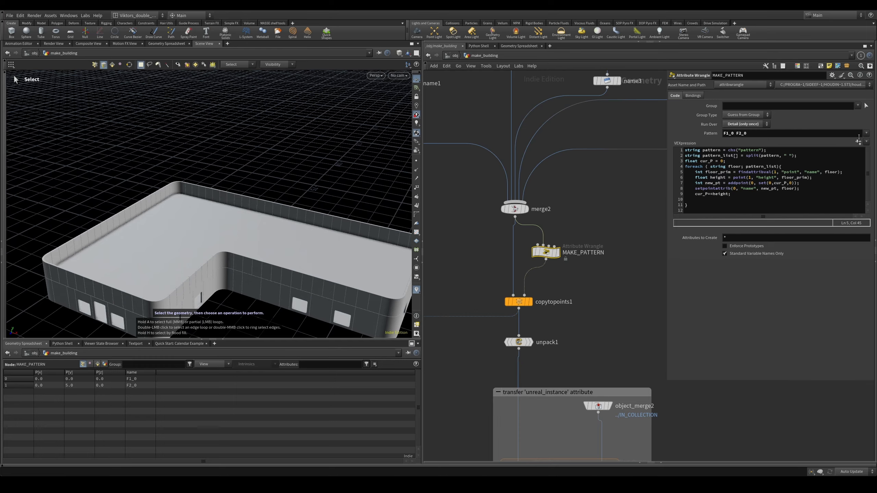
click(867, 134)
click(871, 149)
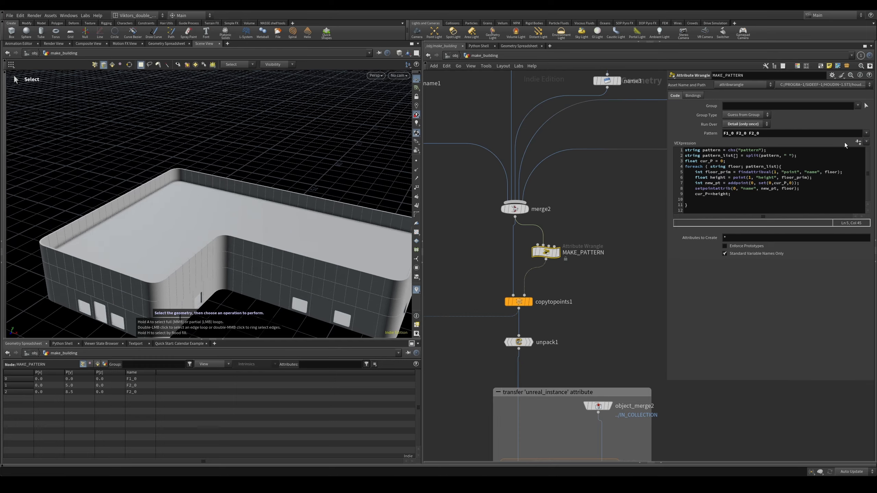
click(867, 134)
click(870, 156)
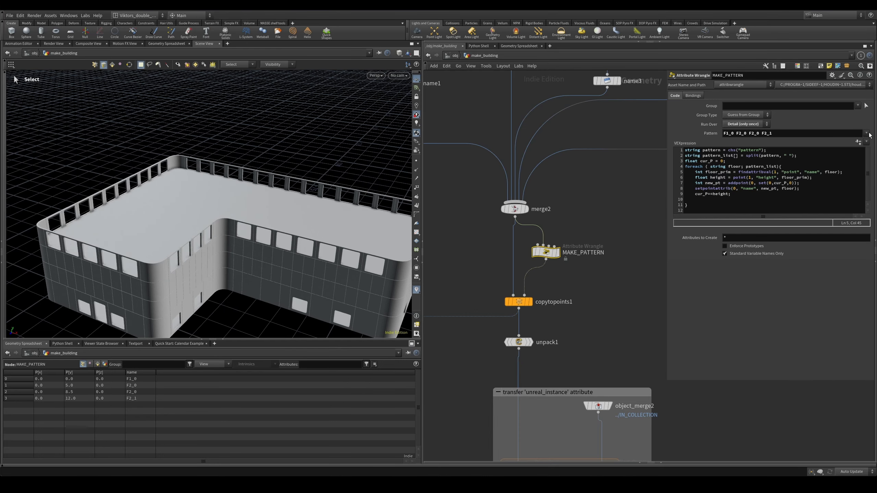
Step: Try a second F2_1 floor at the end of the pattern and remove it again
click(867, 133)
click(871, 156)
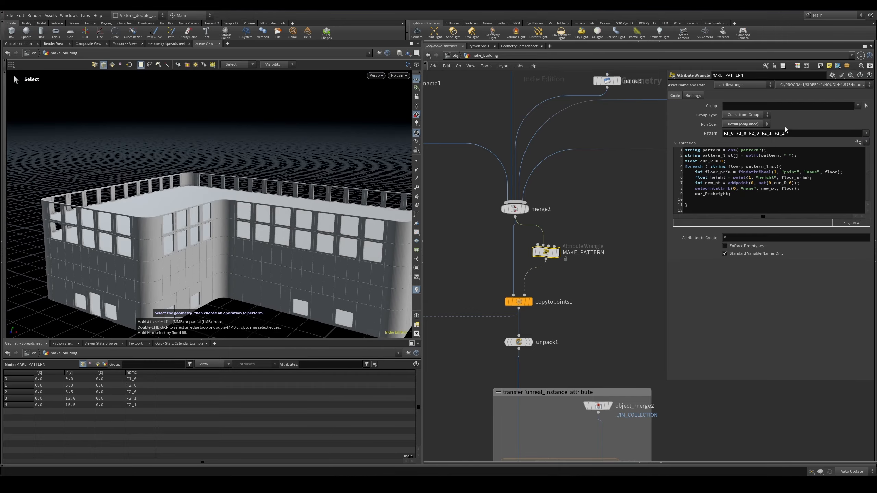
key(BackSpace)
key(Return)
Step: Append F2_2 and the TRIM_0 roof trim to complete the floor pattern
click(867, 133)
click(870, 163)
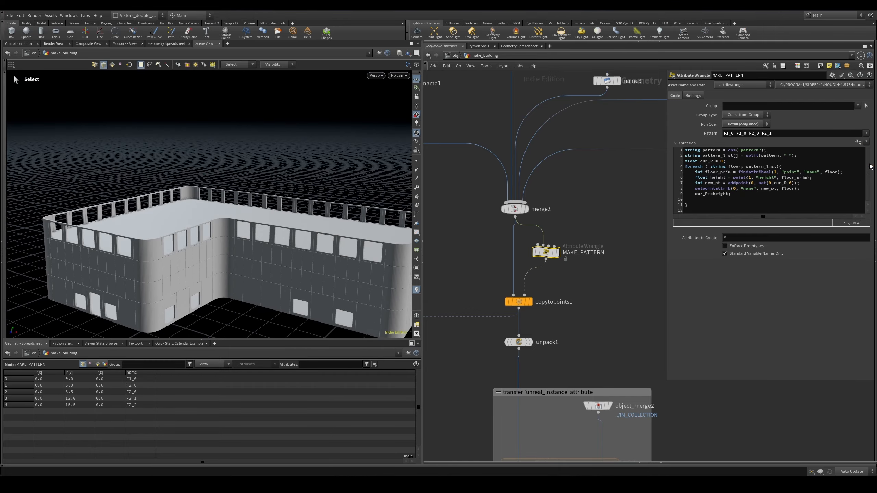
key(space)
drag(206, 220, 231, 249)
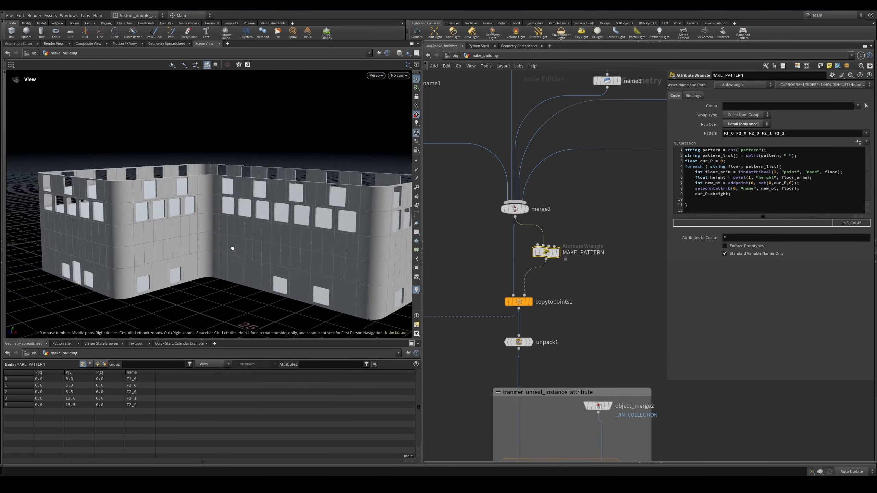
click(867, 134)
click(870, 170)
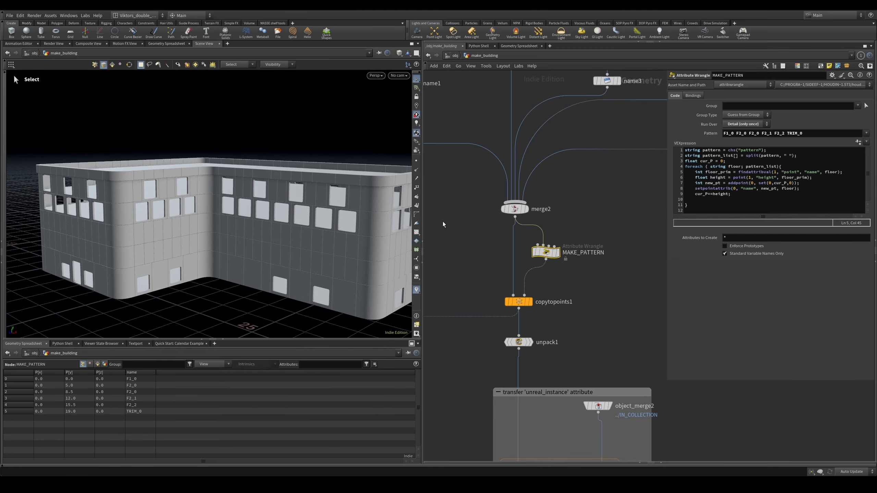
Step: Inspect the rebuilt building from another side and review the complete floor pattern in MAKE_PATTERN
key(space)
key(w)
mouse_move(340, 207)
mouse_down()
mouse_move(342, 238)
mouse_move(310, 197)
mouse_move(200, 185)
mouse_move(206, 204)
mouse_up()
key(w)
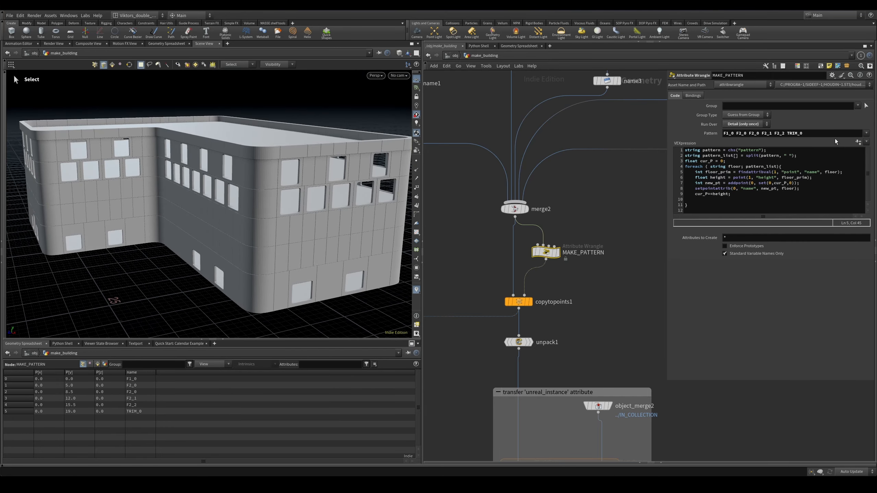
click(812, 132)
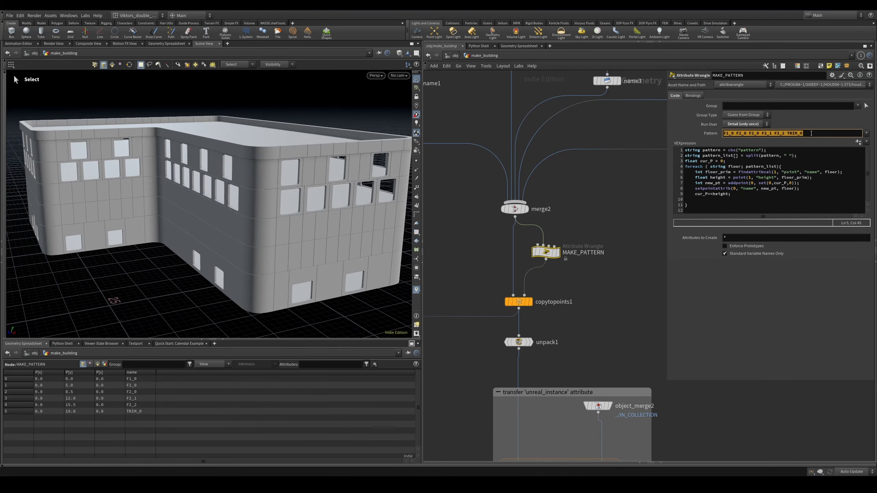
click(812, 133)
click(564, 209)
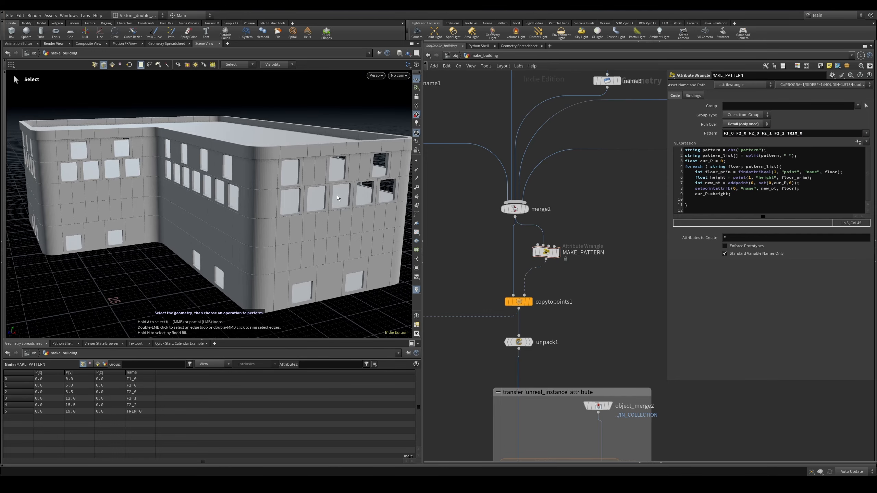
Step: Inspect the stacked building from several sides in both wireframe and shaded display
alt+drag(299, 188, 308, 202)
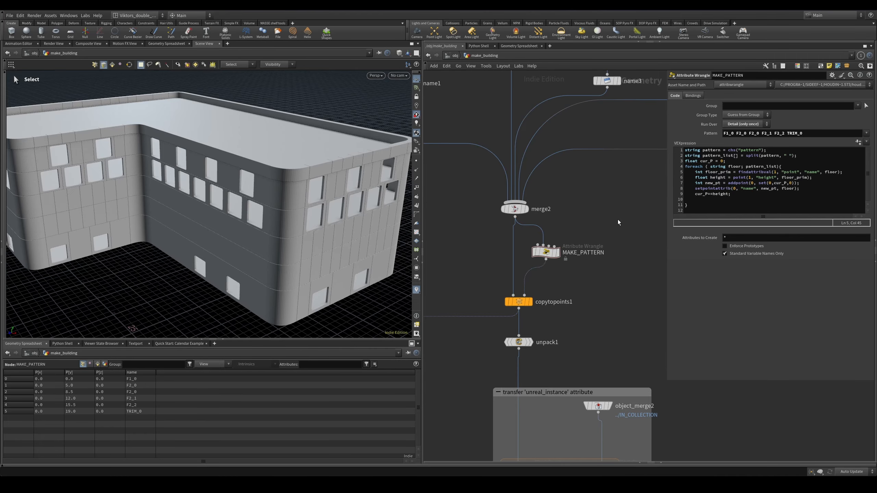
alt+drag(284, 210, 345, 186)
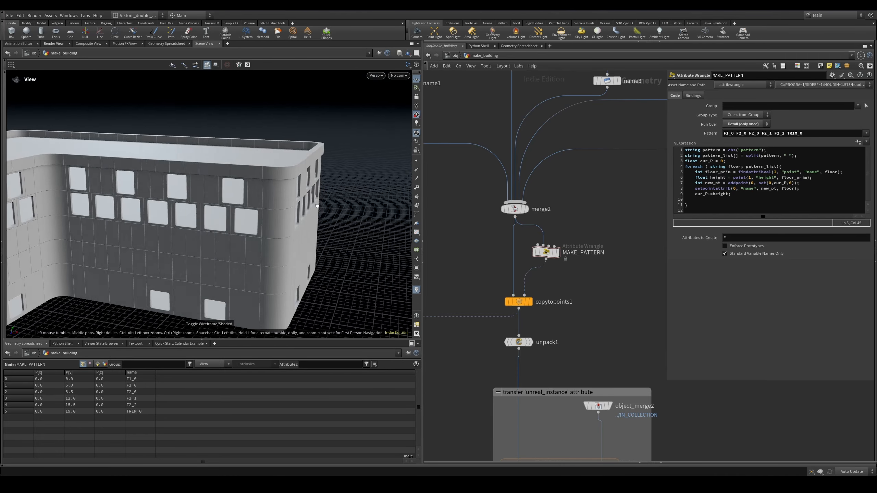
key(w)
alt+middle_drag(242, 231, 282, 224)
mouse_move(282, 225)
alt+mouse_down()
mouse_move(274, 233)
mouse_move(223, 198)
alt+mouse_up()
key(w)
alt+right_drag(223, 198, 255, 207)
key(w)
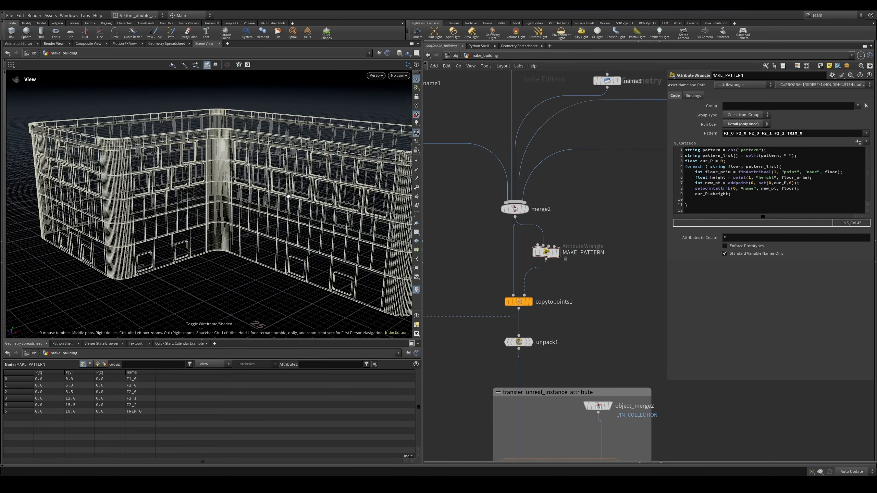
key(w)
Step: Open MAKE_PATTERN's parameter interface for editing and review the Pattern parameter's channels and Python menu script
middle_drag(563, 268, 549, 287)
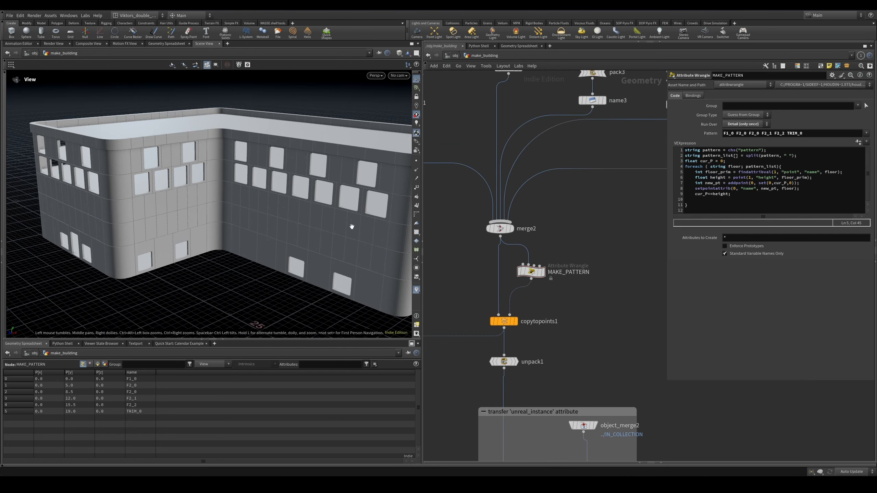
scroll(565, 219, down, 3)
scroll(590, 271, down, 3)
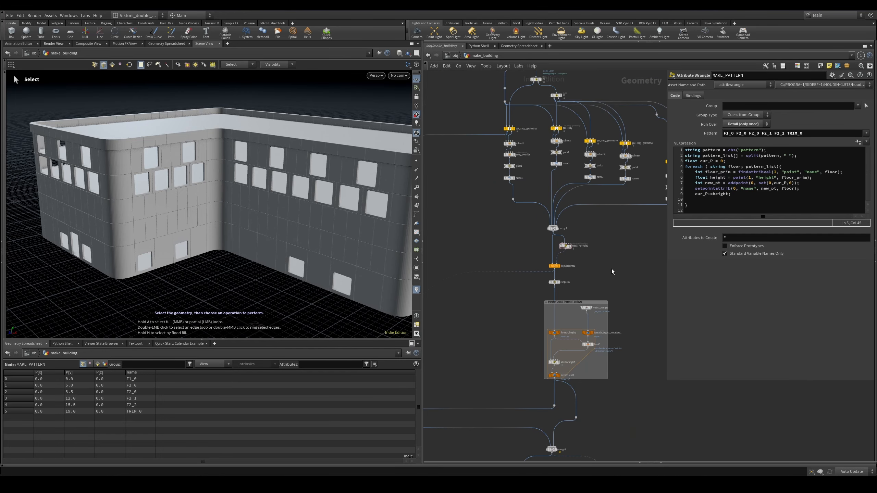
scroll(617, 271, up, 3)
middle_drag(617, 270, 642, 270)
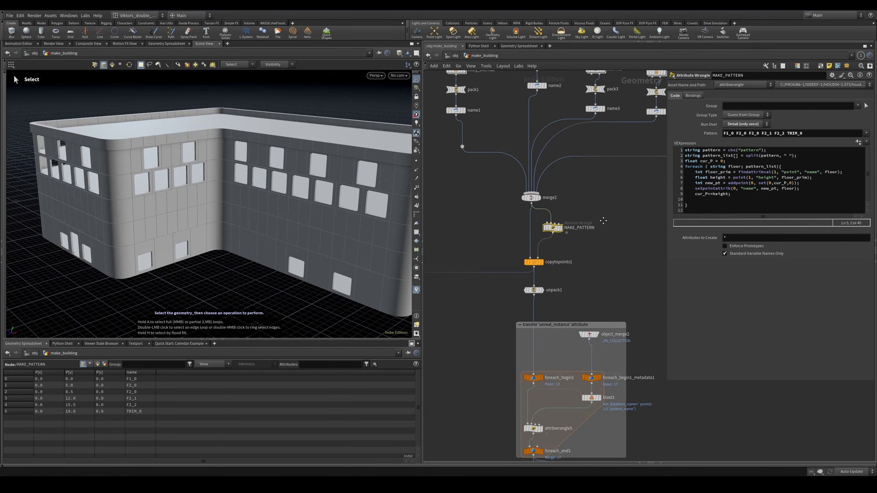
middle_drag(591, 199, 588, 230)
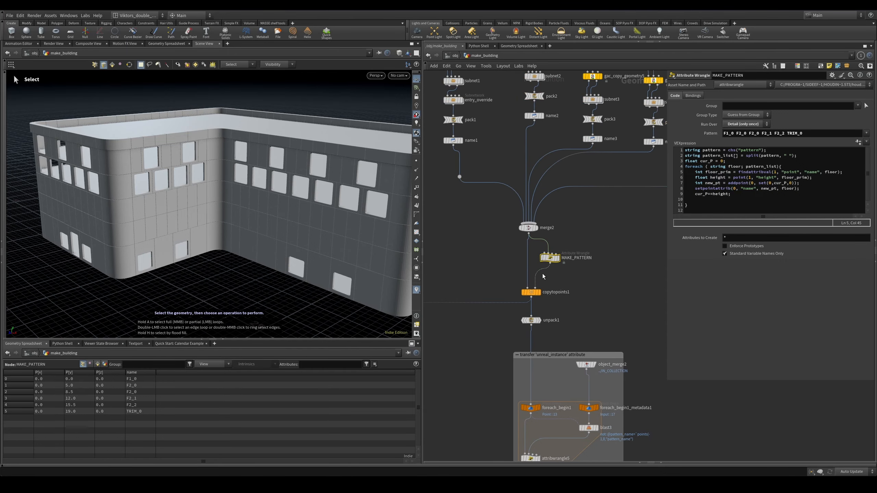
click(833, 75)
click(852, 124)
drag(461, 125, 557, 115)
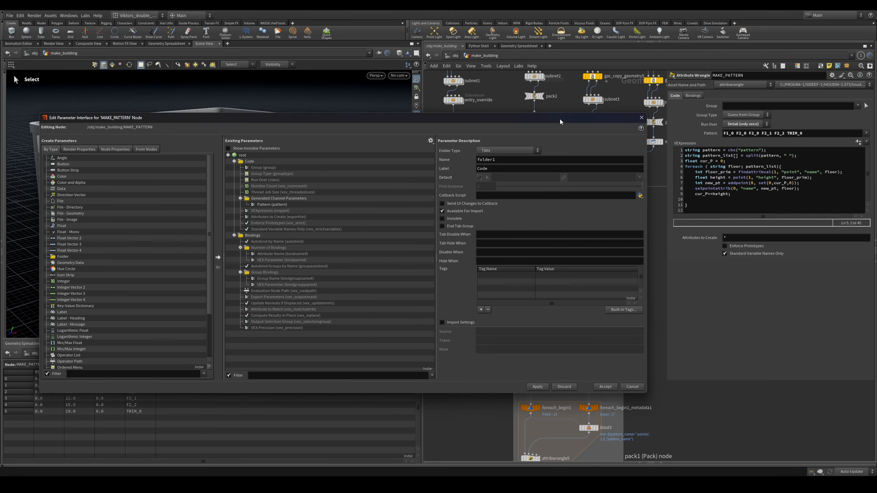
click(272, 205)
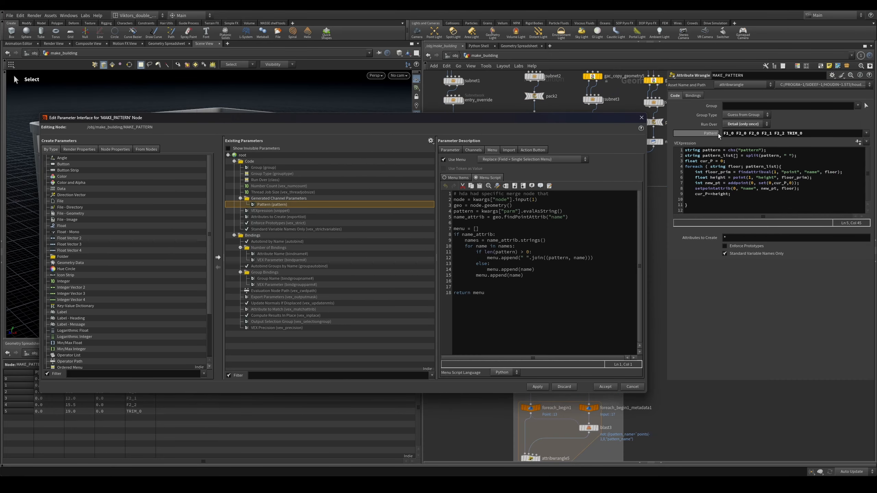
click(473, 150)
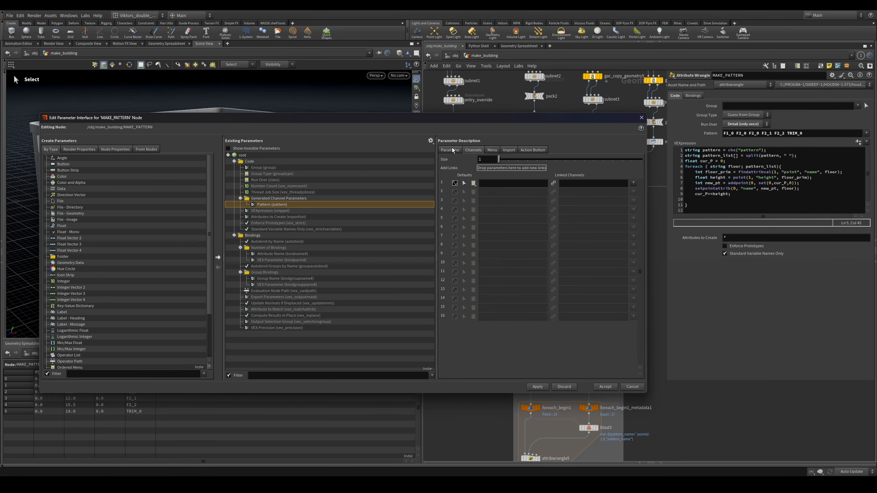
click(492, 150)
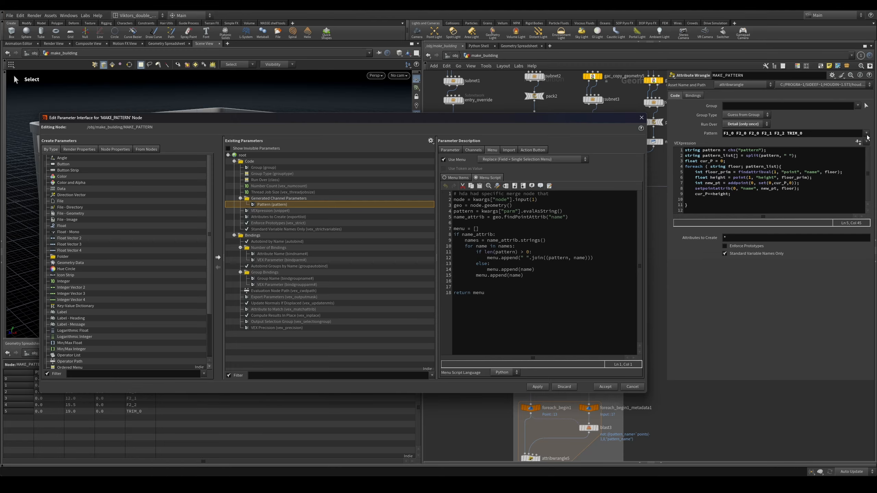
Step: Show the floor names offered for the Pattern parameter, highlight the current pattern and close the parameter interface
click(867, 134)
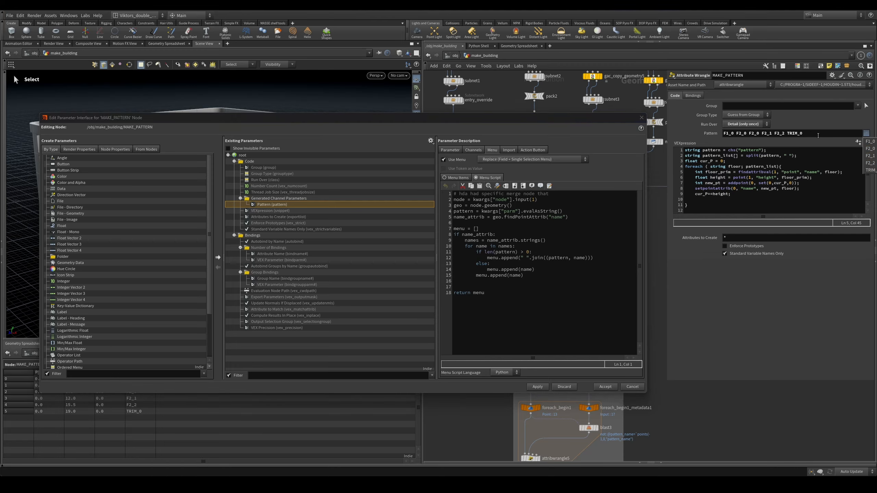
click(809, 143)
drag(818, 133, 761, 125)
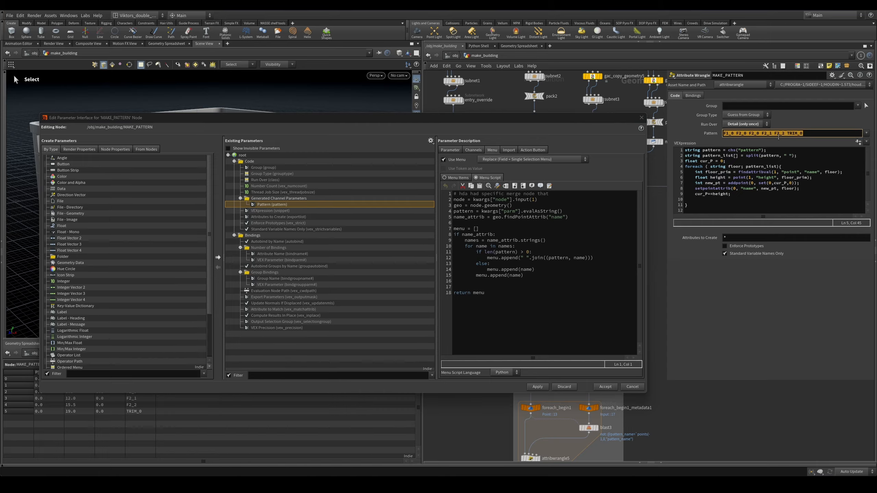
click(819, 134)
click(642, 117)
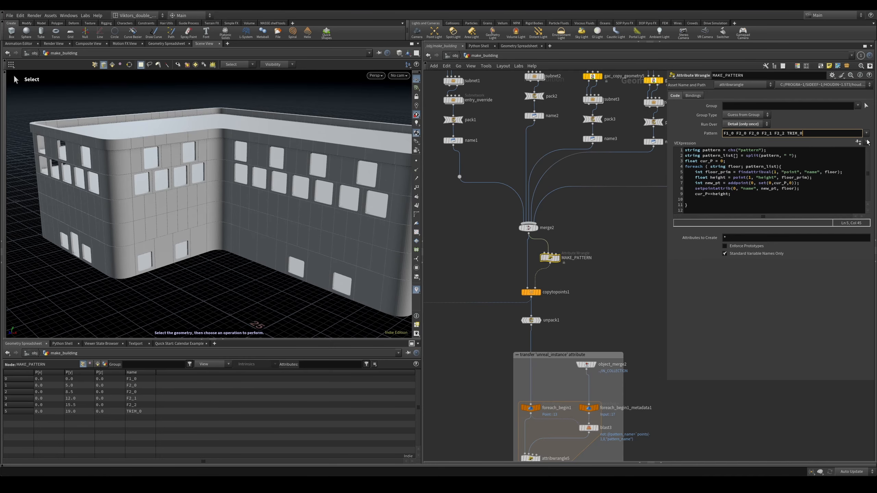
Step: Try adding F2_1 after TRIM_0 in the floor pattern, inspect the building and remove both entries
click(867, 134)
click(869, 156)
alt+right_drag(255, 129, 210, 151)
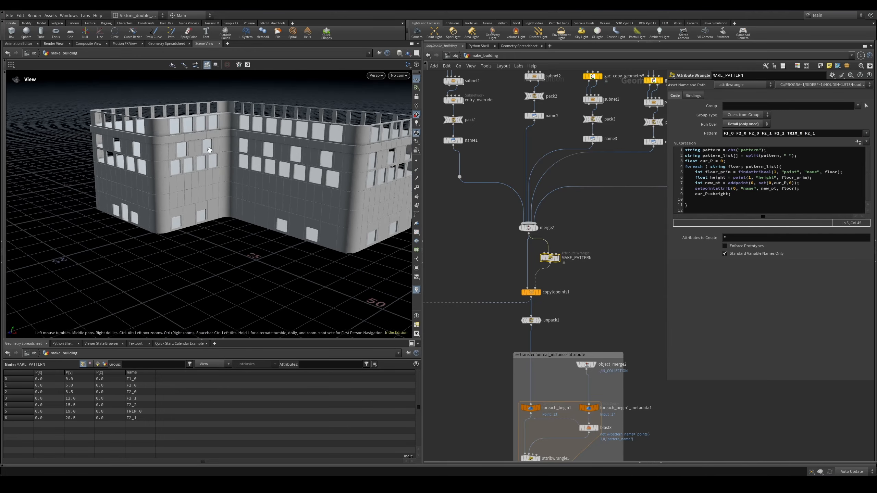
alt+drag(210, 150, 224, 160)
drag(829, 137, 787, 135)
key(BackSpace)
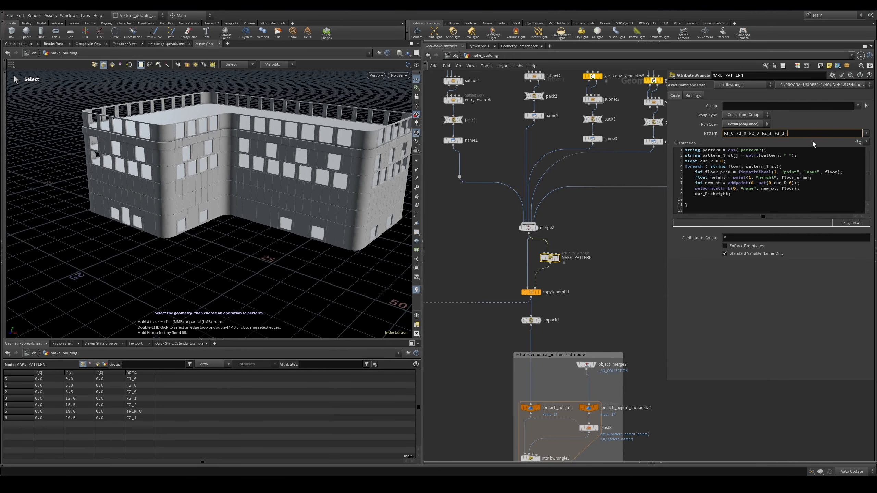
Step: Append a second F2_2 floor and the TRIM_0 roof trim to the floor pattern
click(866, 133)
click(870, 163)
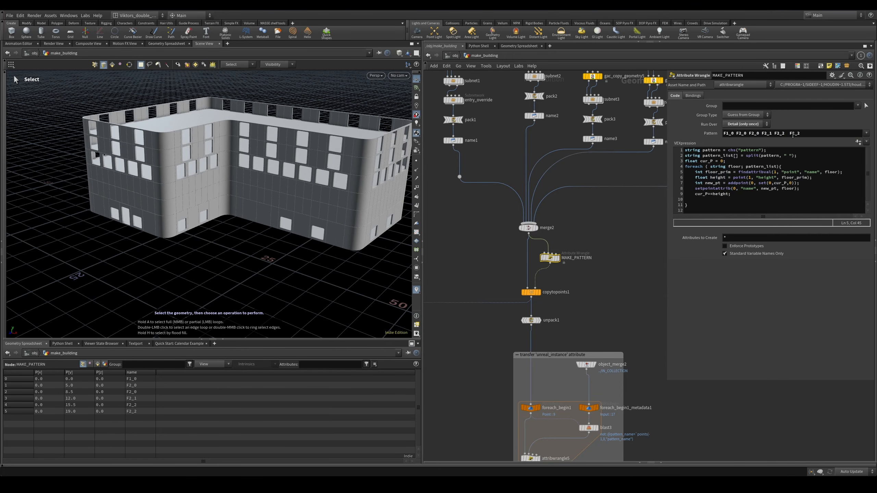
drag(791, 136, 698, 137)
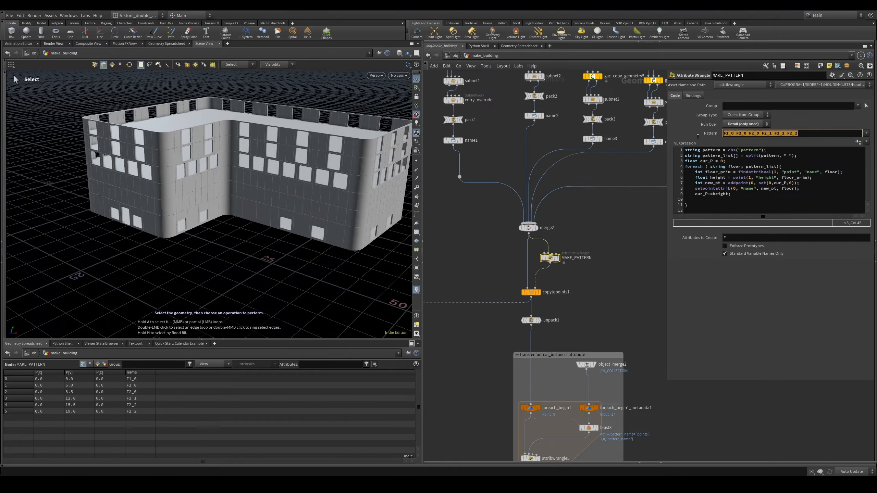
click(866, 133)
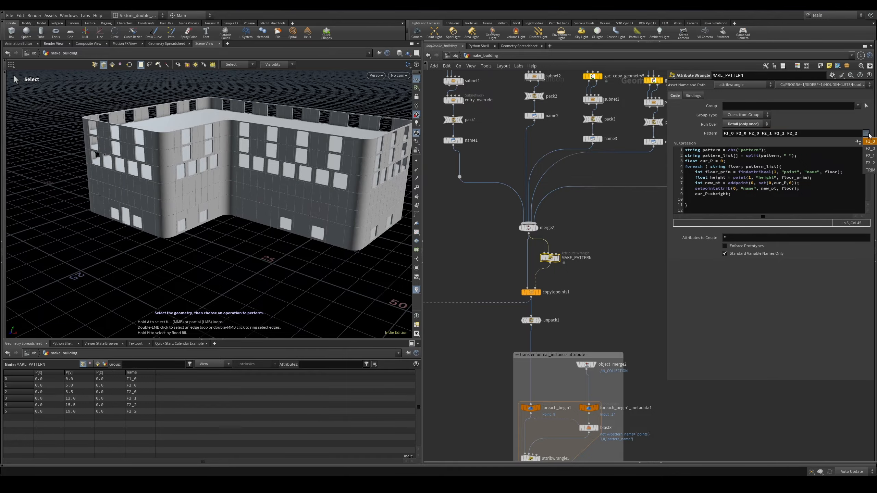
click(870, 171)
key(Escape)
drag(339, 153, 342, 138)
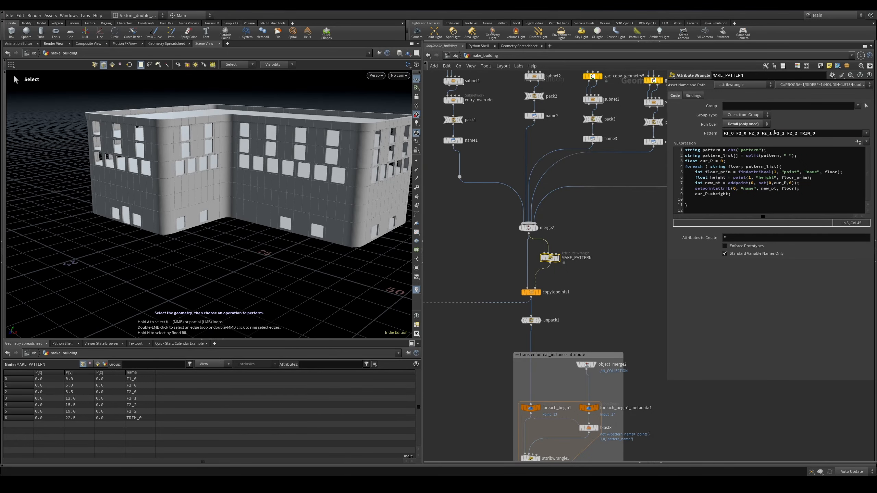
Step: Reopen MAKE_PATTERN's parameter interface, highlight the Pattern parameter's menu script and close the interface
click(833, 75)
click(849, 124)
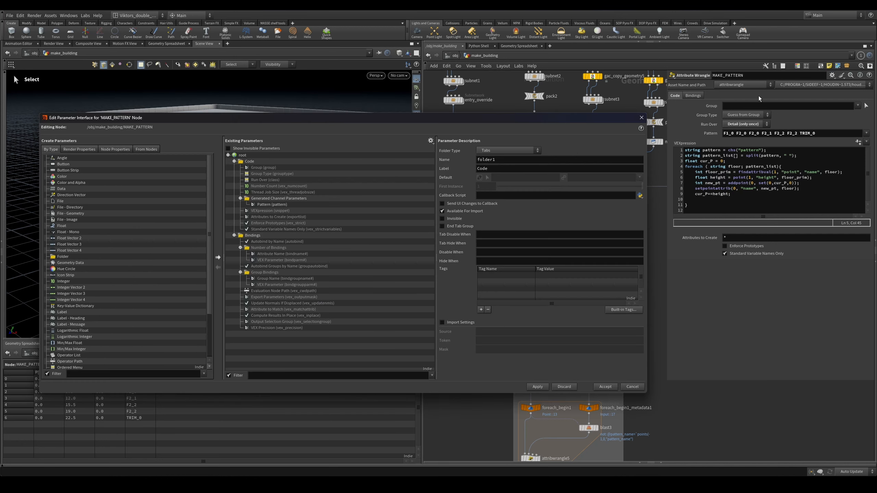
click(290, 205)
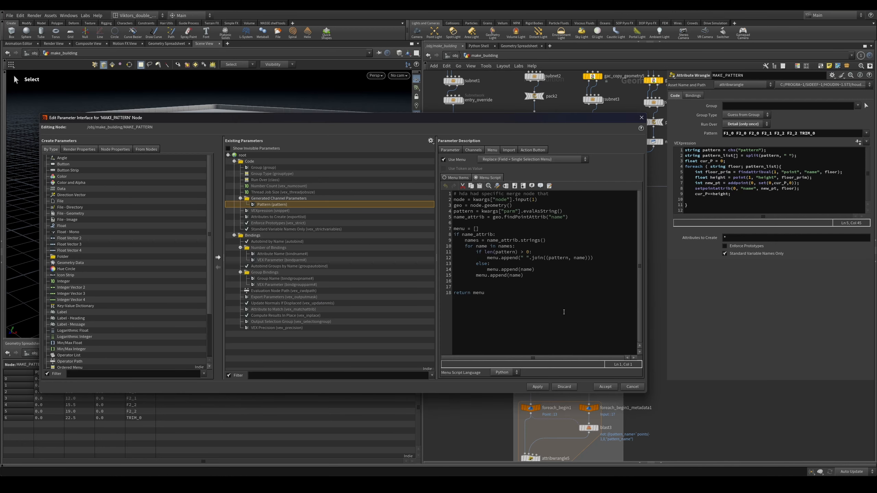
drag(564, 311, 414, 182)
click(537, 259)
click(642, 117)
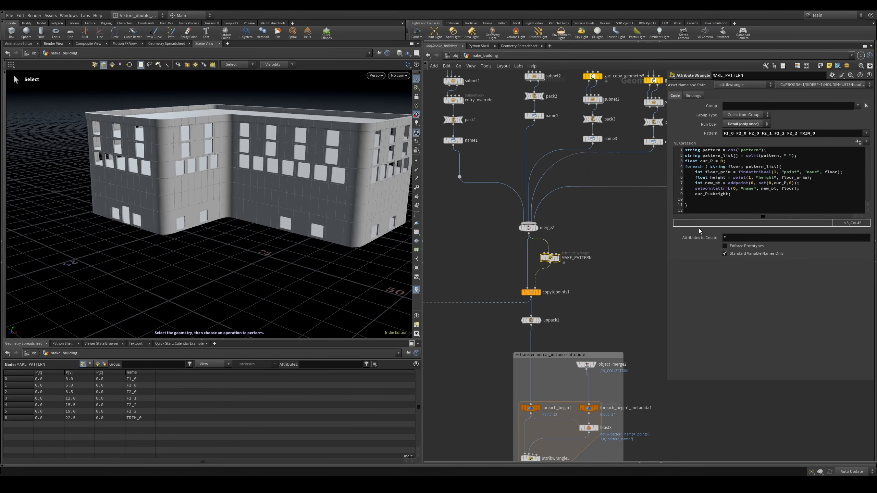
Step: Remove the second F2_2 from the floor pattern, leaving TRIM_0 as the last entry
click(796, 133)
key(BackSpace)
key(BackSpace)
key(BackSpace)
key(BackSpace)
key(BackSpace)
key(Return)
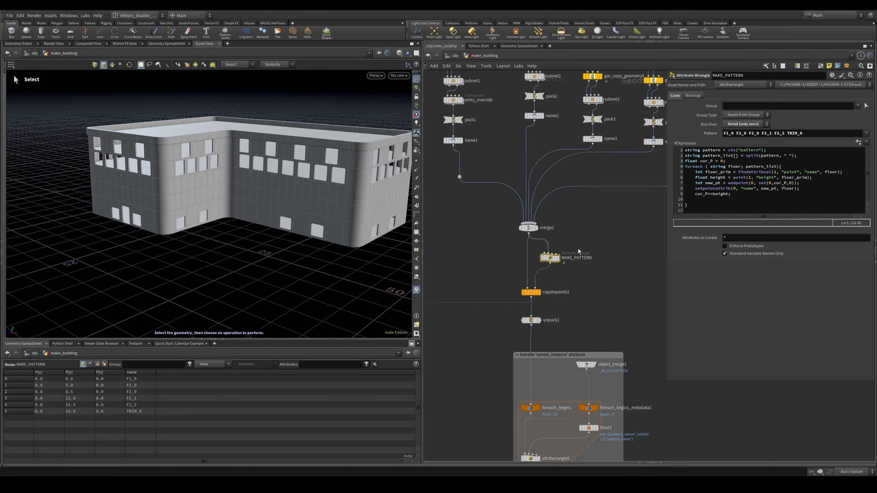
Step: Open MAKE_PATTERN's VEX expression in Visual Studio Code as the external editor
scroll(602, 247, up, 2)
right_click(723, 181)
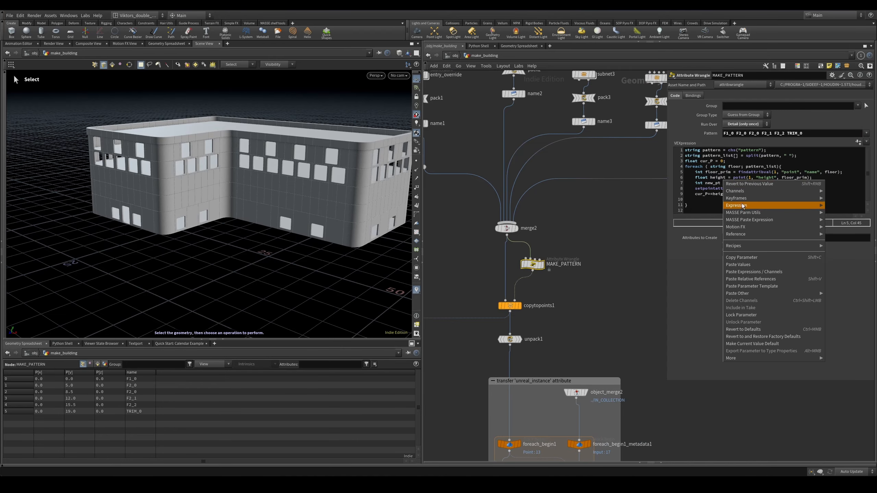
mouse_move(774, 227)
click(850, 345)
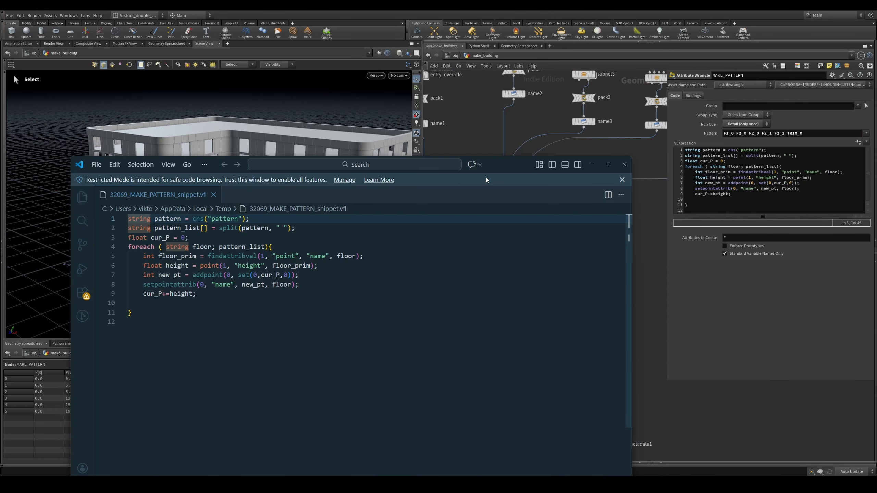
drag(506, 166, 625, 156)
Step: Review how the snippet reads and splits the pattern string, loops over pattern_list and uses cur_P
click(374, 229)
double_click(344, 212)
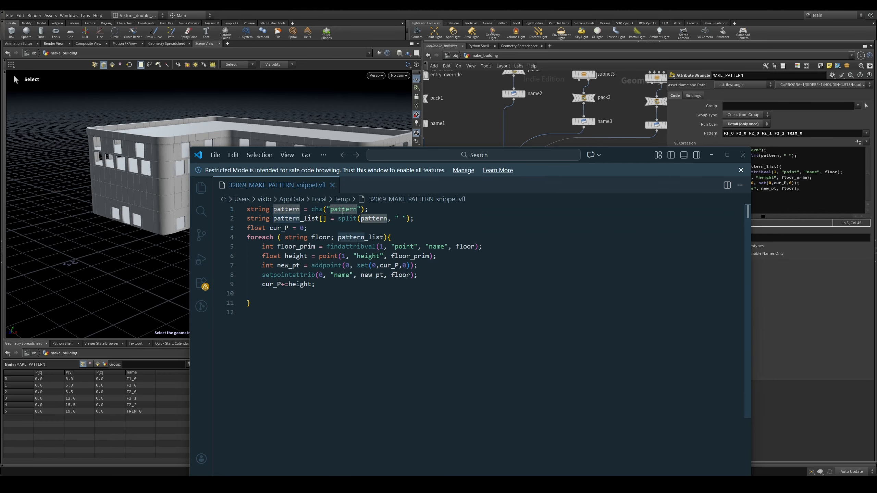
click(357, 238)
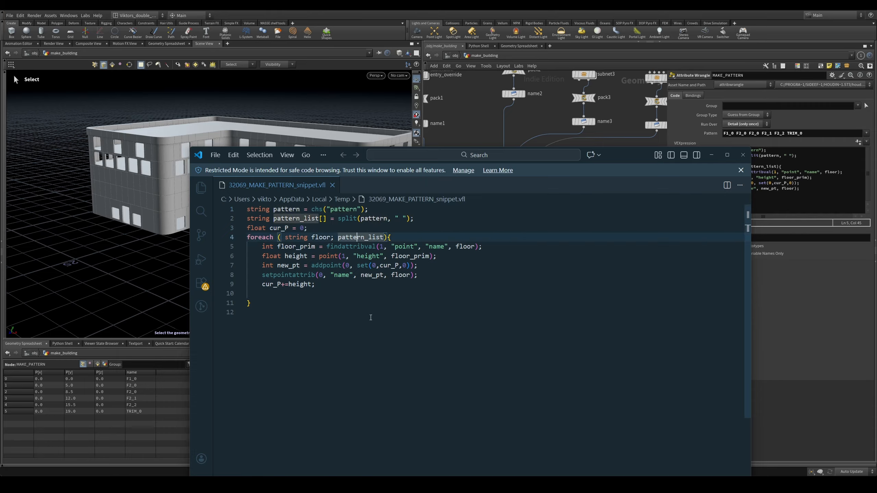
click(391, 315)
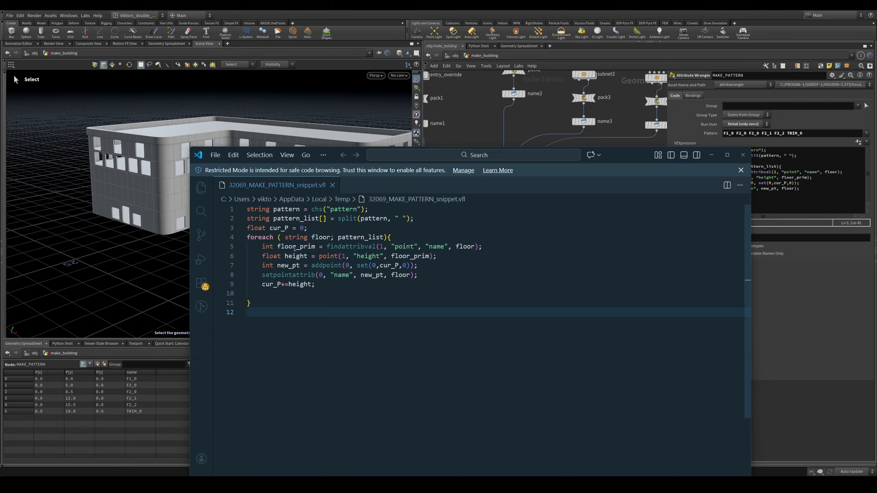
double_click(278, 230)
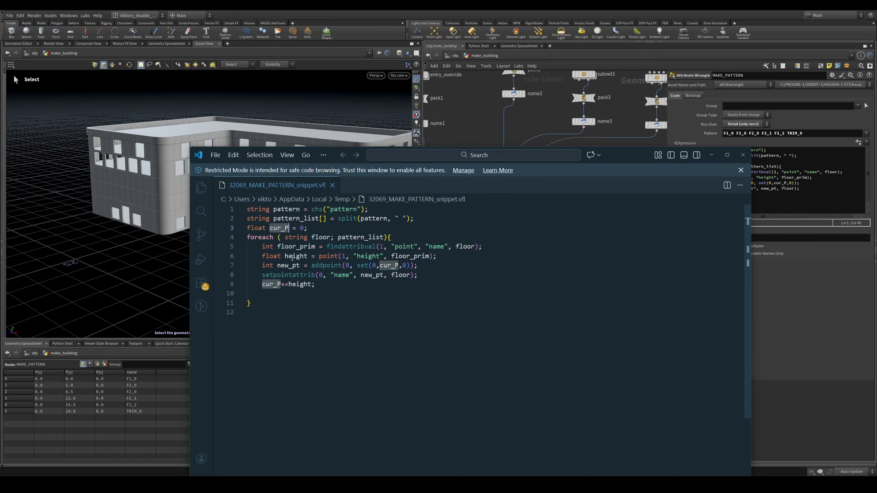
click(315, 230)
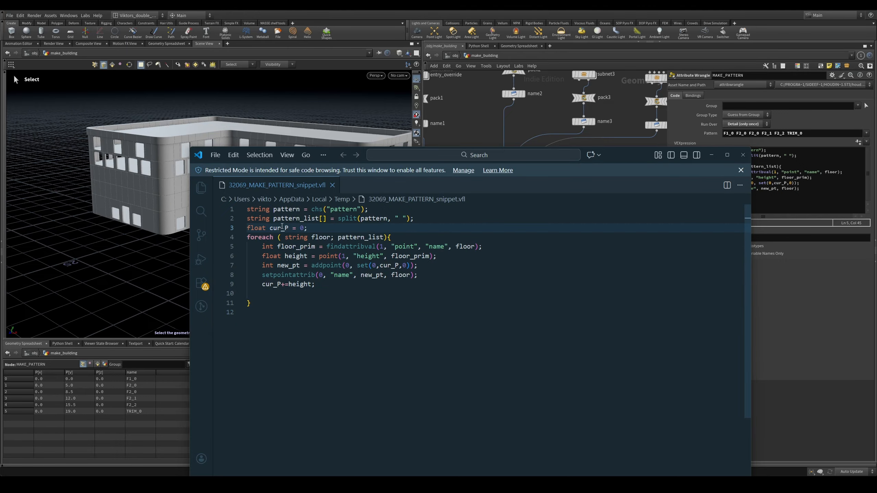
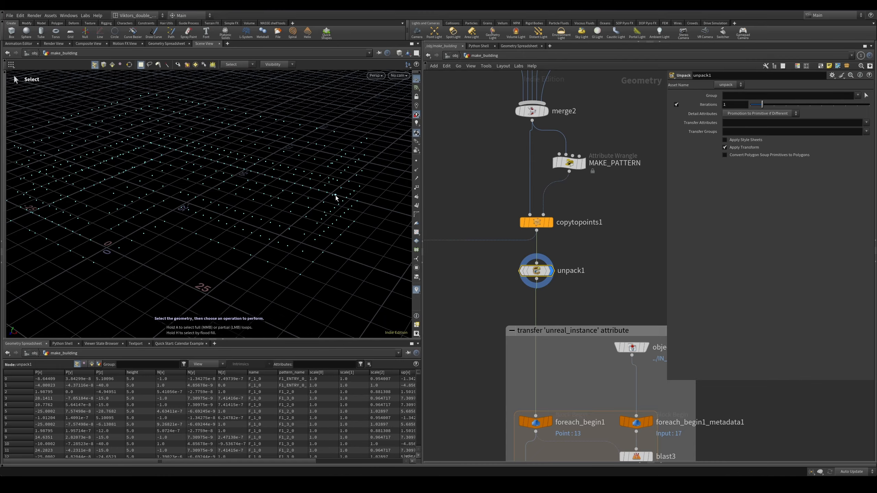
Step: Examine the unpacked points of unpack1 and their attributes in the viewport and the geometry spreadsheet
scroll(474, 155, down, 4)
middle_drag(483, 329, 476, 287)
scroll(474, 155, up, 3)
key(Escape)
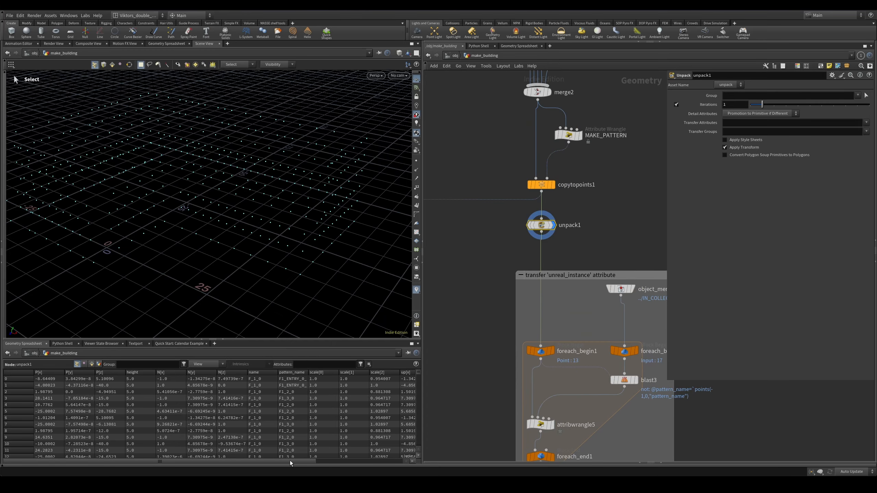
drag(299, 461, 386, 470)
alt+drag(339, 244, 268, 201)
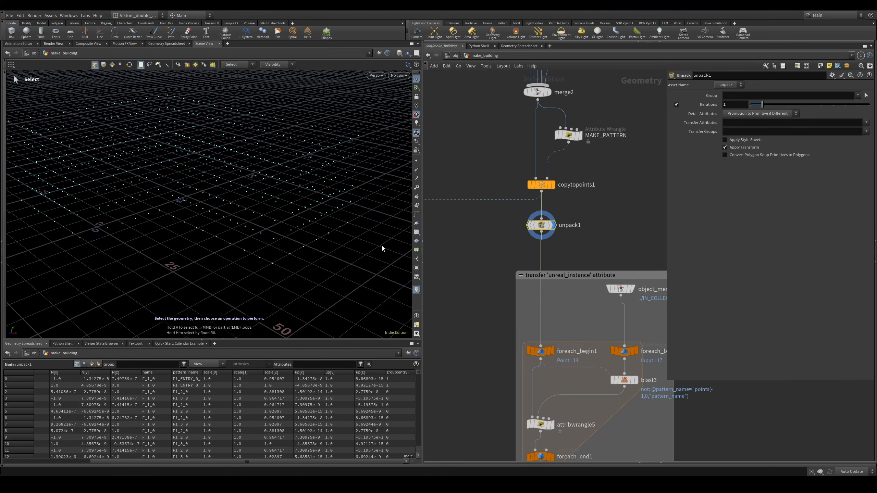
Step: Display foreach_end1 and check pattern_name as its piece attribute for the loop
middle_drag(479, 345, 484, 247)
click(547, 358)
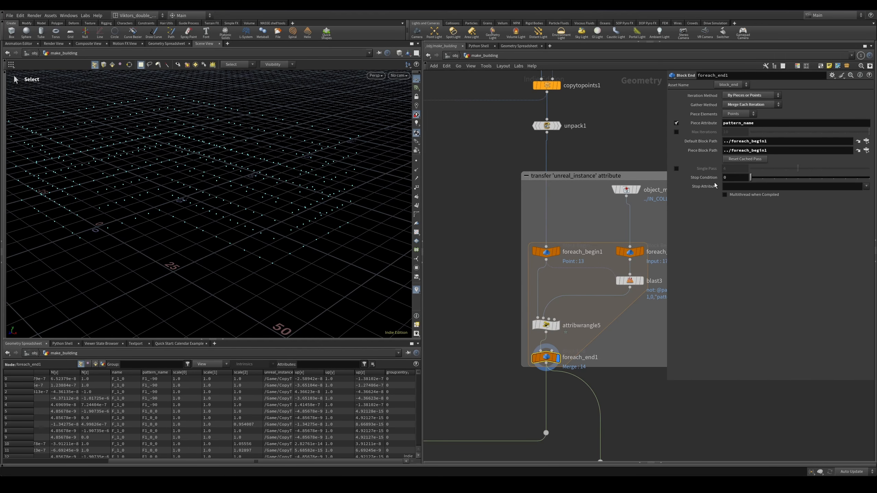
middle_drag(622, 144, 611, 142)
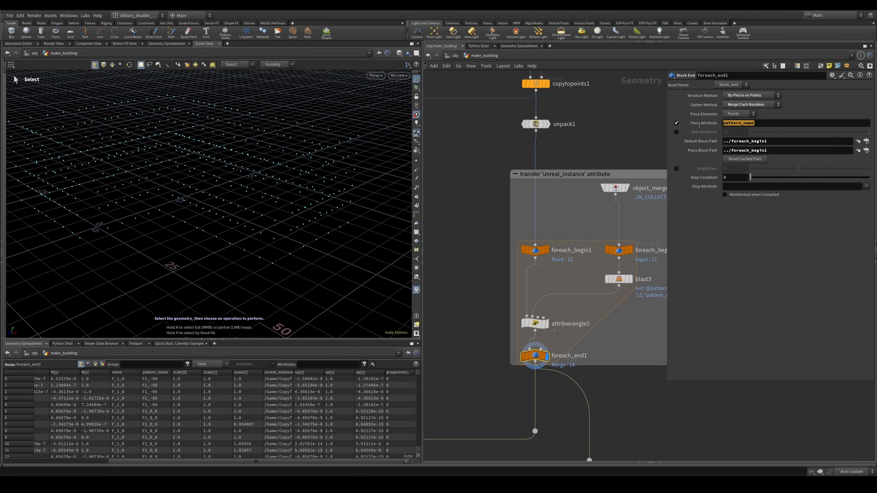
Step: Display object_merge2's ../IN_COLLECTION geometry and examine the stacked modules in shaded view
click(627, 188)
key(space+g)
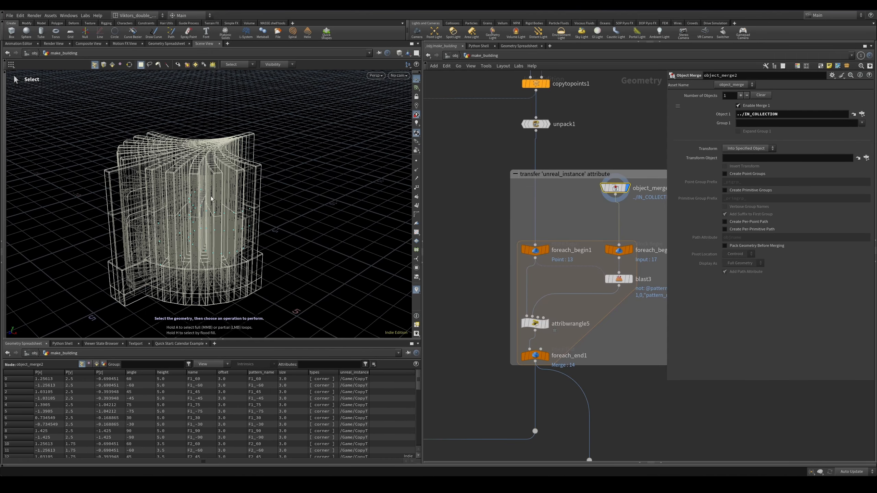
key(w)
alt+drag(211, 199, 187, 215)
middle_drag(617, 214, 551, 210)
scroll(605, 262, up, 1)
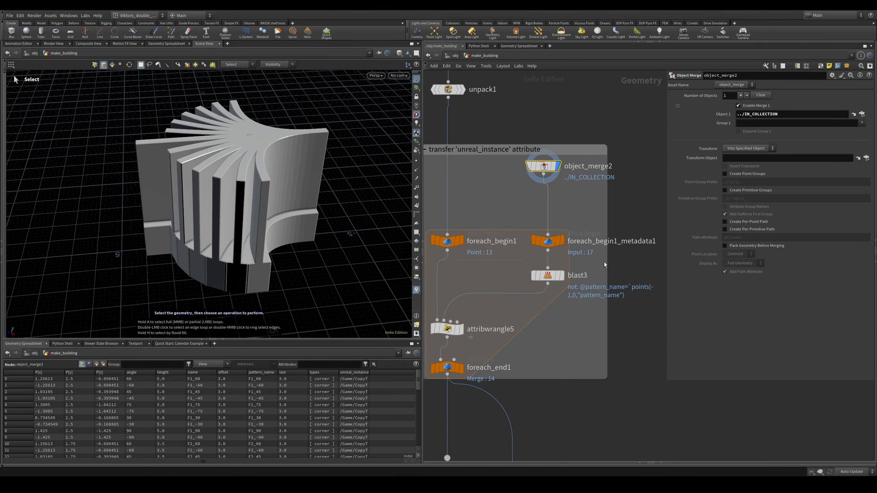
Step: Inspect the module that blast3 keeps by pattern_name and the matching point in foreach_begin1
click(561, 276)
key(space+g)
alt+drag(270, 207, 251, 197)
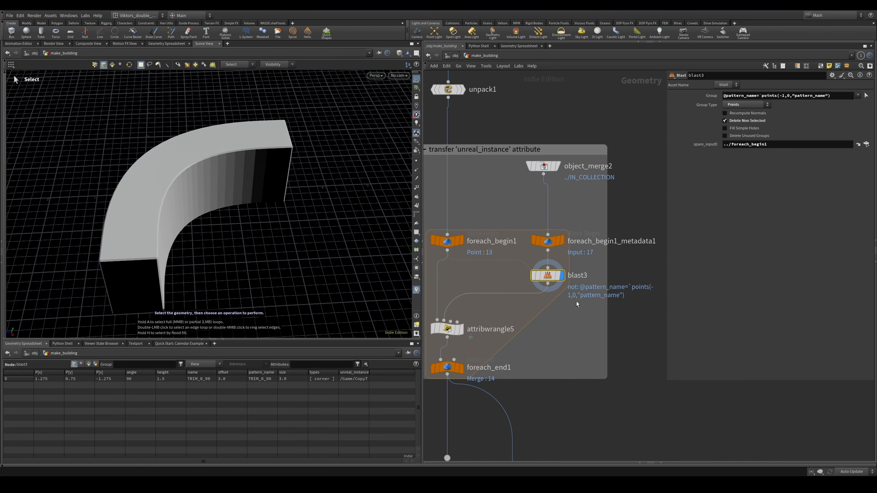
middle_drag(567, 286, 600, 281)
click(495, 237)
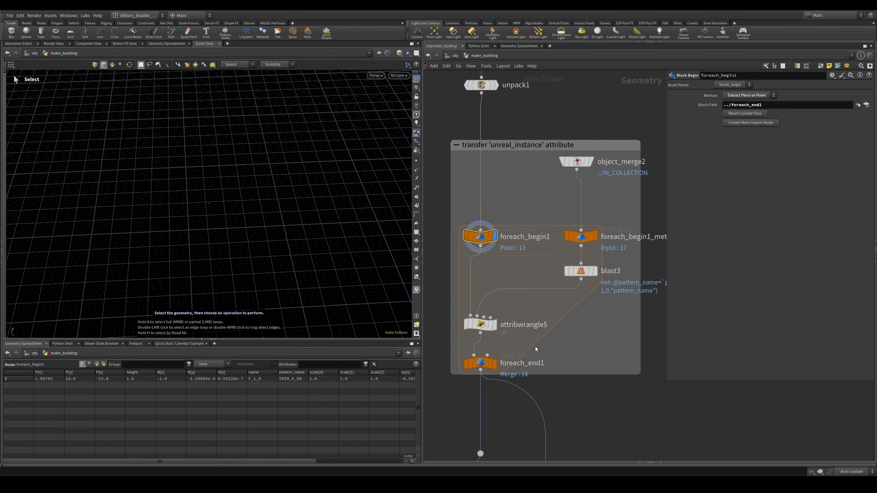
Step: Limit foreach_end1 to a single pass at iteration 1 and display foreach_begin1's points
click(492, 363)
click(676, 168)
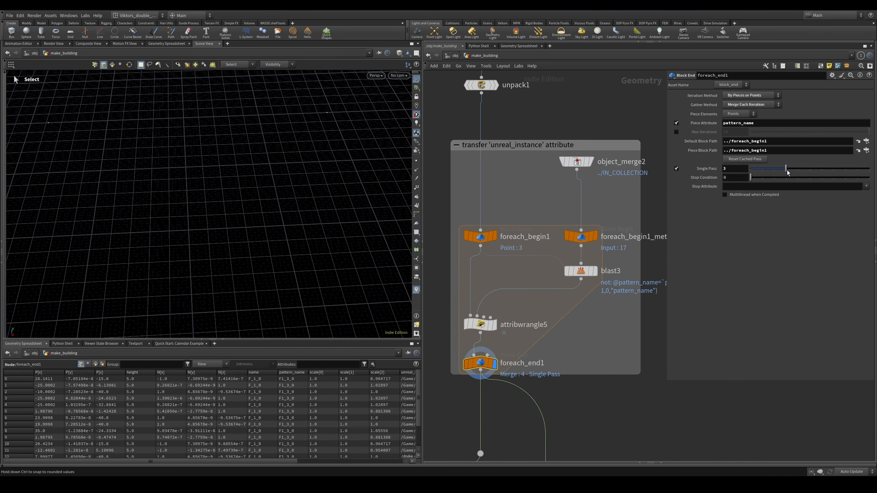
click(484, 241)
click(494, 239)
alt+drag(257, 202, 281, 222)
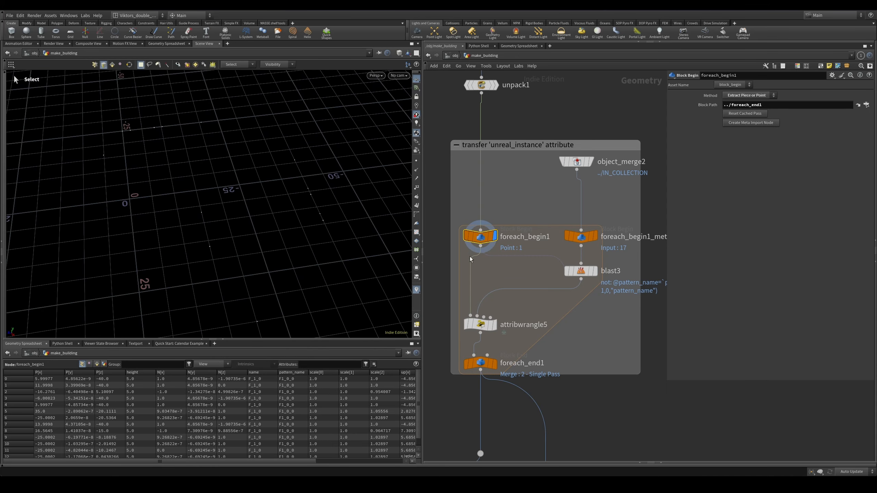
Step: Display blast3 and examine the single F1_0_0 module it keeps for this pass
click(573, 270)
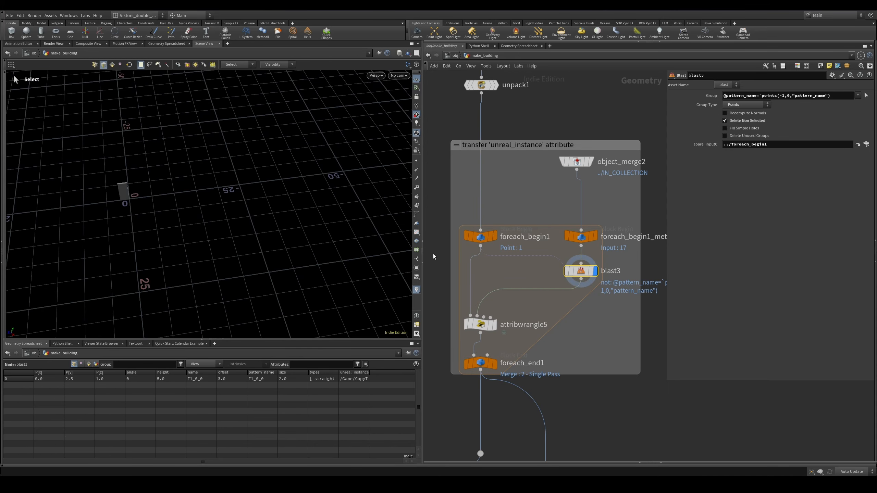
key(space+g)
key(w)
key(w)
mouse_move(329, 225)
alt+mouse_down()
mouse_move(352, 232)
mouse_move(392, 212)
alt+mouse_up()
key(w)
key(w)
middle_drag(558, 288, 576, 273)
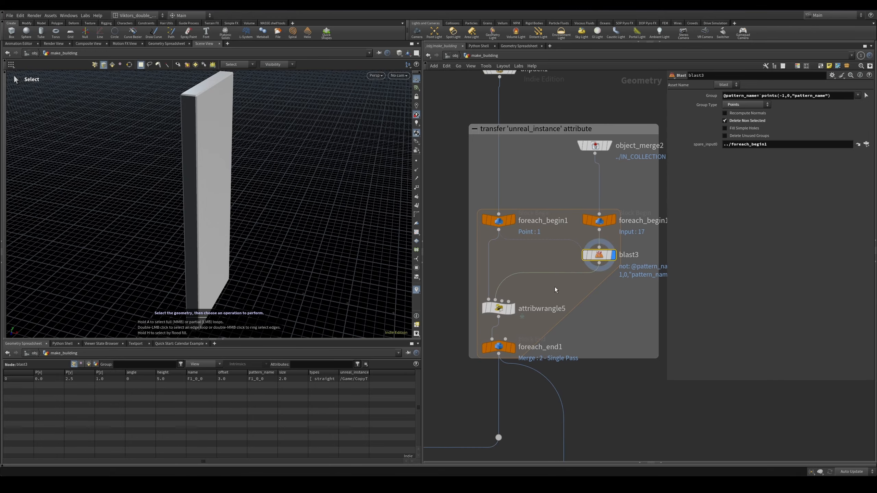
Step: Review attribwrangle5's unreal_instance expression and display foreach_end1's points with Single Pass off
click(498, 308)
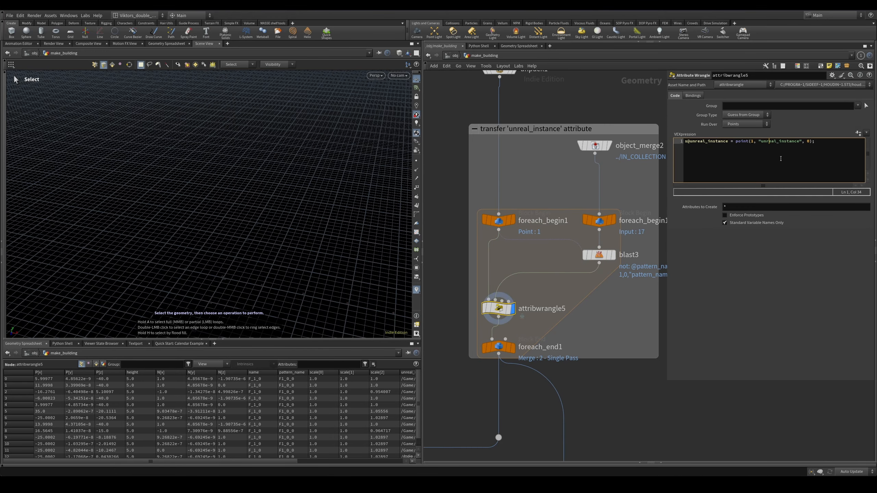
click(508, 346)
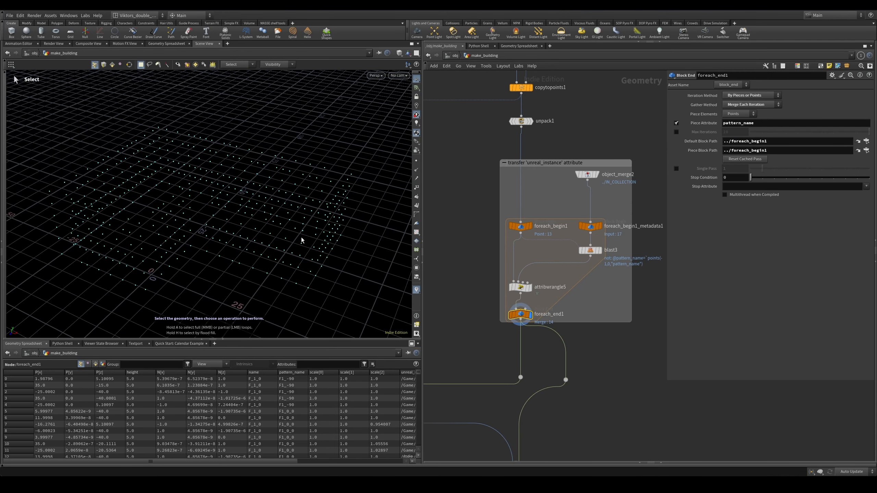
alt+drag(301, 240, 272, 219)
scroll(565, 284, up, 2)
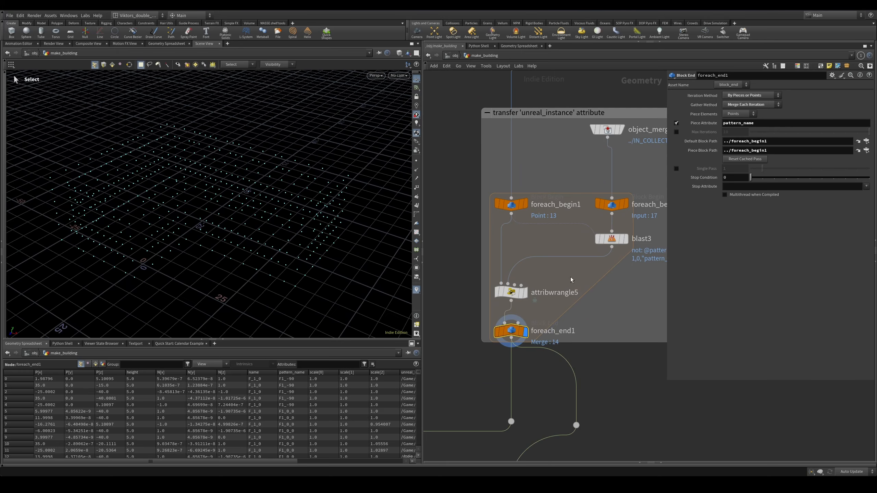
Step: Follow the network down to the houdini instance box and display quickmaterial1
drag(567, 270, 519, 299)
key(r)
drag(611, 327, 512, 350)
scroll(552, 420, down, 4)
middle_drag(569, 436, 568, 278)
middle_drag(578, 321, 558, 263)
scroll(607, 311, up, 2)
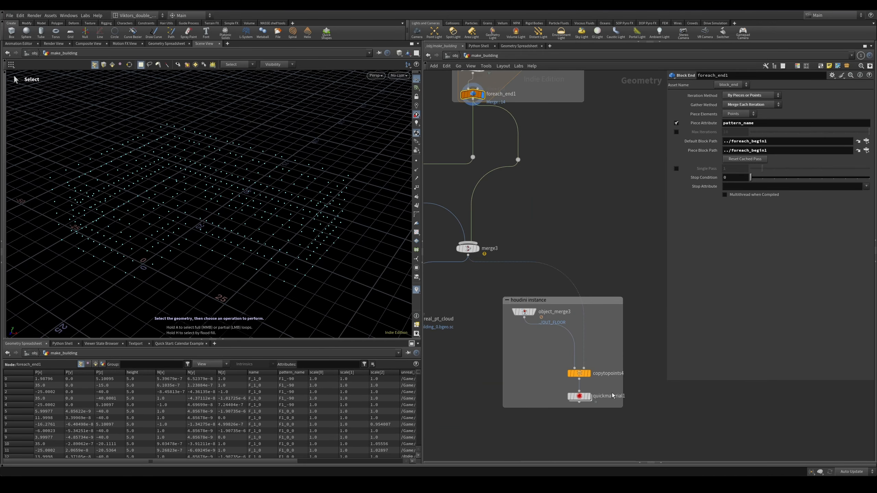
drag(605, 421, 539, 386)
key(r)
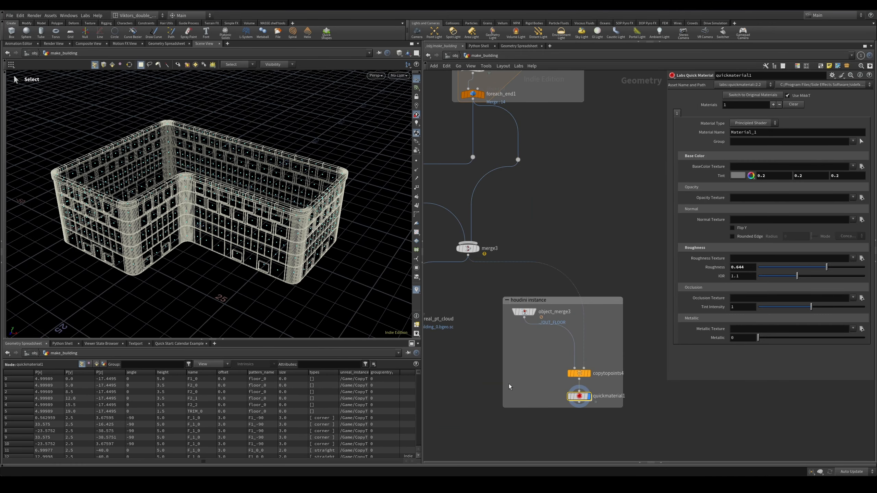
Step: Show the assembled building in shaded view and examine its facade and roof
key(w)
mouse_move(252, 221)
alt+mouse_down()
mouse_move(278, 200)
mouse_move(282, 218)
alt+mouse_up()
key(w)
key(w)
key(s)
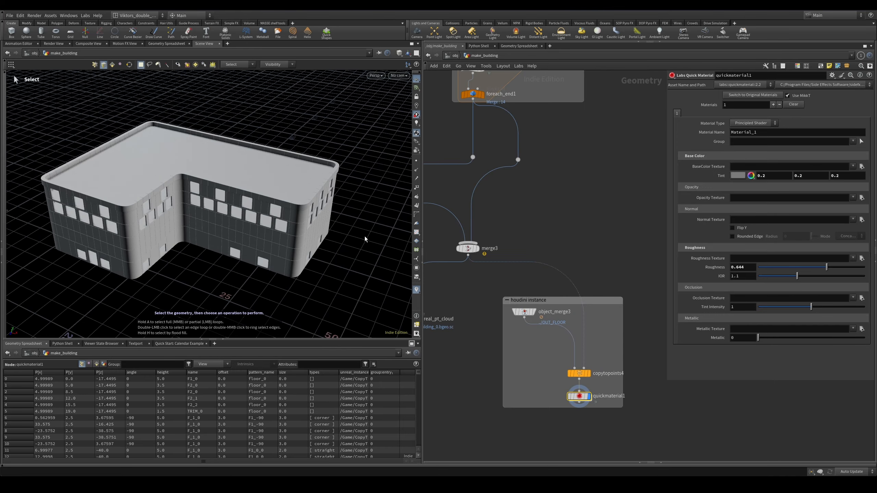
Step: Return to the start of the network and display the whole IN_COLLECTION module set
scroll(512, 207, down, 3)
middle_drag(542, 176, 618, 285)
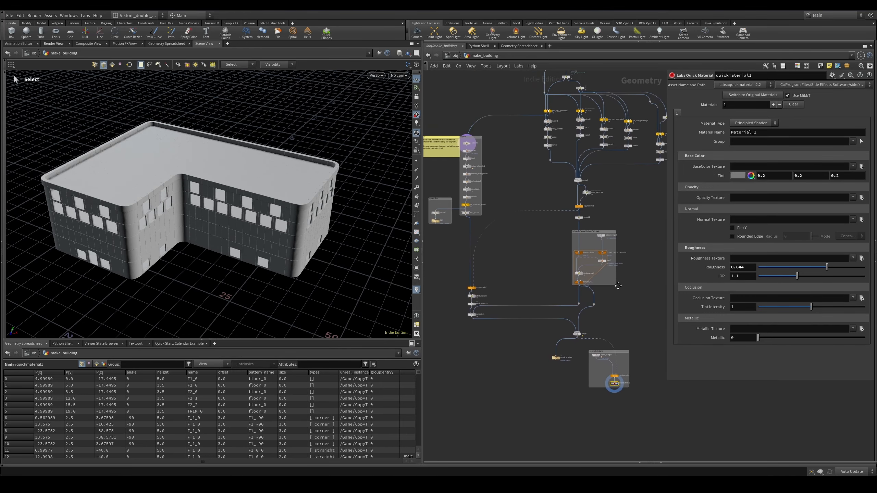
scroll(536, 155, up, 3)
scroll(537, 156, down, 1)
middle_drag(538, 156, 570, 275)
scroll(629, 147, up, 3)
drag(636, 130, 605, 154)
key(r)
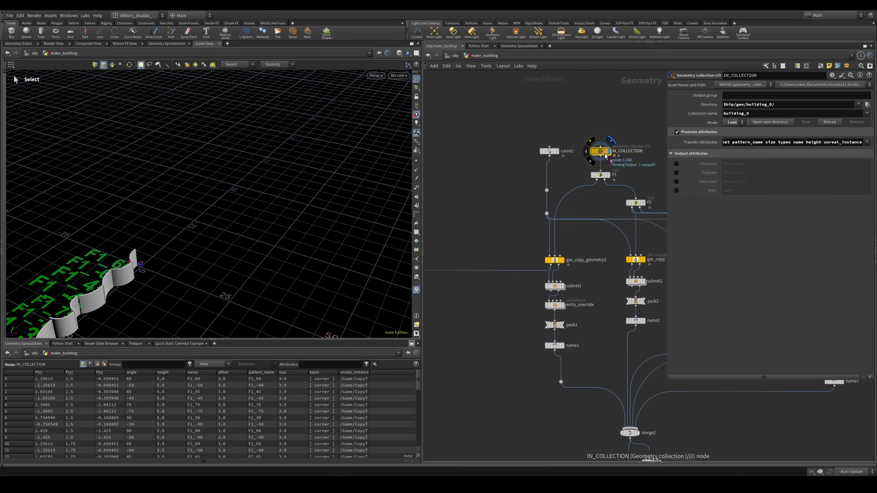
key(space)
key(space+g)
Step: Examine the row of F1, F2 and TRIM modules and their name labels in the viewport
key(w)
drag(257, 188, 266, 208)
key(w)
right_drag(266, 208, 333, 141)
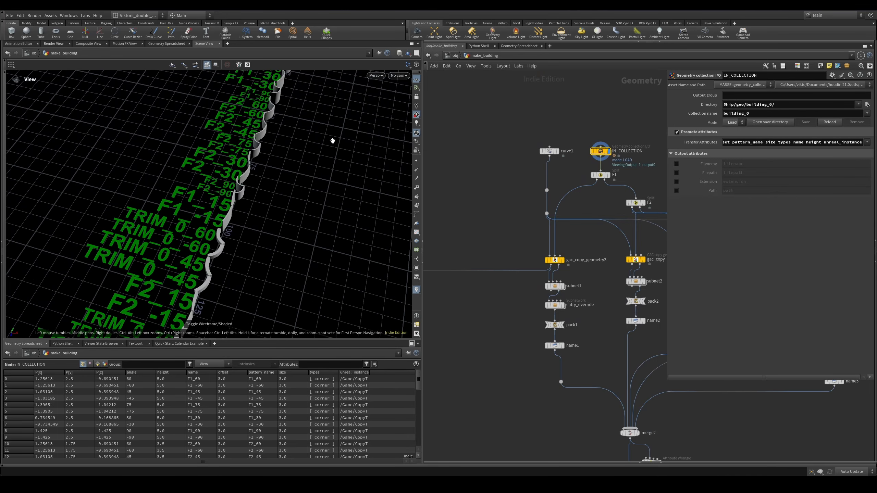
drag(333, 141, 264, 159)
right_drag(264, 158, 194, 233)
mouse_move(193, 233)
mouse_down()
mouse_move(273, 239)
mouse_move(209, 206)
mouse_up()
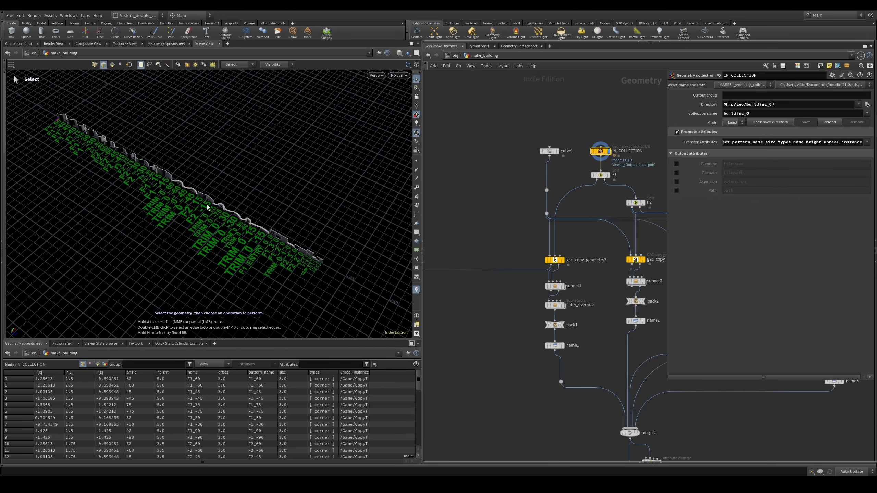
right_drag(209, 206, 276, 170)
drag(276, 170, 252, 195)
middle_drag(252, 195, 198, 184)
drag(198, 184, 192, 196)
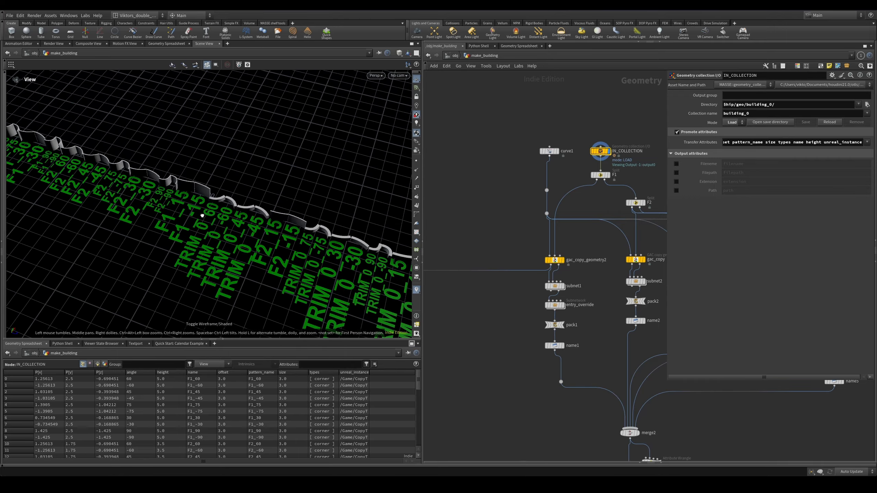
middle_drag(192, 196, 257, 231)
drag(257, 232, 145, 200)
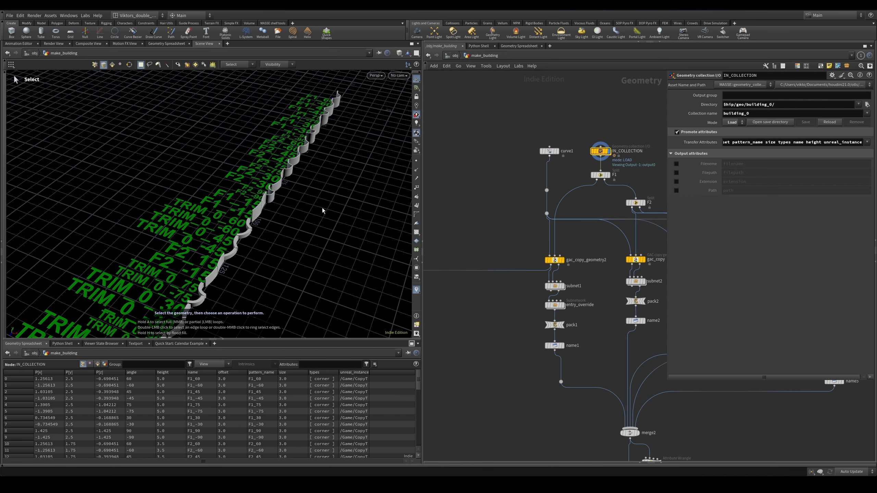
Step: Display the curve1 footprint and the first-floor modules gac_copy_geometry2 places along it
scroll(640, 174, up, 3)
click(515, 143)
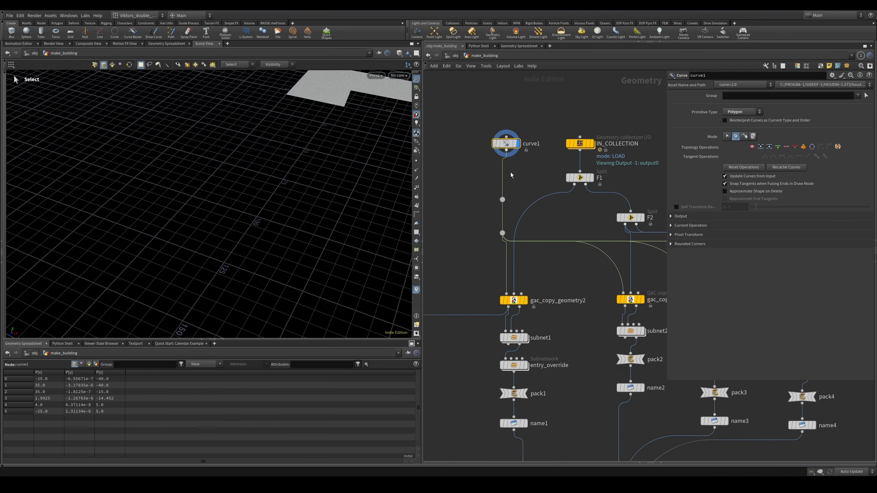
alt+drag(305, 125, 250, 180)
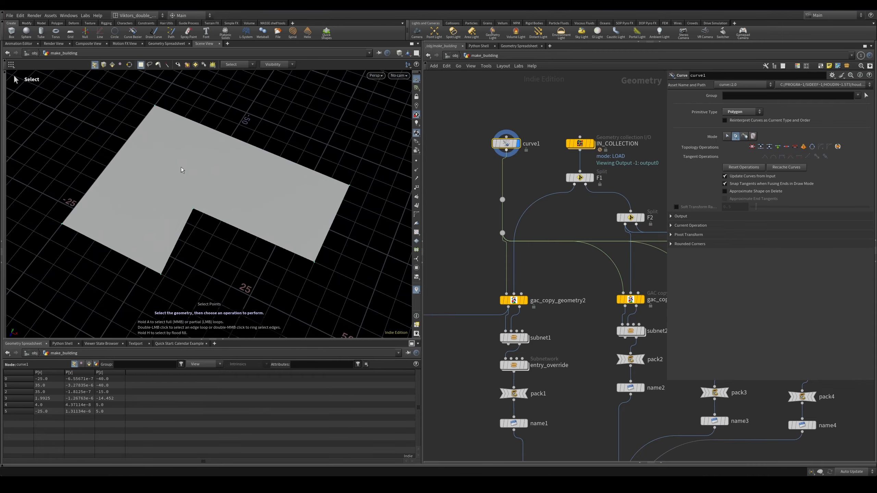
click(511, 301)
scroll(545, 311, up, 1)
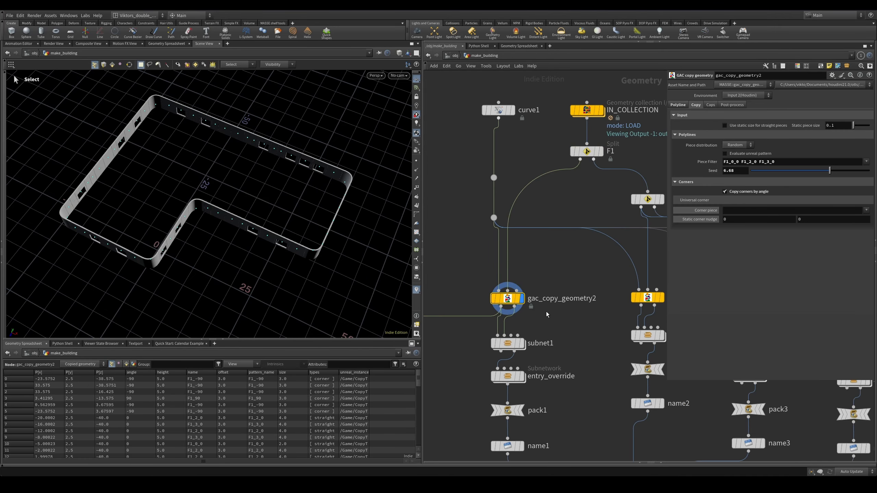
alt+drag(231, 199, 222, 204)
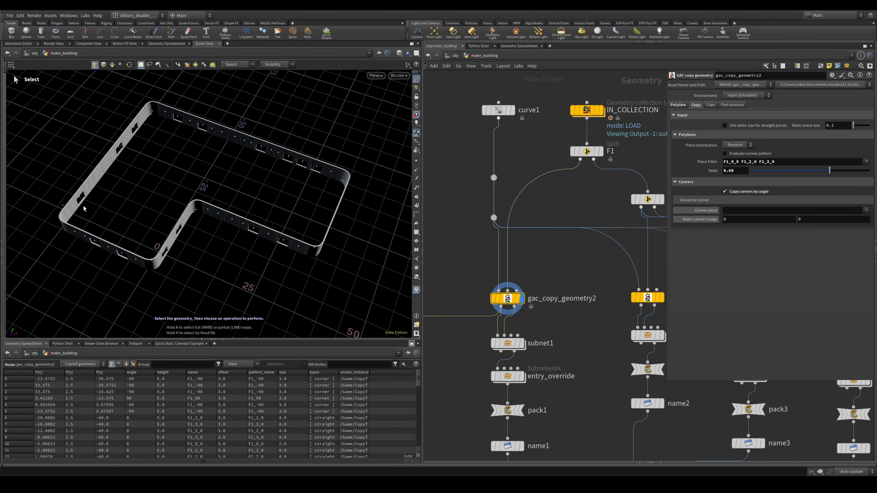
Step: Compare curve1's outline again with the wall ring of gac_copy_geometry2 and its polyline settings
click(498, 110)
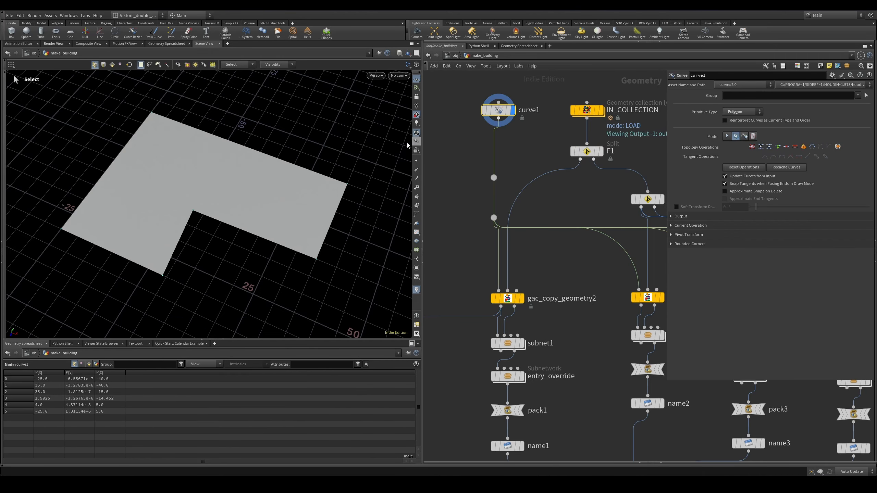
alt+drag(250, 216, 235, 232)
scroll(562, 264, up, 1)
middle_drag(561, 265, 581, 248)
click(530, 285)
alt+drag(263, 207, 286, 192)
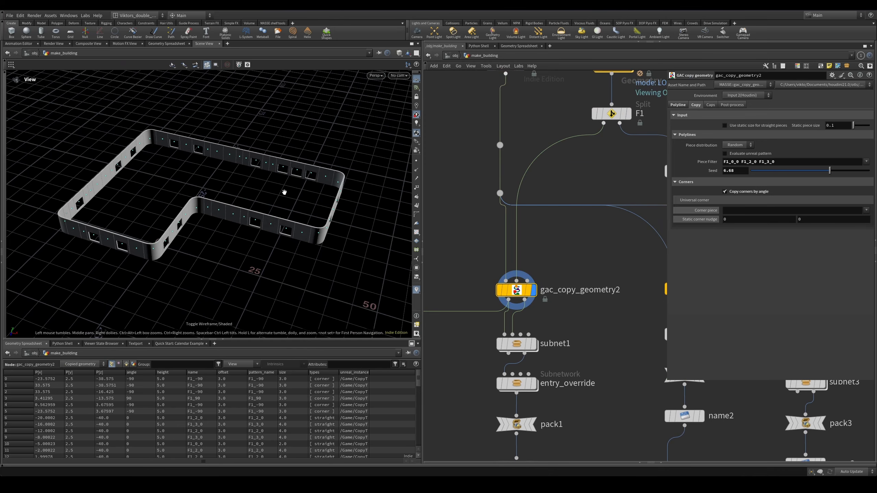
middle_drag(557, 256, 561, 231)
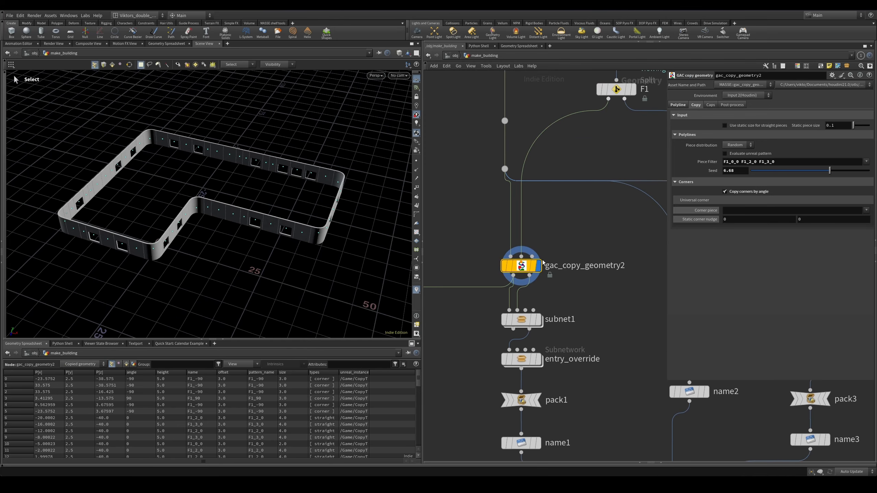
scroll(543, 263, up, 1)
scroll(542, 278, up, 1)
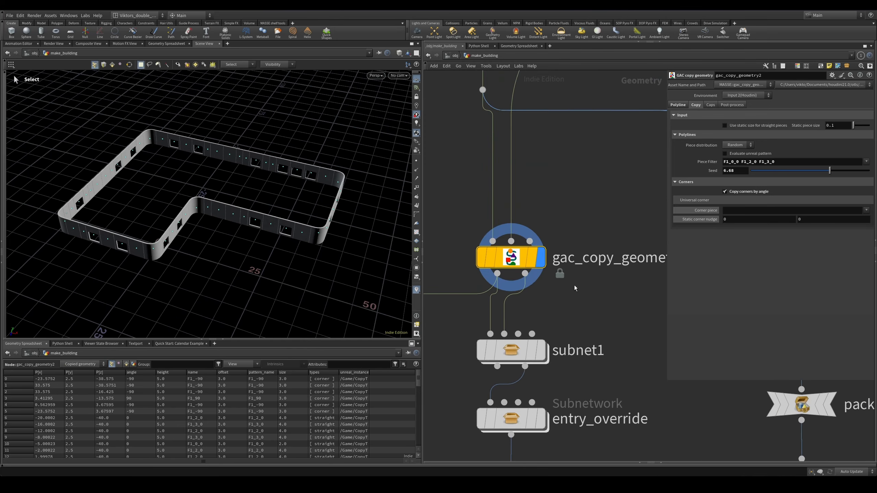
alt+drag(240, 221, 243, 241)
Step: Switch the display between curve1 and gac_copy_geometry2 and examine the ring's corners and windows up close
scroll(637, 276, down, 2)
middle_drag(637, 277, 659, 381)
click(553, 97)
key(r)
middle_drag(545, 337, 531, 258)
drag(499, 264, 591, 319)
key(r)
alt+drag(240, 216, 231, 205)
alt+right_drag(231, 205, 249, 203)
key(s)
mouse_move(248, 203)
alt+mouse_down()
mouse_move(241, 233)
mouse_move(199, 202)
alt+mouse_up()
key(w)
middle_drag(603, 314, 608, 277)
scroll(585, 288, down, 5)
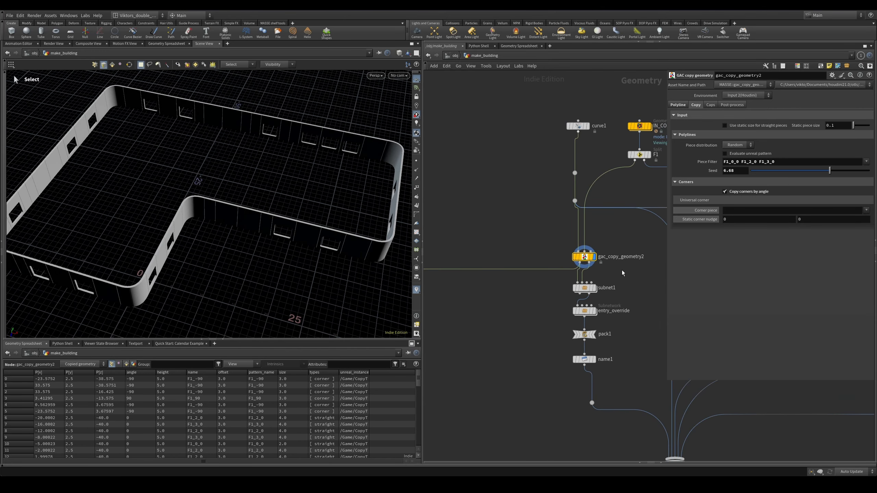
scroll(617, 271, up, 3)
scroll(617, 271, up, 3)
scroll(637, 242, up, 3)
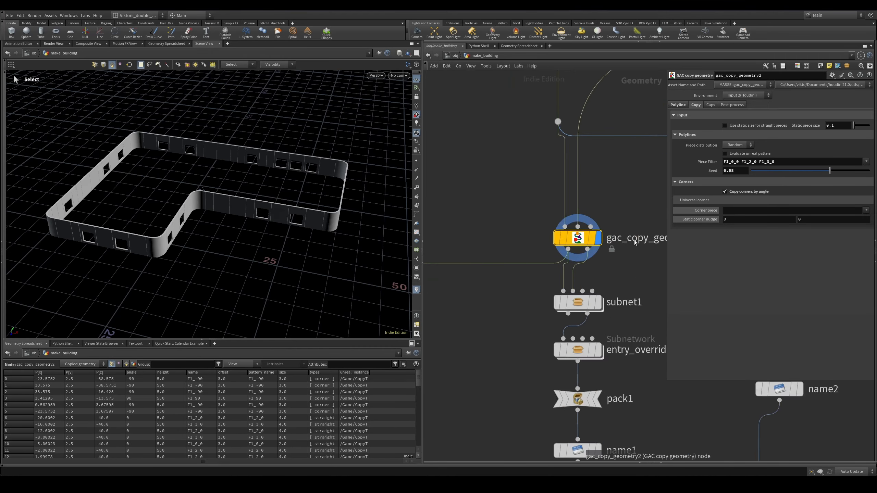
scroll(637, 242, down, 3)
scroll(574, 268, up, 4)
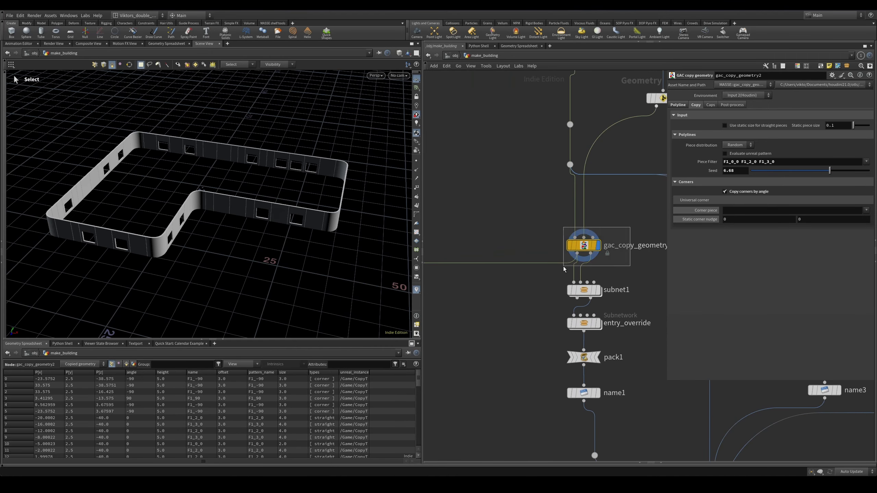
Step: Display unpack2 in the floor network box and the bottom group edges that blast1 keeps
scroll(482, 323, down, 2)
middle_drag(482, 324, 601, 265)
scroll(538, 283, up, 1)
click(517, 311)
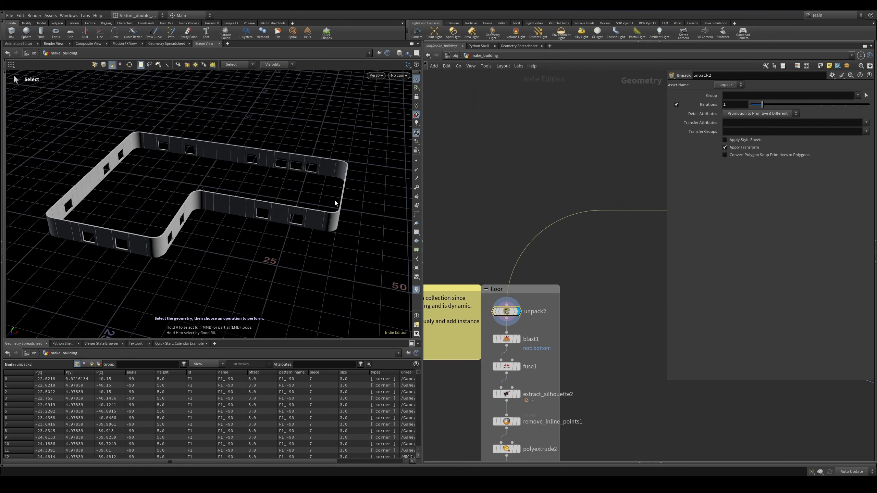
key(2)
middle_drag(527, 329, 539, 306)
click(518, 316)
key(r)
key(Escape)
scroll(220, 210, up, 4)
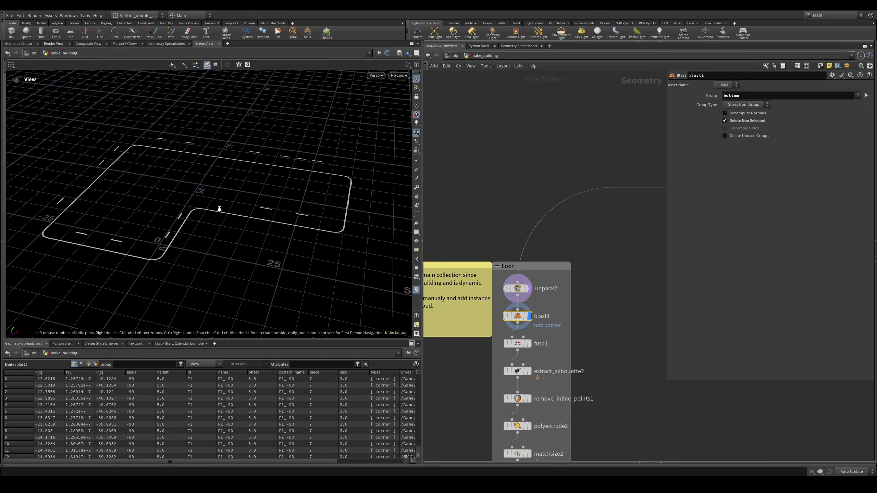
Step: Display the extract_silhouette2 node in the floor network and view the filled floor footprint it builds from the bottom edges
middle_drag(220, 211, 256, 216)
alt+drag(232, 214, 242, 223)
scroll(577, 360, up, 2)
middle_drag(577, 361, 577, 307)
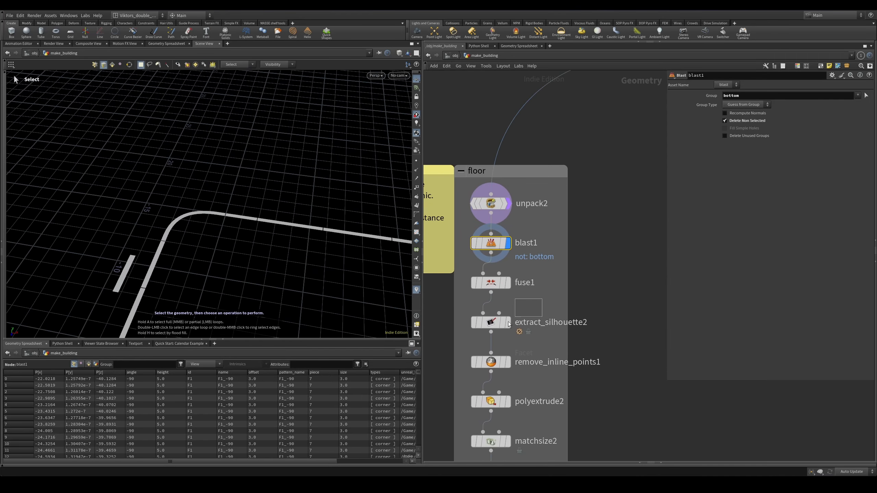
click(492, 324)
key(r)
key(space+g)
middle_drag(538, 336, 544, 286)
alt+drag(260, 196, 239, 221)
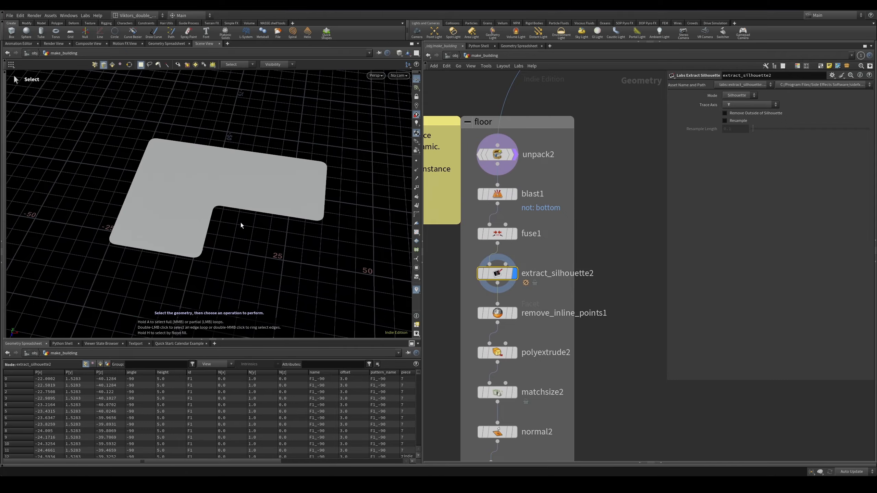
Step: Display remove_inline_points1 and examine the floor shape together with its Remove Inline Points setting
middle_drag(511, 315, 509, 295)
click(512, 293)
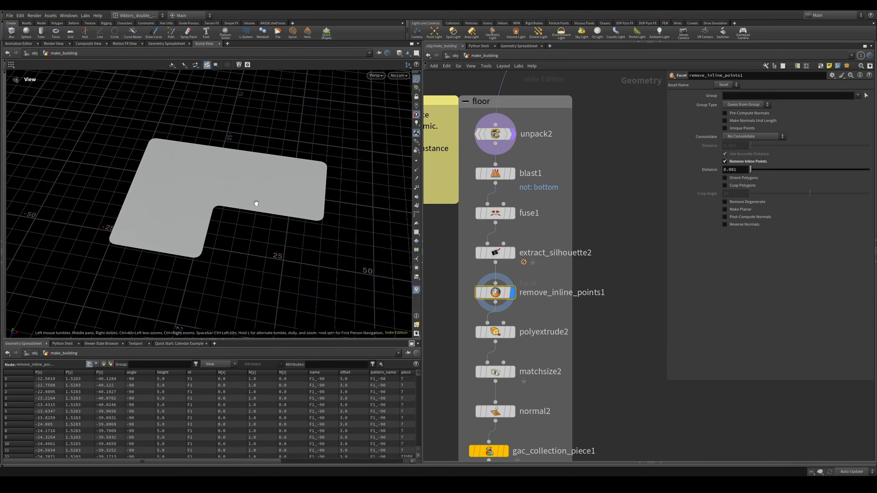
alt+drag(255, 202, 250, 210)
key(4)
scroll(543, 326, down, 4)
scroll(546, 378, up, 3)
middle_drag(546, 378, 538, 337)
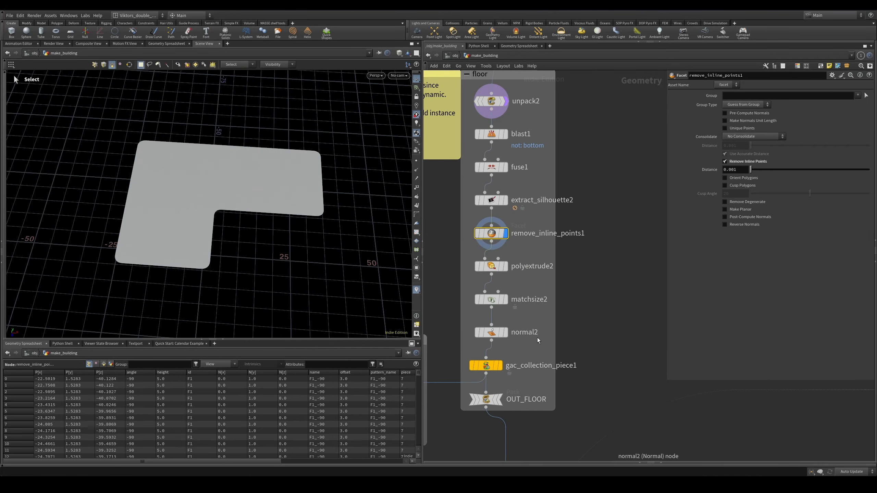
Step: Display gac_collection_piece1 and examine the floor piece with its floor_0 name and Unreal attributes
click(499, 366)
key(space+g)
alt+drag(300, 258, 274, 221)
scroll(547, 367, down, 2)
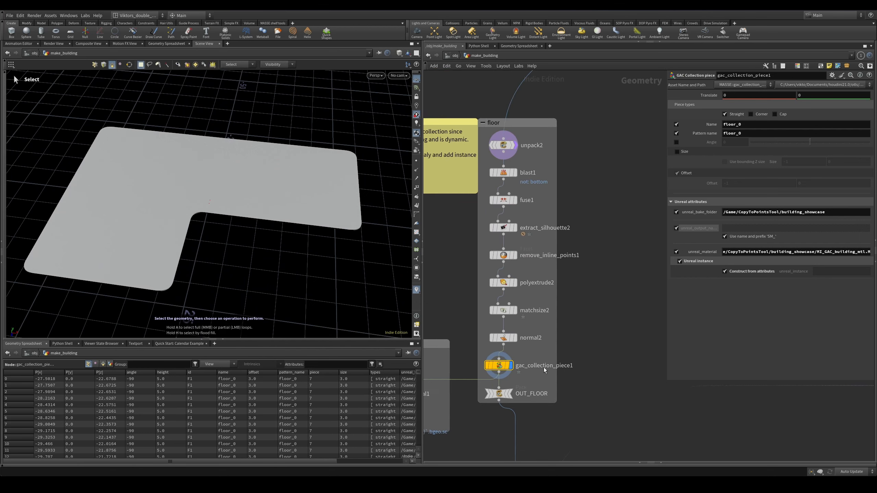
scroll(546, 367, up, 2)
middle_drag(532, 383, 574, 348)
Step: Display matchsize2 and examine in wireframe how the floor is placed relative to the origin
drag(539, 244, 540, 244)
click(548, 262)
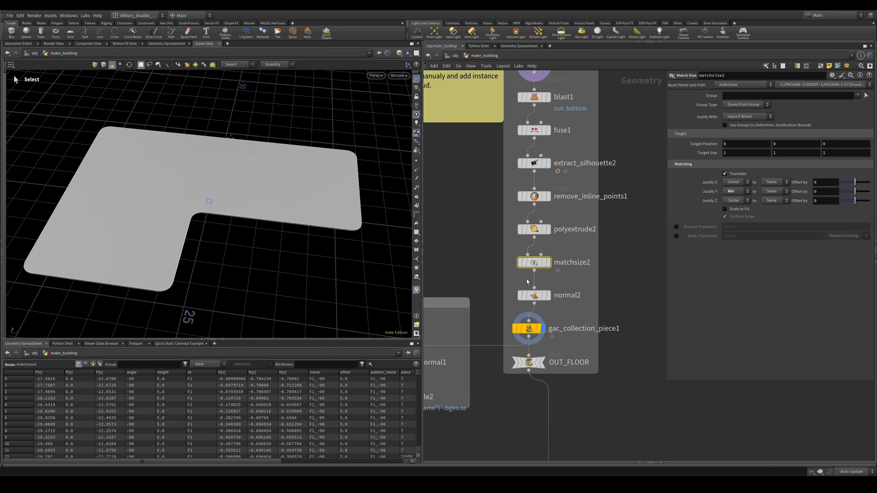
alt+drag(263, 204, 309, 243)
key(w)
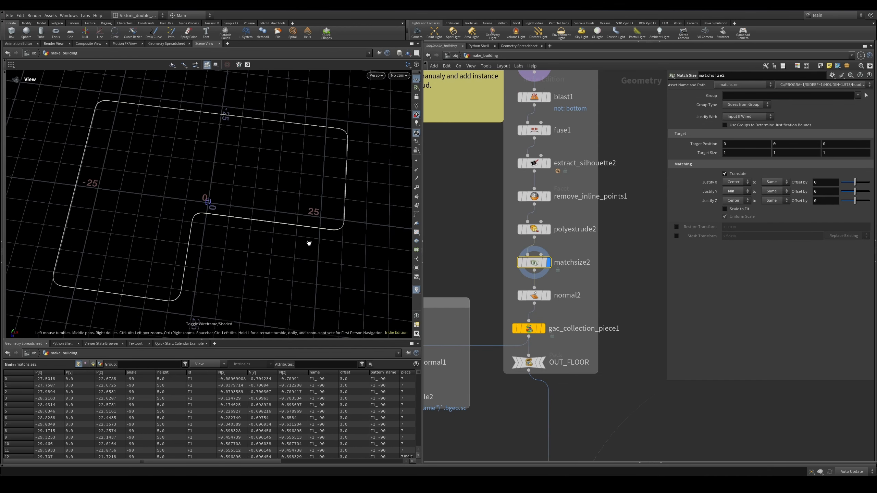
scroll(567, 324, up, 2)
Step: Display gac_collection_piece1 in wireframe and check its piece settings after normal2
click(544, 289)
click(539, 330)
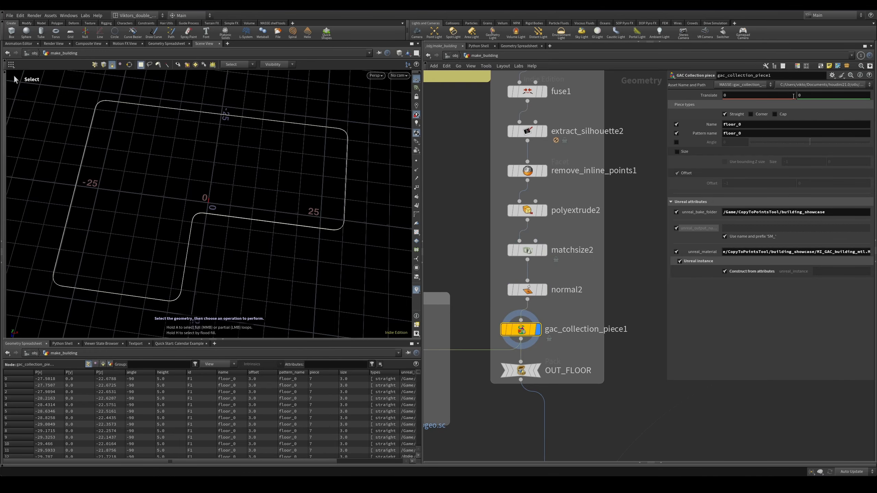
scroll(617, 333, down, 3)
scroll(501, 365, up, 4)
middle_drag(501, 365, 571, 313)
Step: Display the save floor branch and examine the Write Files settings of file2
click(533, 292)
click(533, 343)
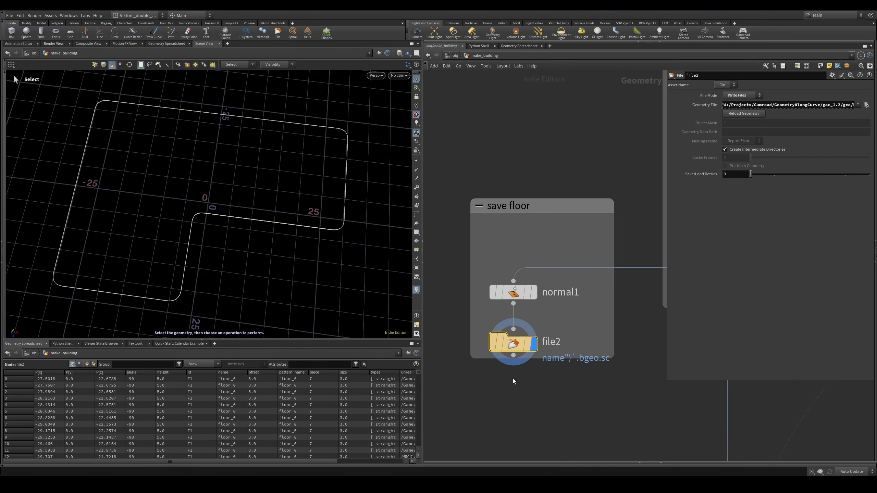
alt+right_drag(255, 282, 292, 248)
scroll(484, 364, down, 4)
middle_drag(619, 329, 567, 306)
scroll(567, 306, up, 3)
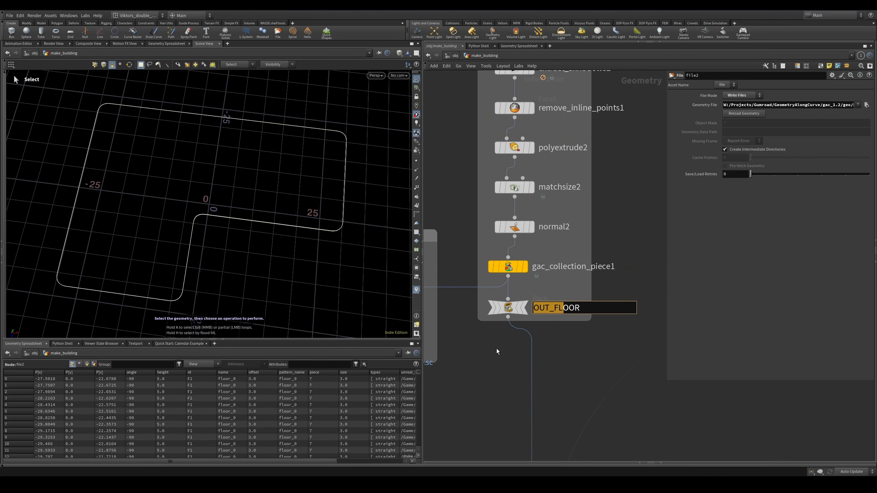
Step: Follow OUT_FLOOR down to copytopoints2 and display its stacked floors in shaded view
click(524, 307)
alt+drag(284, 246, 274, 206)
scroll(514, 289, down, 4)
mouse_move(515, 288)
middle_down()
mouse_move(527, 286)
mouse_move(516, 86)
middle_up()
scroll(553, 232, up, 3)
click(520, 257)
key(space+g)
alt+drag(283, 194, 277, 156)
key(w)
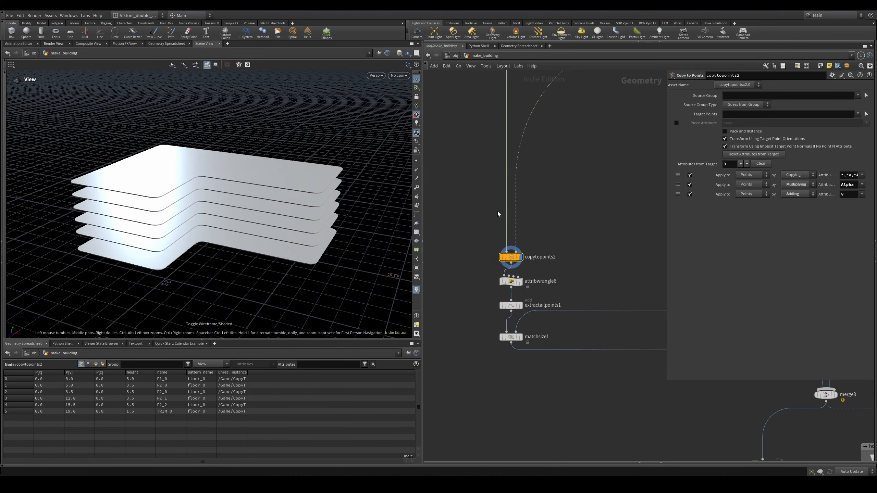
Step: Display copytopoints1 and view its point output and its name piece attribute
scroll(497, 212, down, 4)
middle_drag(620, 153, 547, 271)
scroll(627, 234, up, 3)
click(623, 210)
alt+drag(392, 221, 393, 212)
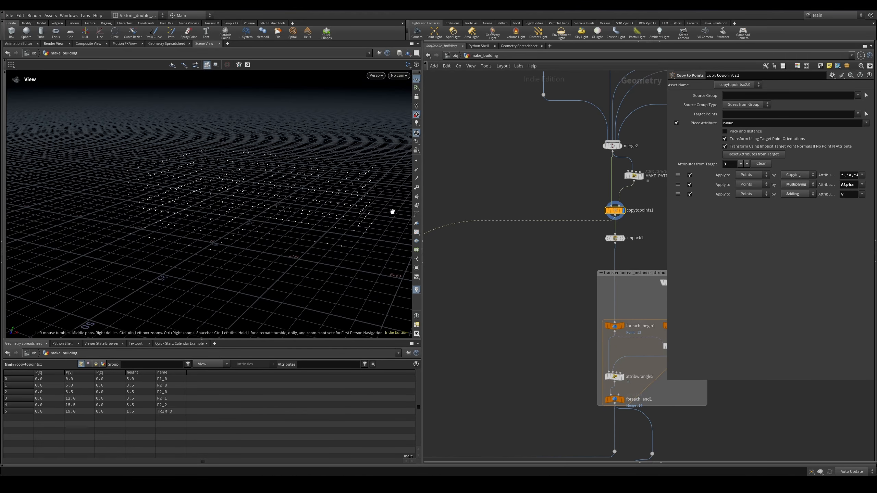
Step: Display merge2 above MAKE_PATTERN and check the copytopoints1 settings it feeds
middle_drag(658, 190, 563, 222)
scroll(563, 222, up, 1)
click(543, 204)
drag(547, 153, 514, 172)
click(518, 169)
click(517, 246)
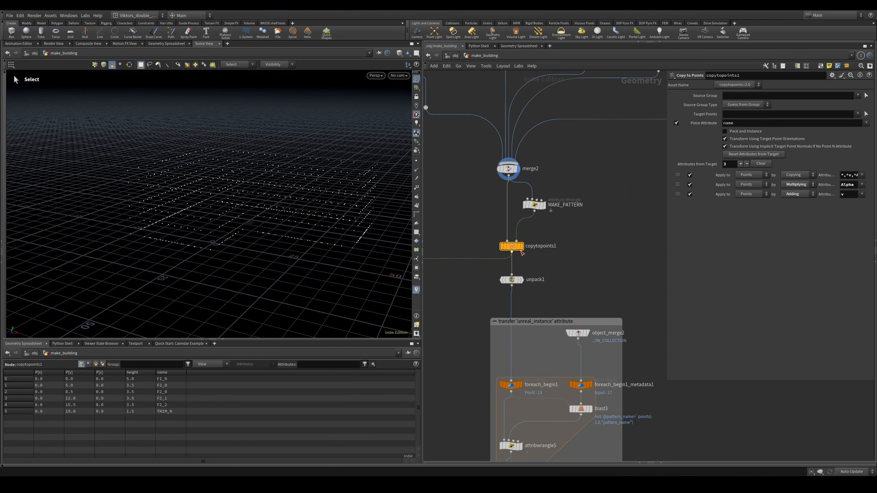
Step: Display the stacked floors of copytopoints2 again and return to the copytopoints1 branch
scroll(488, 303, down, 3)
middle_drag(458, 366, 620, 279)
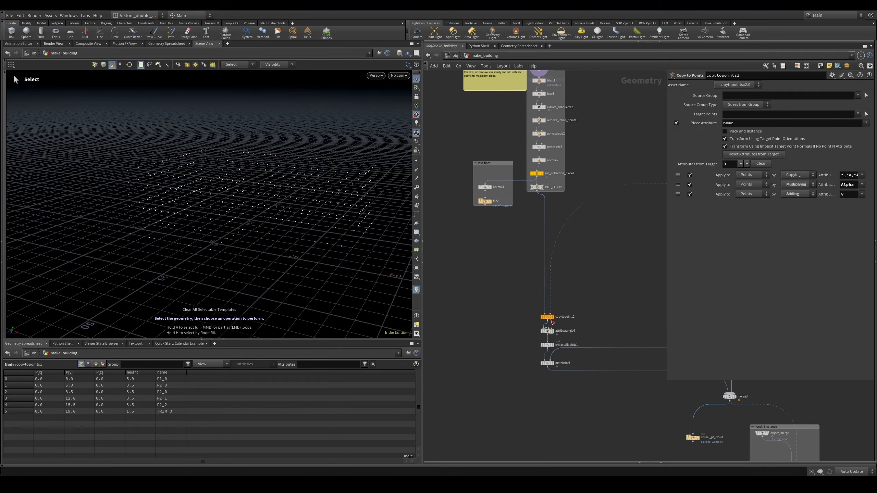
click(550, 317)
key(r)
middle_drag(656, 169, 527, 204)
scroll(617, 203, up, 2)
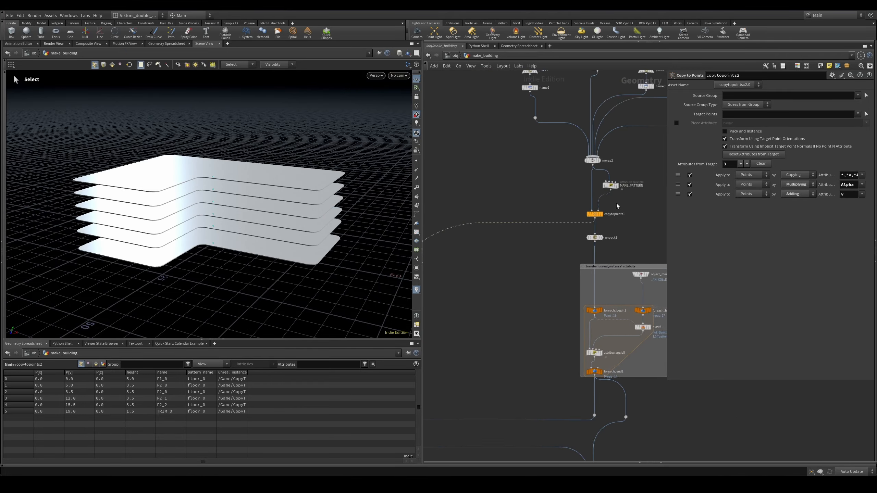
Step: Display copytopoints1 and select the central vertical column of floor points in the viewport
click(586, 217)
key(r)
alt+drag(233, 196, 264, 215)
drag(199, 162, 227, 243)
drag(230, 160, 200, 281)
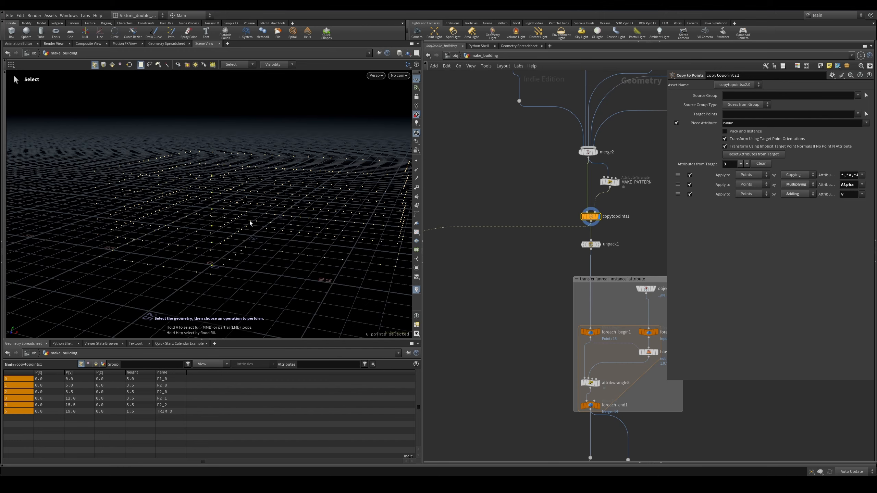
Step: Display copytopoints2, attribwrangle6 and extractallpoints1 in order to see the floors reduced to points
scroll(488, 321, down, 3)
middle_drag(489, 321, 619, 214)
scroll(568, 268, up, 3)
click(521, 251)
key(r)
click(521, 267)
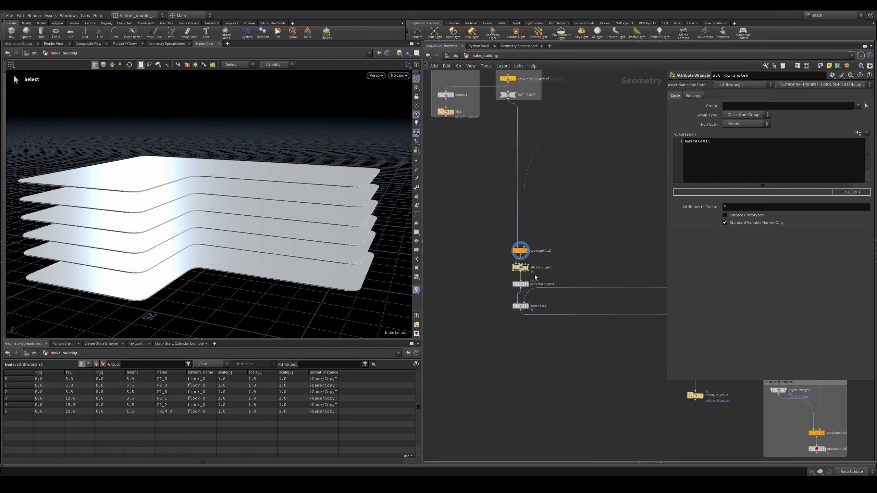
key(r)
scroll(540, 289, up, 2)
click(512, 283)
key(r)
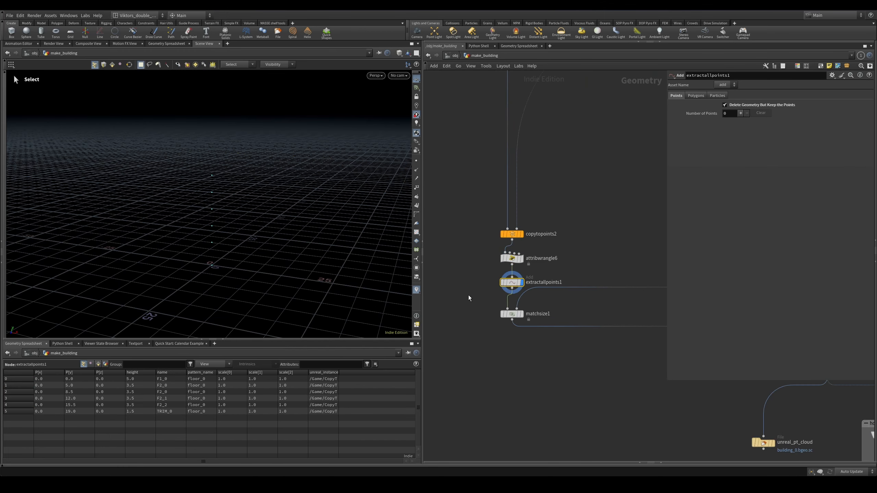
Step: Display matchsize1 and examine how it aligns the floor points with the building bounds
click(512, 314)
key(r)
scroll(564, 349, down, 4)
middle_drag(665, 364, 525, 343)
scroll(556, 297, up, 2)
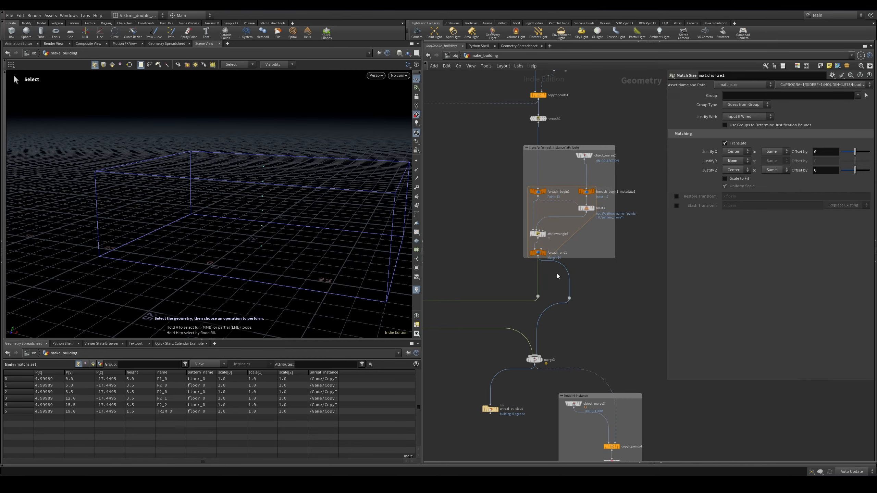
Step: Display foreach_end1 of the unreal_instance transfer loop and view its wall module points from above
click(538, 253)
key(r)
key(space)
drag(283, 194, 255, 182)
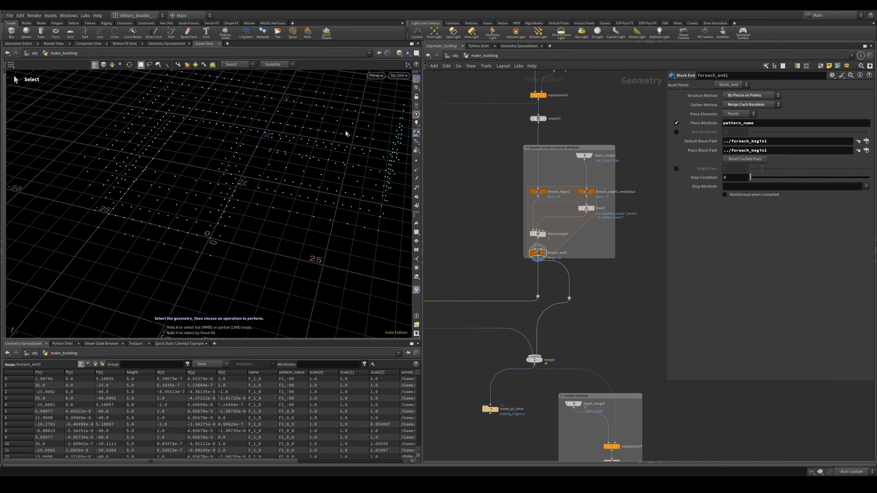
drag(344, 133, 278, 188)
middle_drag(504, 322, 585, 242)
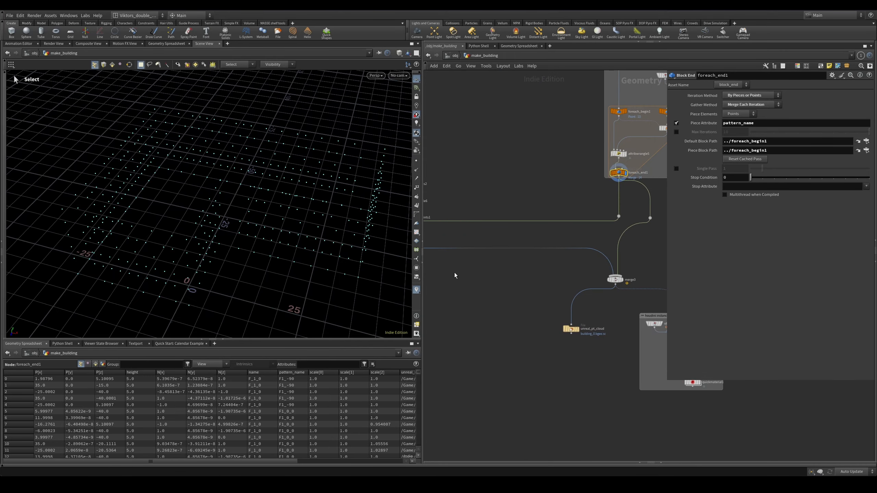
Step: Display merge3 and examine the combined floor and wall module points from several angles
click(615, 279)
key(r)
key(space)
drag(317, 229, 233, 222)
middle_drag(562, 291, 618, 281)
key(space)
drag(221, 219, 235, 229)
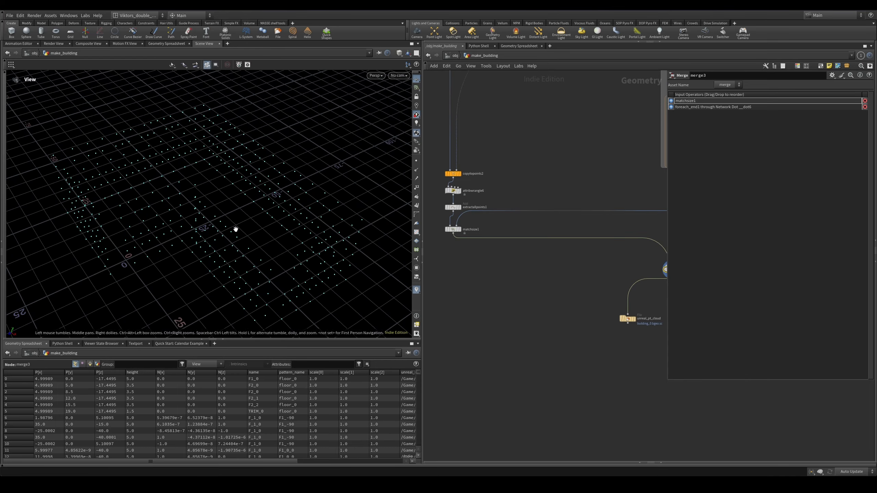
scroll(523, 263, down, 2)
middle_drag(537, 311, 492, 308)
scroll(647, 293, up, 2)
middle_drag(631, 313, 592, 293)
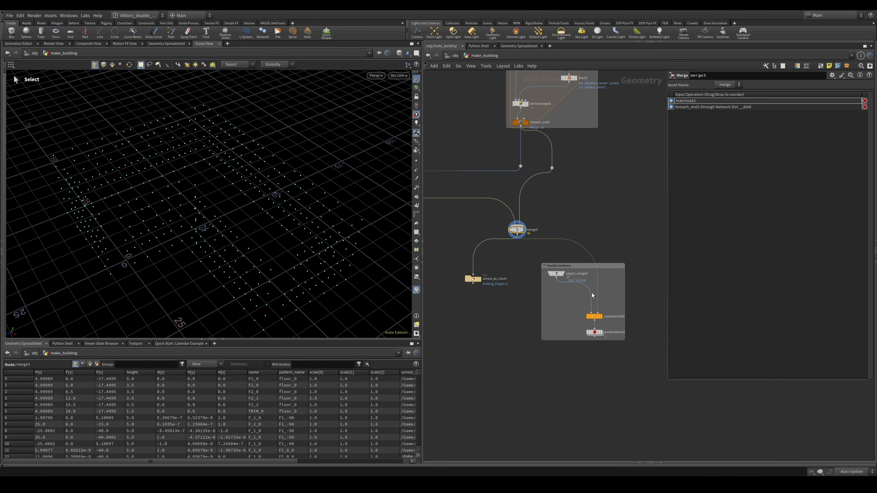
Step: Display object_merge3 and copytopoints4 in the houdini instance box and inspect the assembled building up close
drag(565, 293, 556, 275)
key(r)
drag(603, 307, 584, 324)
key(r)
key(space)
drag(242, 242, 244, 214)
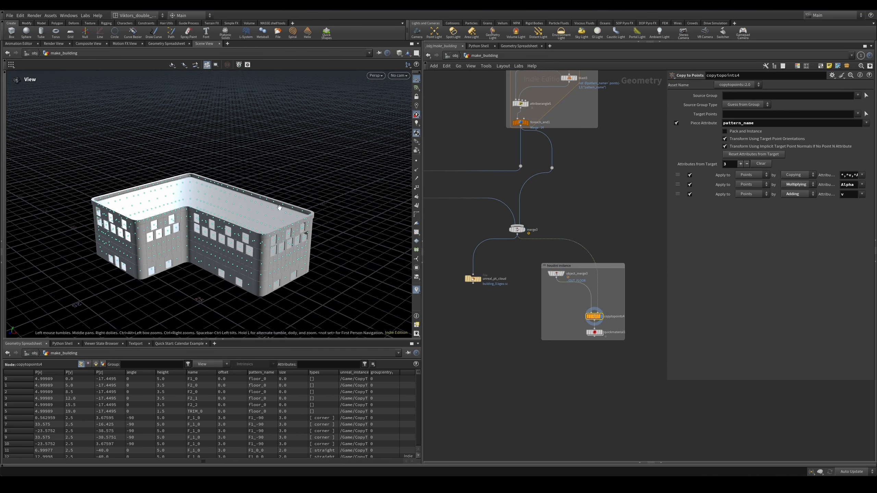
right_drag(244, 214, 266, 239)
drag(266, 239, 268, 250)
key(w)
key(w)
scroll(604, 282, up, 2)
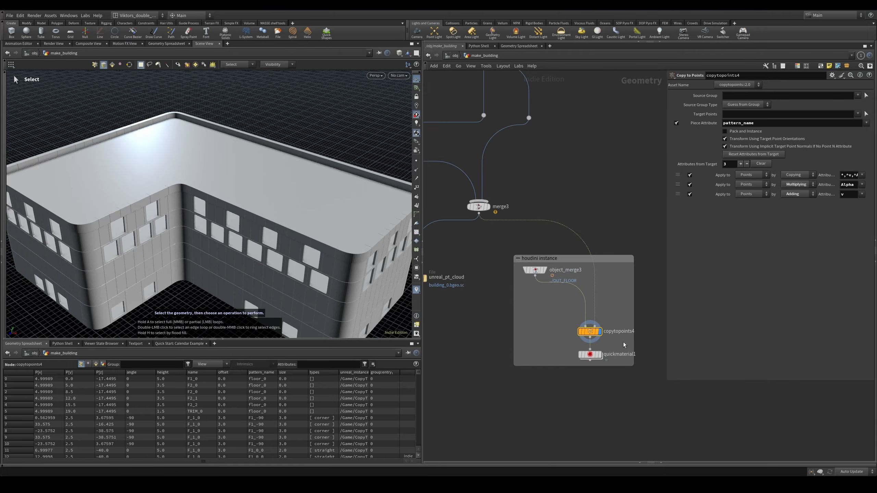
Step: Display quickmaterial1 and examine the building with its material settings
middle_drag(466, 319, 454, 292)
click(527, 279)
key(r)
click(599, 337)
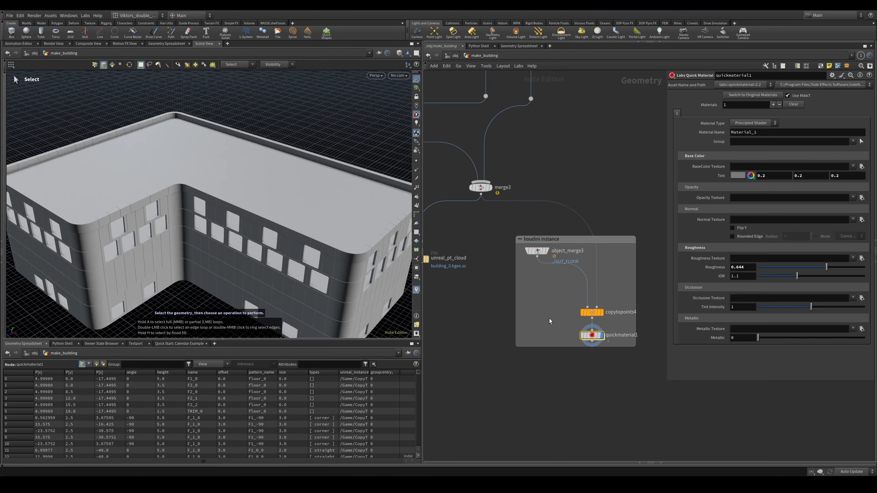
Step: Examine object_merge3's OUT_FLOOR and IN_COLLECTION sources, and display the building instanced by copytopoints4
drag(540, 277, 542, 254)
key(r)
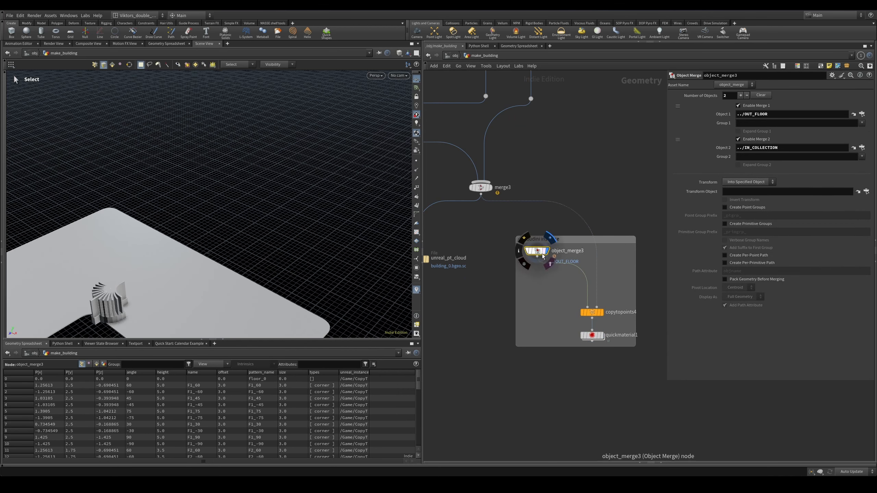
key(space+g)
alt+drag(313, 254, 296, 243)
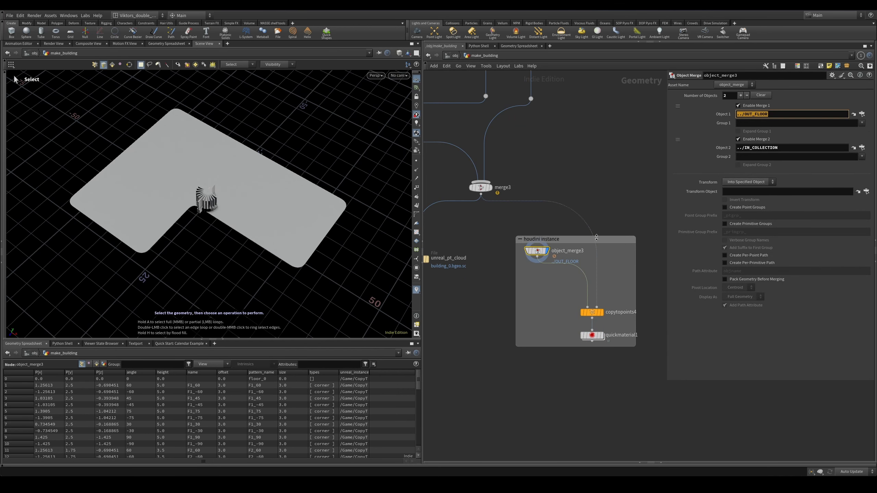
scroll(570, 259, up, 2)
click(600, 339)
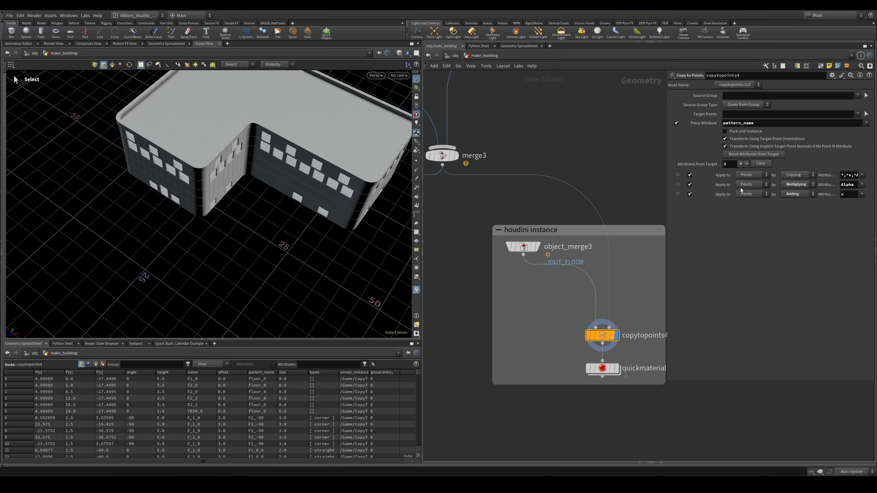
Step: Display the unreal_pt_cloud file node and view the point cloud it writes for the building
middle_drag(472, 252, 580, 270)
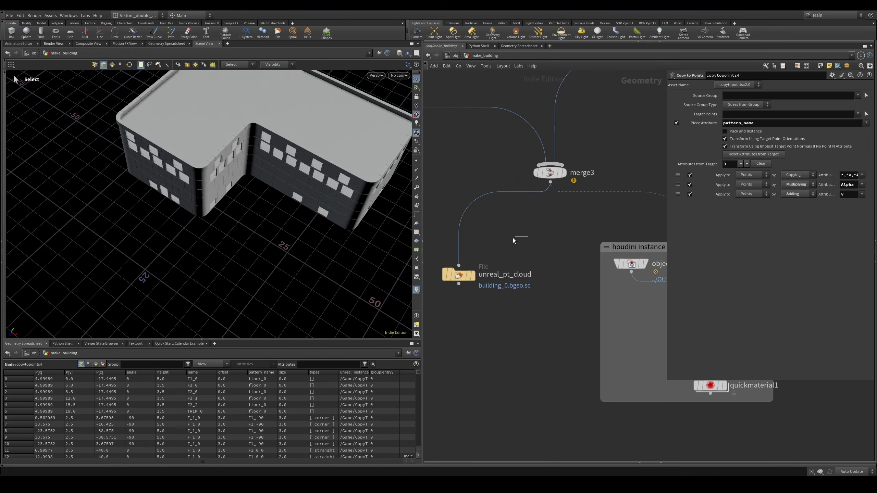
click(472, 275)
mouse_move(281, 189)
alt+mouse_down()
mouse_move(273, 148)
mouse_move(311, 196)
alt+mouse_up()
key(w)
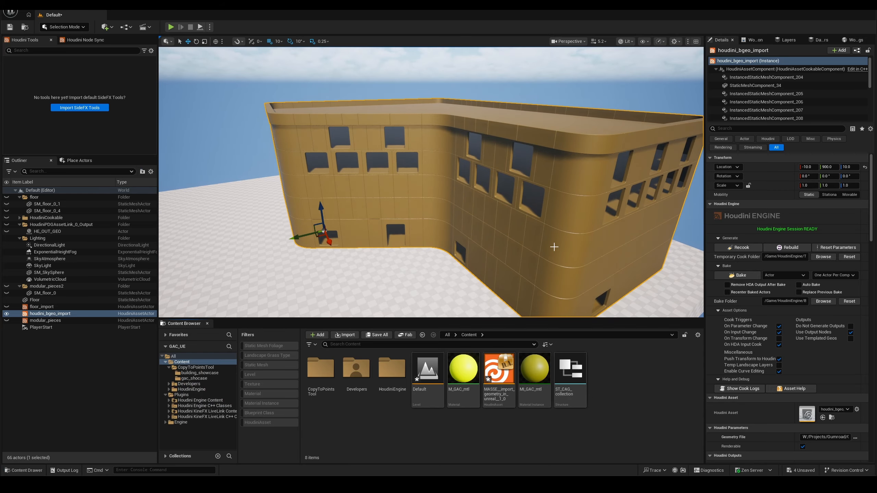
Step: Switch to Unreal Engine and view the imported building from different angles
mouse_move(571, 196)
right_down()
mouse_move(581, 205)
mouse_move(571, 197)
right_up()
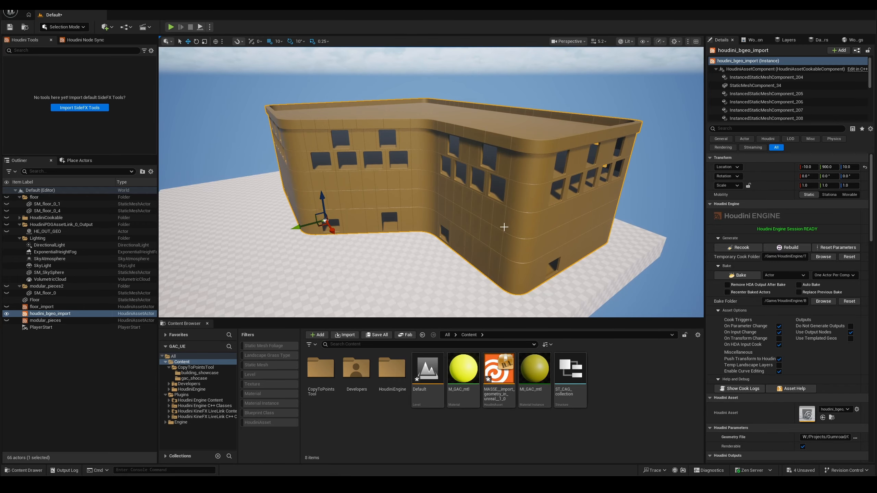
mouse_move(510, 245)
right_down()
mouse_move(498, 273)
mouse_move(520, 260)
mouse_move(515, 243)
right_up()
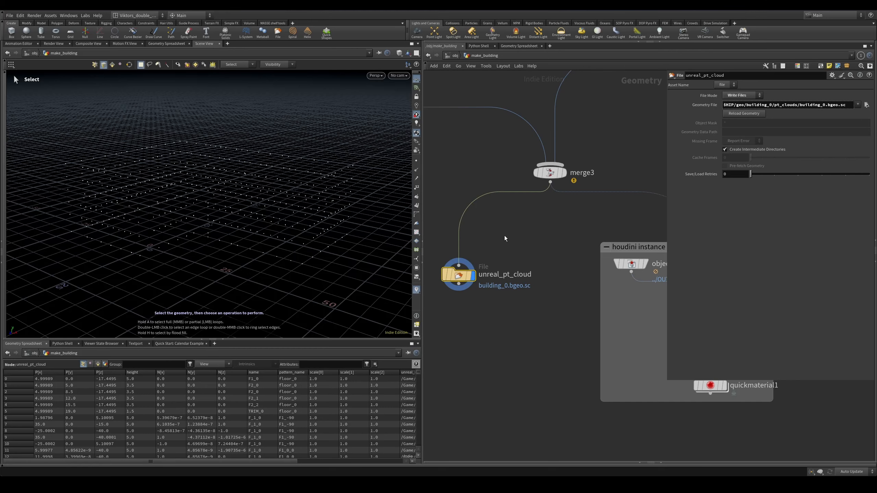
Step: Return to Houdini and look over the make_building network from the point cloud output upward
scroll(505, 239, down, 3)
middle_drag(505, 239, 658, 334)
scroll(519, 161, down, 2)
middle_drag(518, 161, 650, 376)
scroll(558, 269, up, 4)
scroll(561, 290, down, 3)
middle_drag(610, 397, 520, 204)
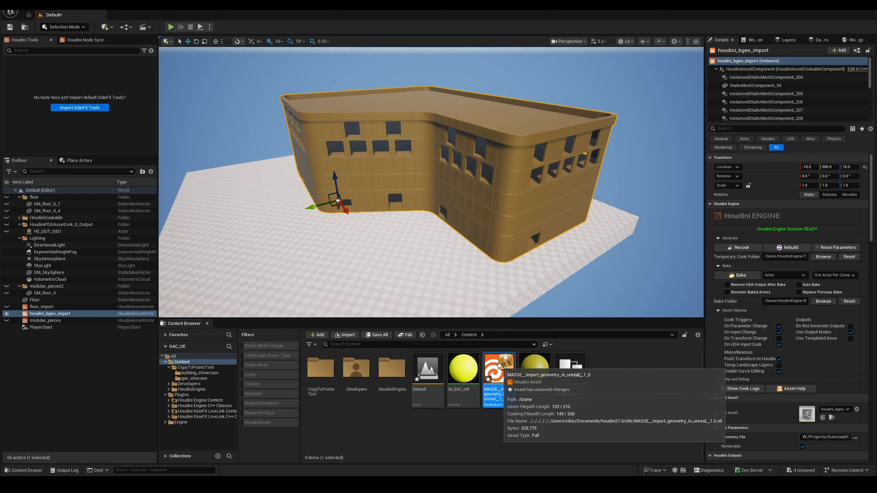
Step: Switch to Unreal Engine and select the MASSE import_geometry_in_unreal Houdini asset in the project content
click(499, 366)
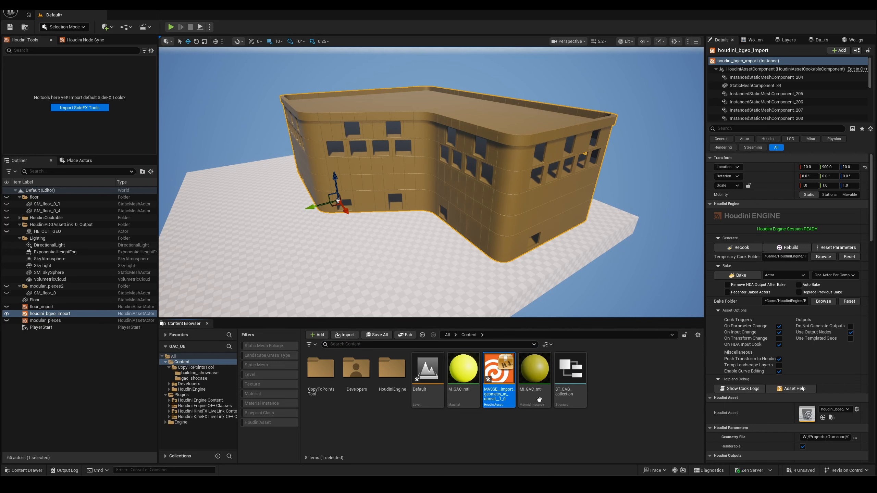
Step: Look over the Houdini parameters of the houdini_bgeo_import actor and the source directory settings of the modular_pieces actor
scroll(788, 194, down, 10)
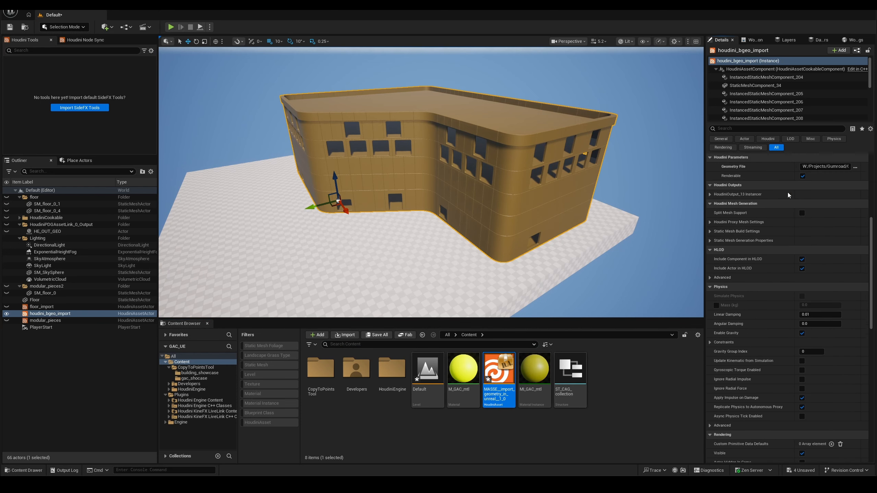
scroll(788, 193, up, 8)
scroll(817, 296, down, 3)
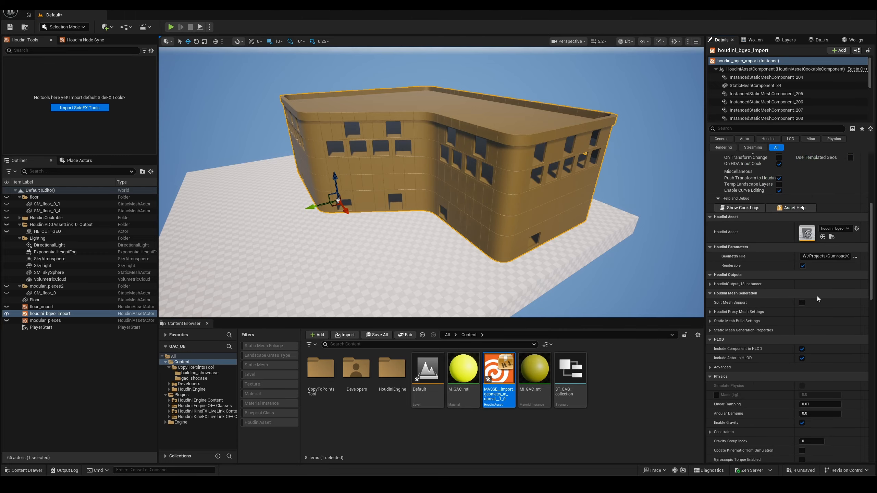
scroll(816, 296, down, 1)
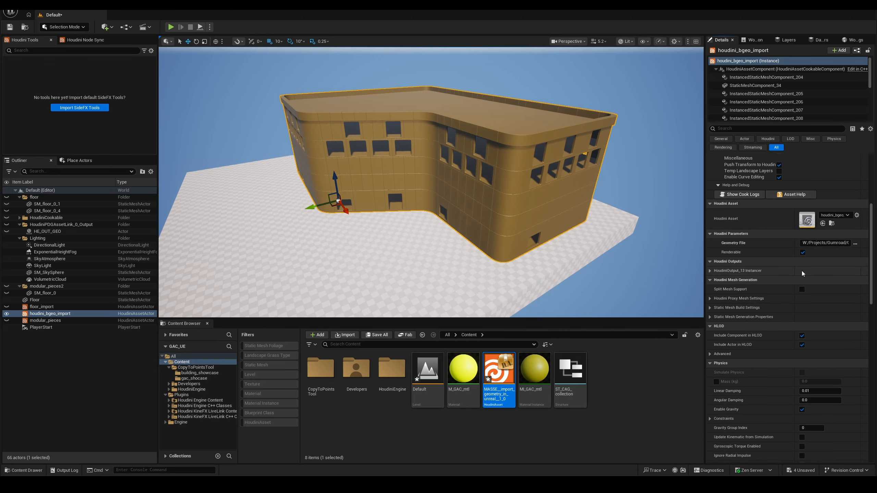
click(92, 321)
scroll(821, 293, down, 3)
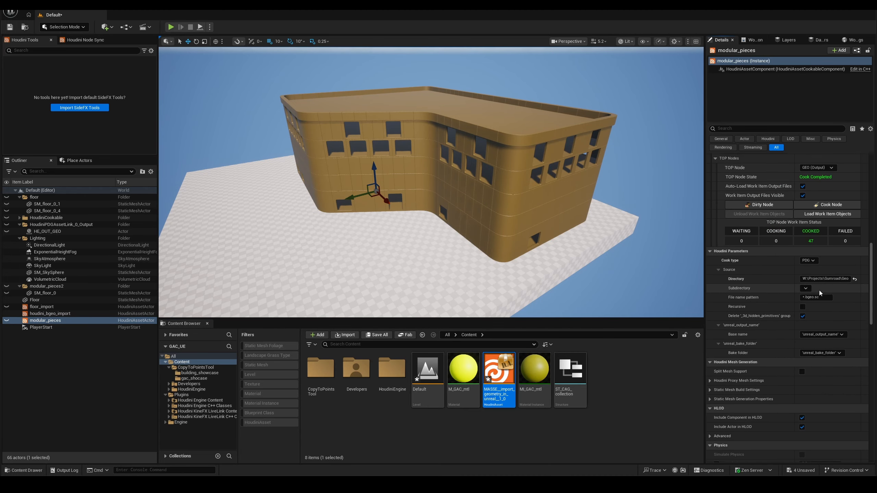
Step: Switch to File Explorer and select all the .bgeo.sc module files in the building_0 folder
click(50, 473)
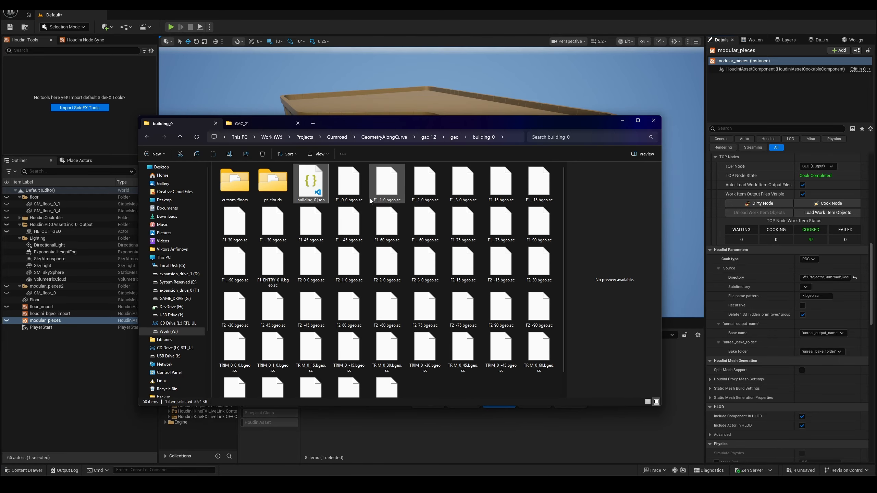
scroll(387, 194, down, 1)
scroll(387, 264, up, 1)
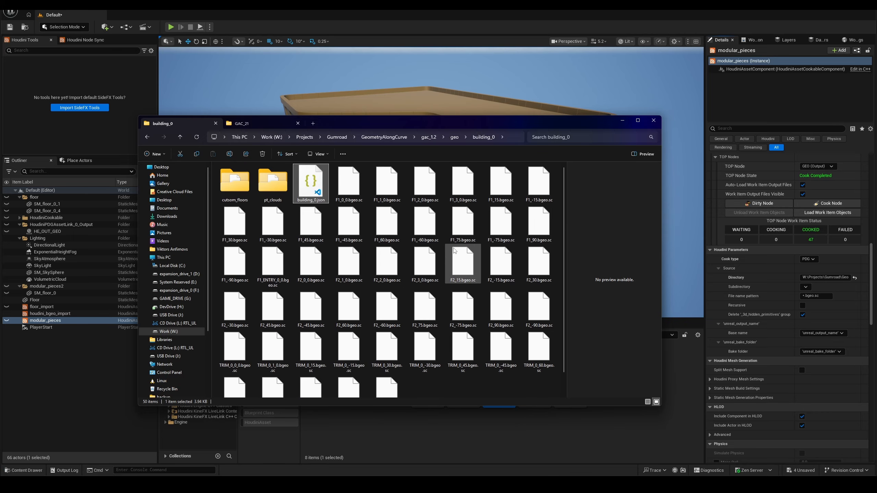
scroll(453, 248, down, 1)
click(400, 361)
shift+click(351, 174)
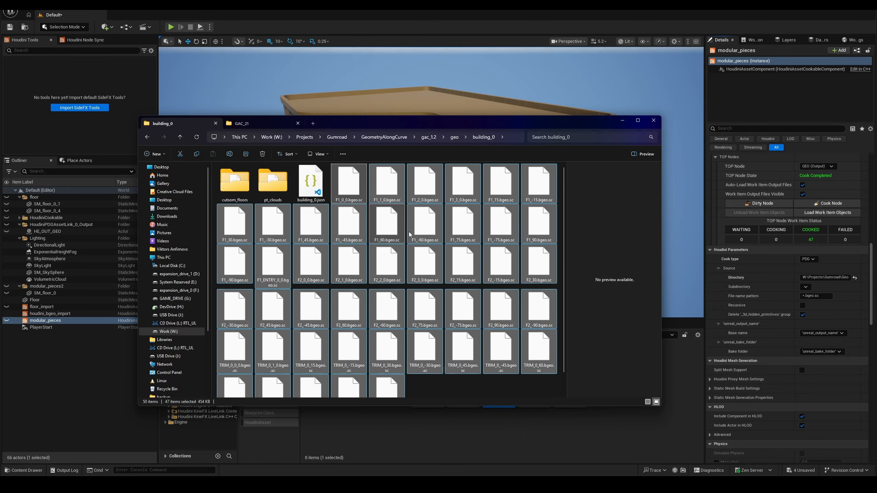
Step: Return to Unreal Engine and look into the gac_shocase folder inside the CopyToPointsTool content folder
click(608, 420)
double_click(321, 369)
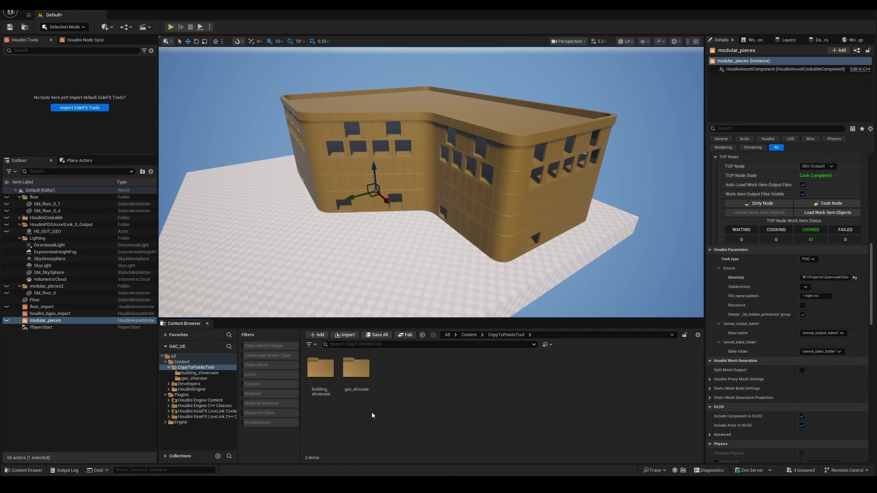
double_click(357, 370)
click(519, 335)
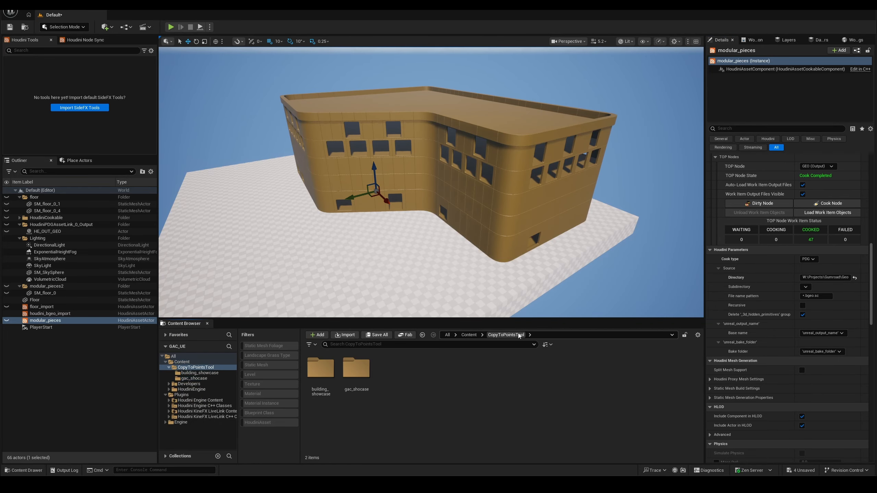